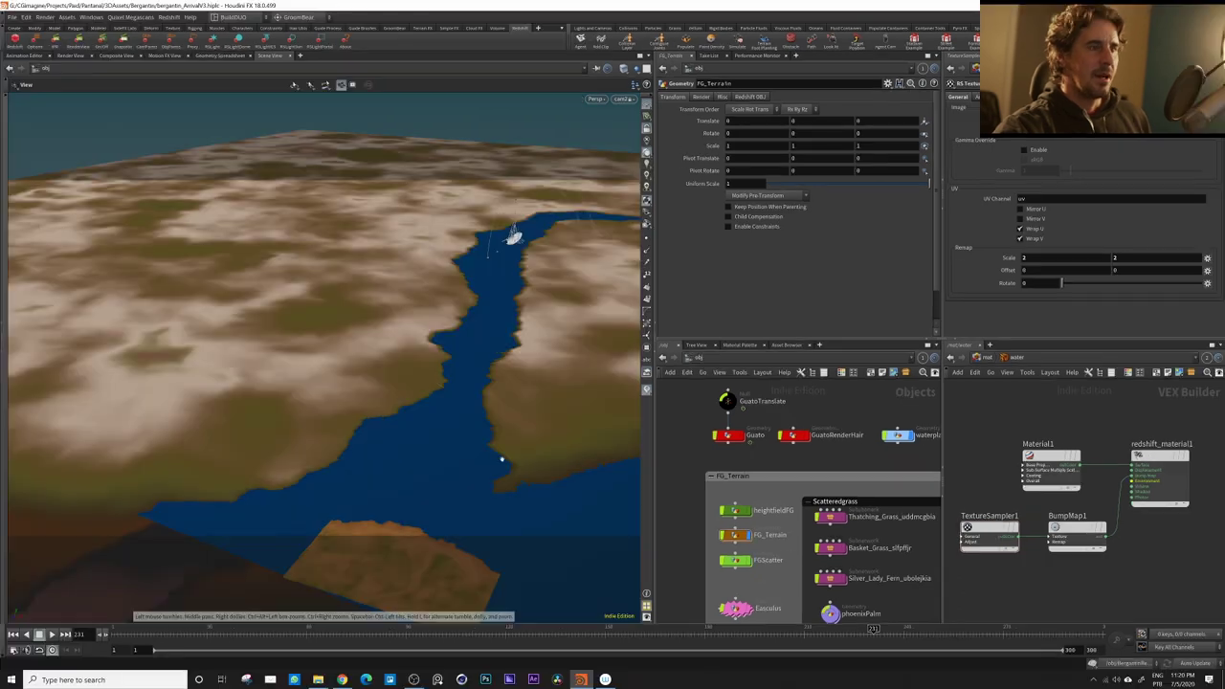
# Examine the river terrain and the small foreground terrain patch at the river mouth, both from afar and up close
pyautogui.keyDown('alt'); pyautogui.moveTo(501, 459); pyautogui.dragTo(447, 374); pyautogui.keyUp('alt')
pyautogui.keyDown('alt'); pyautogui.moveTo(447, 374); pyautogui.dragTo(622, 350, button='right'); pyautogui.keyUp('alt')
pyautogui.keyDown('alt'); pyautogui.moveTo(411, 374); pyautogui.dragTo(447, 326, button='middle'); pyautogui.keyUp('alt')
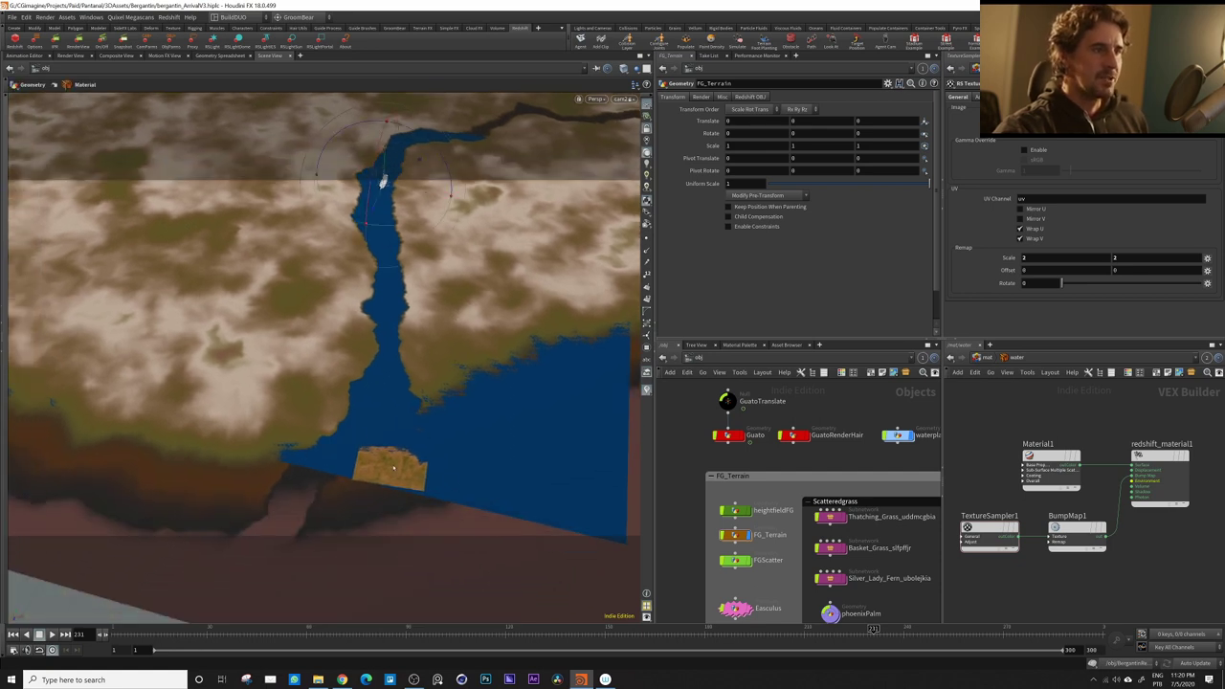
pyautogui.scroll(12, 552, 443)
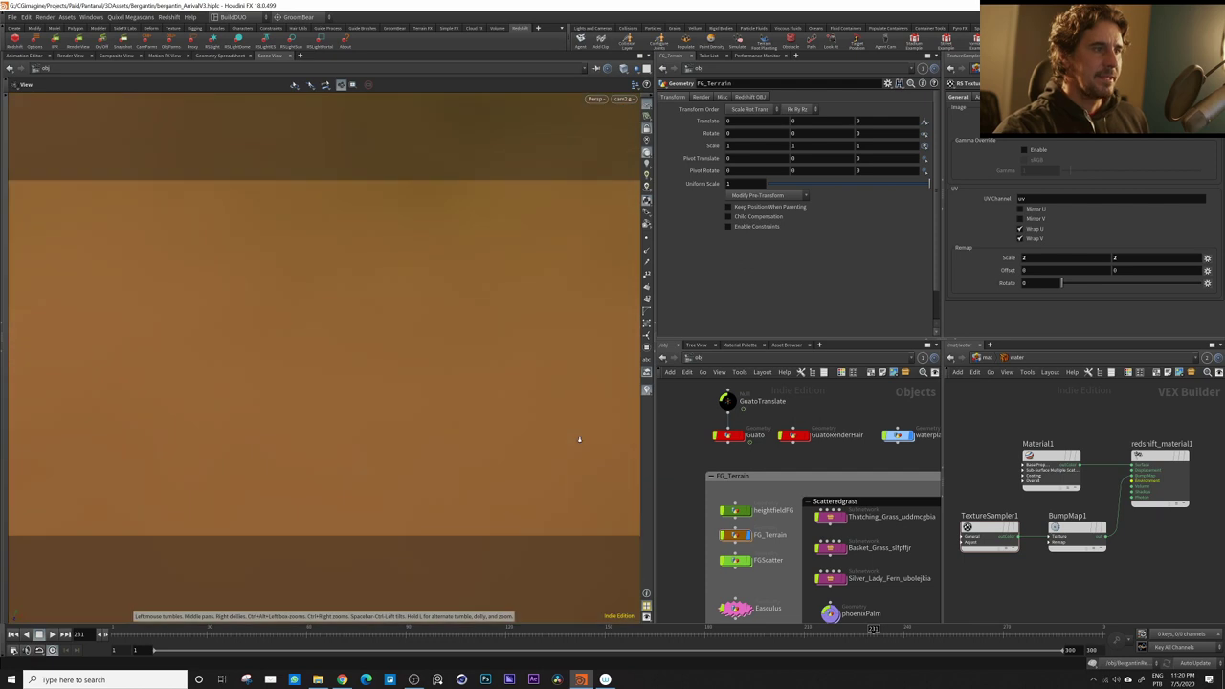
pyautogui.moveTo(579, 439); pyautogui.dragTo(458, 244)
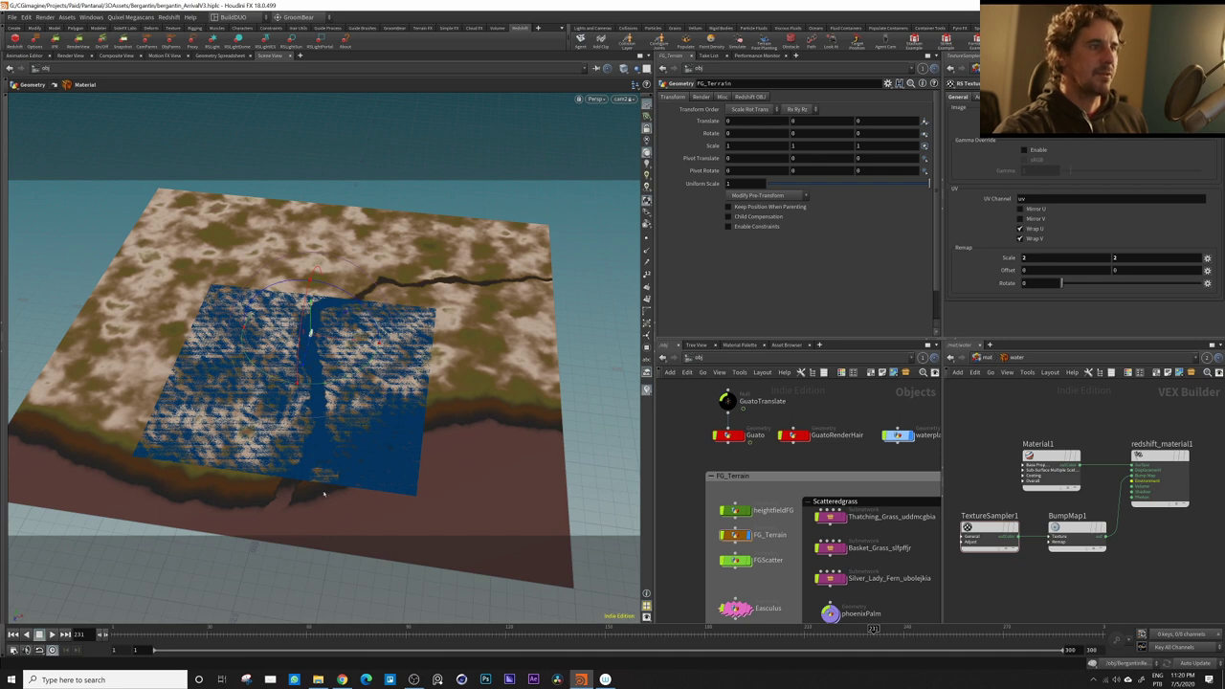
pyautogui.keyDown('alt'); pyautogui.moveTo(357, 468); pyautogui.dragTo(511, 459, button='right'); pyautogui.keyUp('alt')
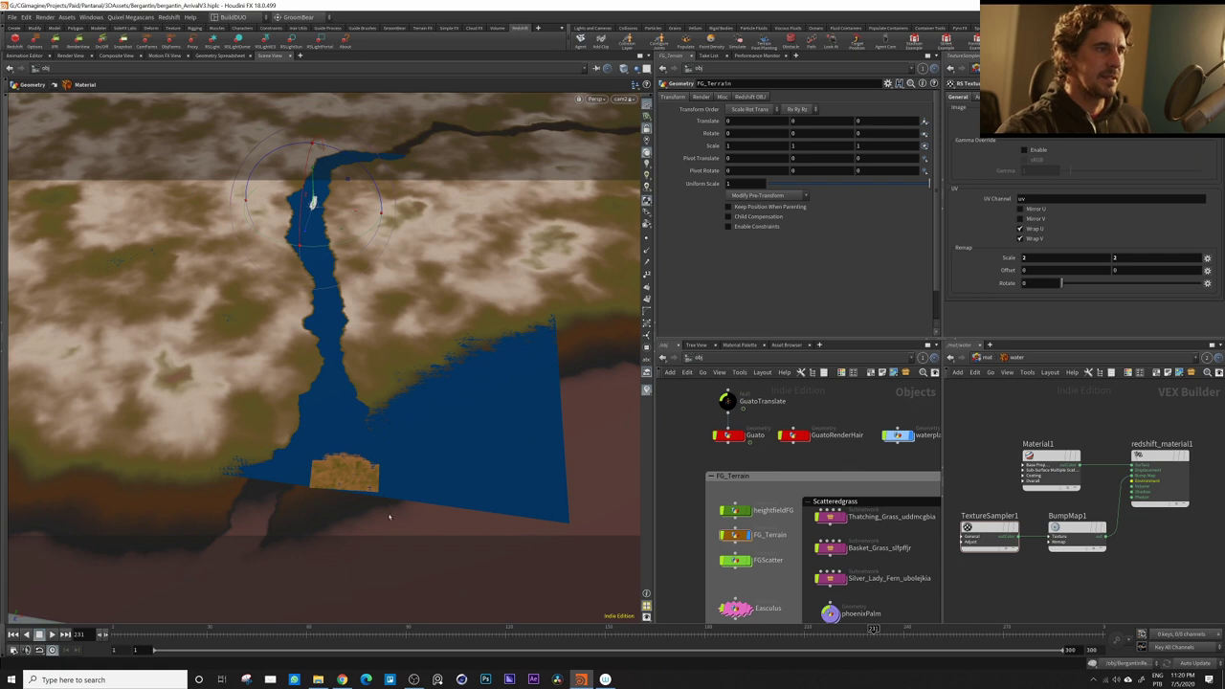
pyautogui.scroll(6, 316, 469)
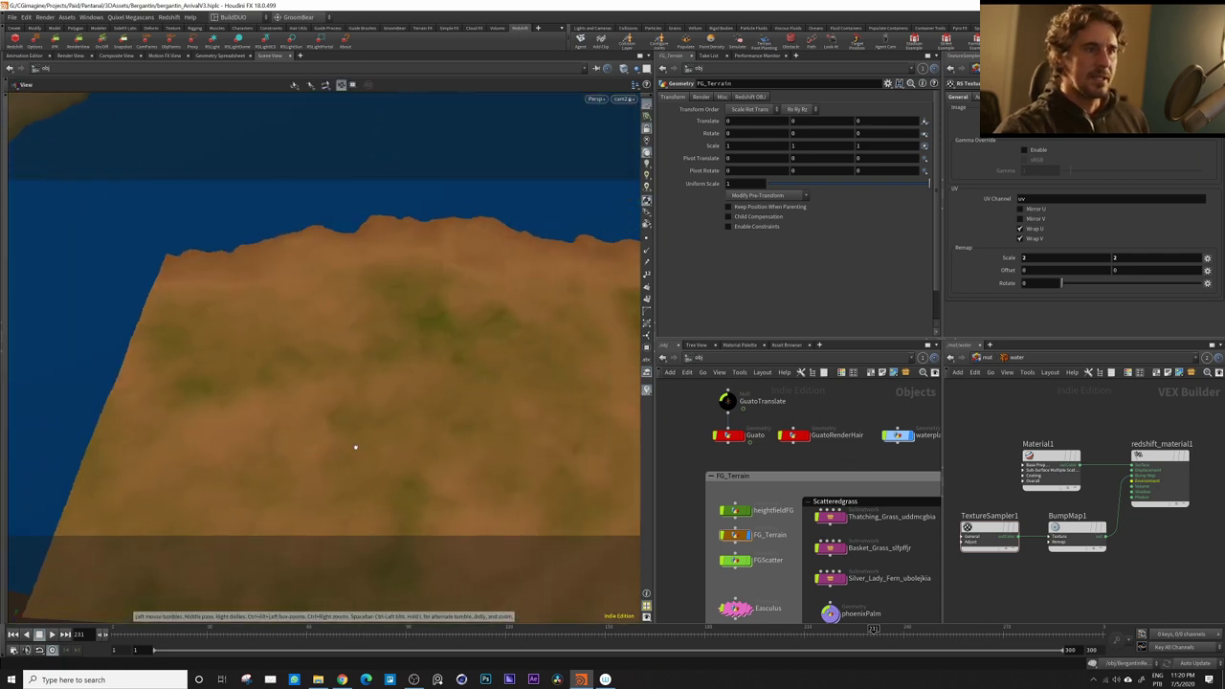
# Open the FG_Terrain geometry network, look over its terrain patch against the river landscape, and return to the object level
pyautogui.doubleClick(735, 535)
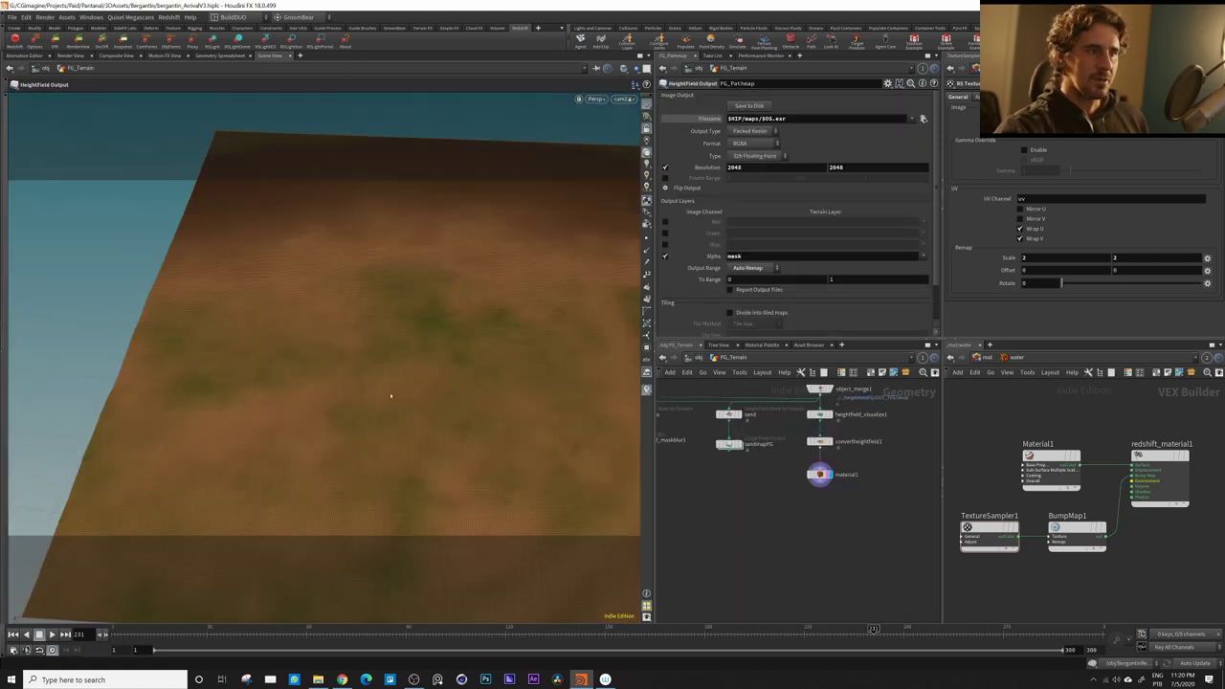
pyautogui.keyDown('alt'); pyautogui.moveTo(391, 397); pyautogui.dragTo(142, 400, button='middle'); pyautogui.keyUp('alt')
pyautogui.hotkey('space', 'h')
pyautogui.keyDown('alt'); pyautogui.moveTo(175, 413); pyautogui.dragTo(534, 360, button='right'); pyautogui.keyUp('alt')
pyautogui.keyDown('alt'); pyautogui.moveTo(534, 361); pyautogui.dragTo(305, 383, button='middle'); pyautogui.keyUp('alt')
pyautogui.click(698, 358)
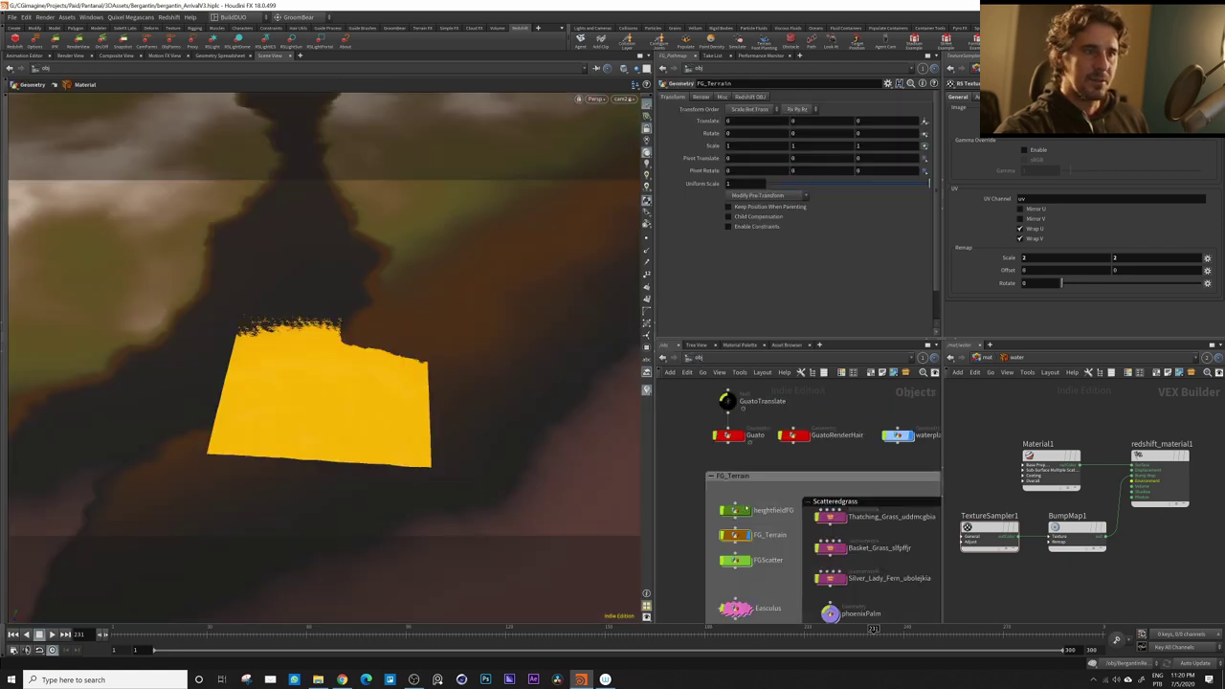
# Open the heightfieldFG network and display its initial heightfield1 node with its parameters
pyautogui.doubleClick(734, 511)
pyautogui.moveTo(808, 445); pyautogui.dragTo(830, 522, button='middle')
pyautogui.click(787, 439)
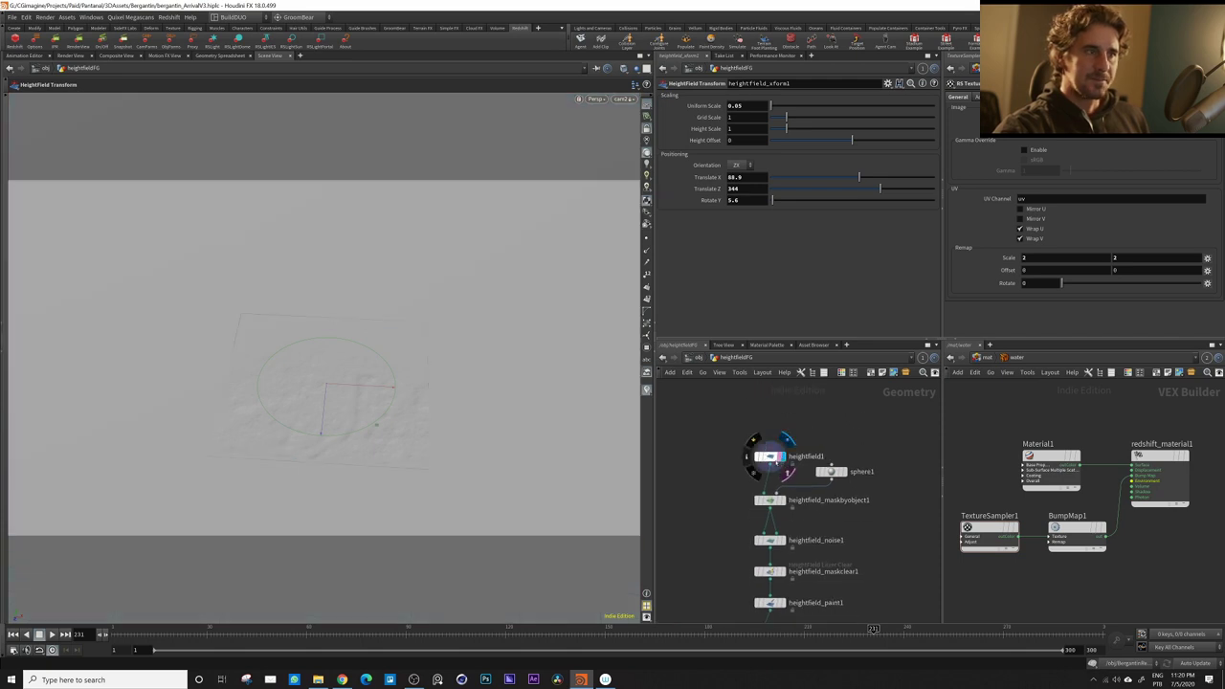
pyautogui.click(771, 456)
pyautogui.moveTo(418, 342); pyautogui.dragTo(339, 393, button='right')
pyautogui.moveTo(339, 393); pyautogui.dragTo(405, 383)
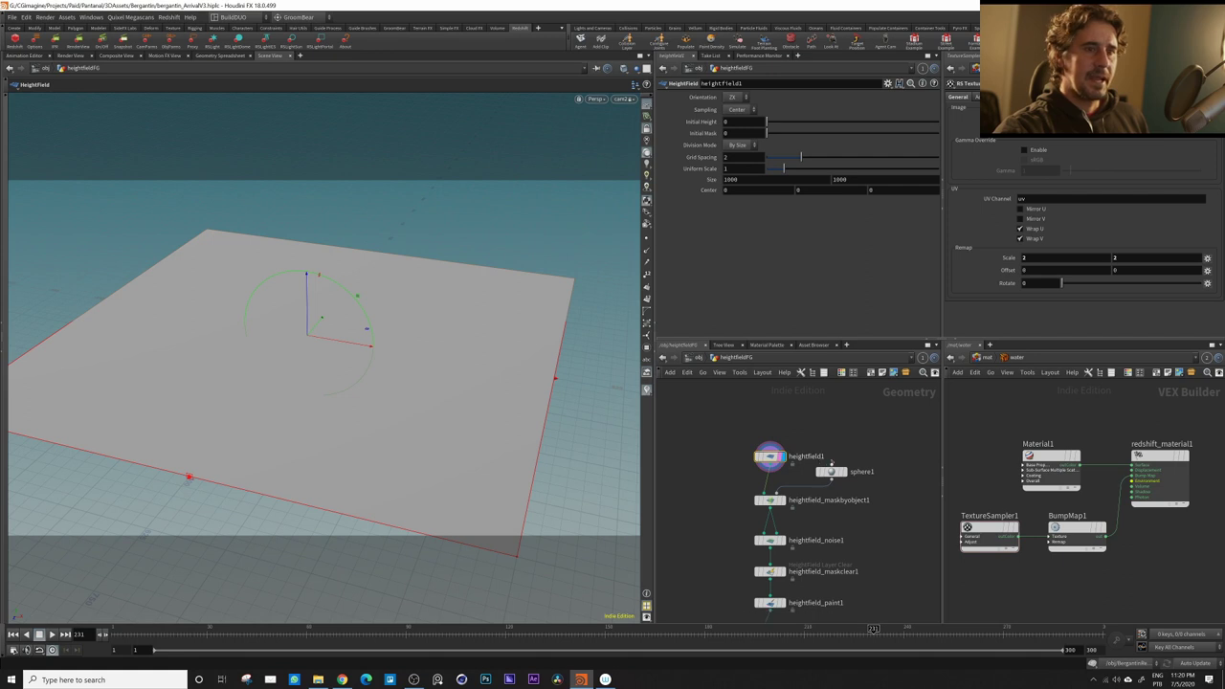
# Display sphere1 and the heightfield_maskbyobject1 node it feeds, and examine the resulting mask on the heightfield
pyautogui.click(843, 471)
pyautogui.click(829, 471)
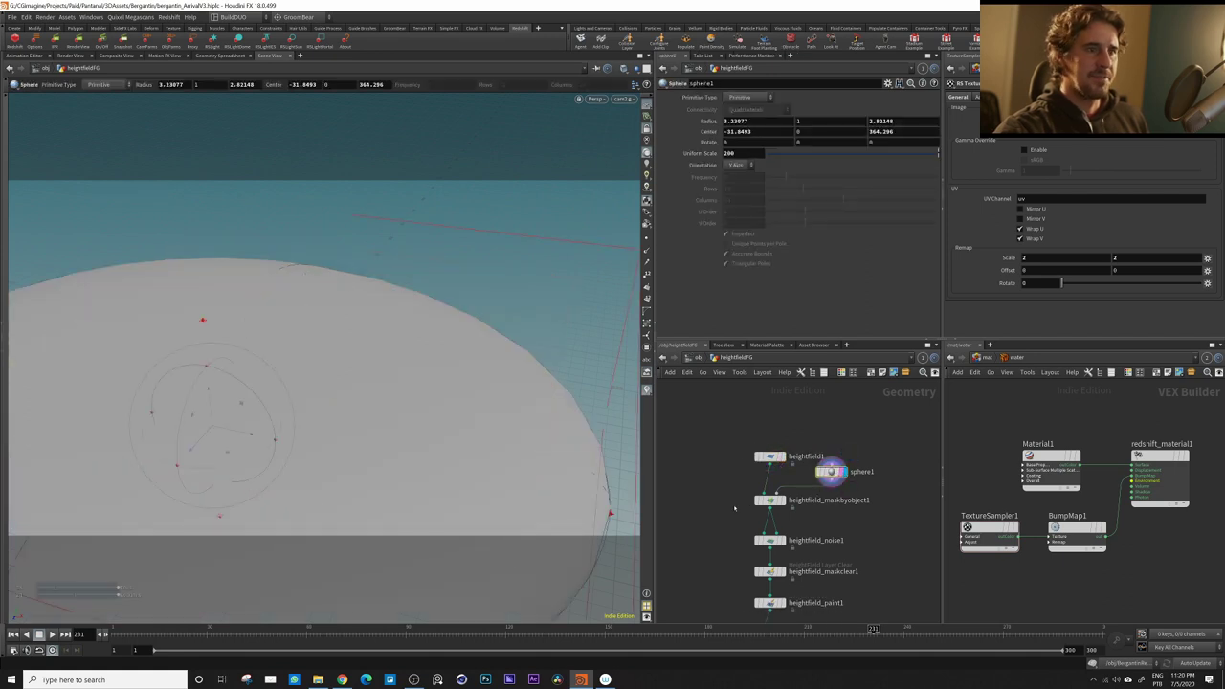
pyautogui.click(781, 490)
pyautogui.click(769, 500)
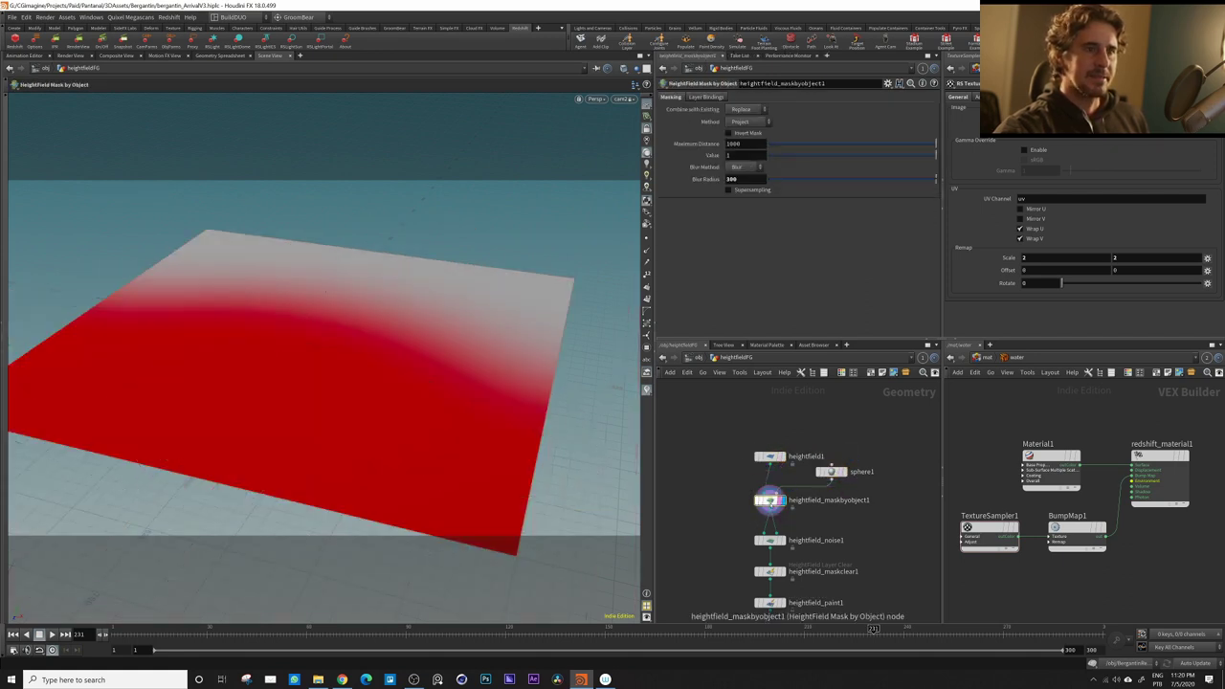
pyautogui.press('Escape')
pyautogui.moveTo(451, 381); pyautogui.dragTo(302, 323)
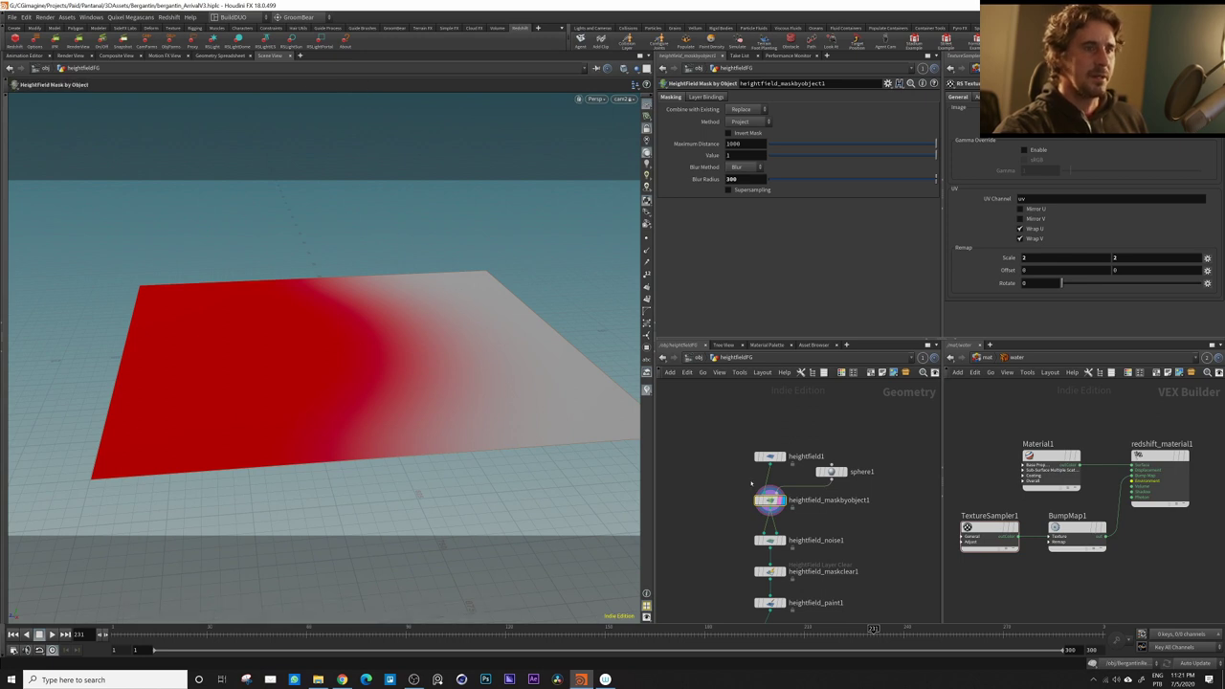
# Display heightfield_noise1 and review its noise parameters, including the Center Noise option
pyautogui.click(775, 539)
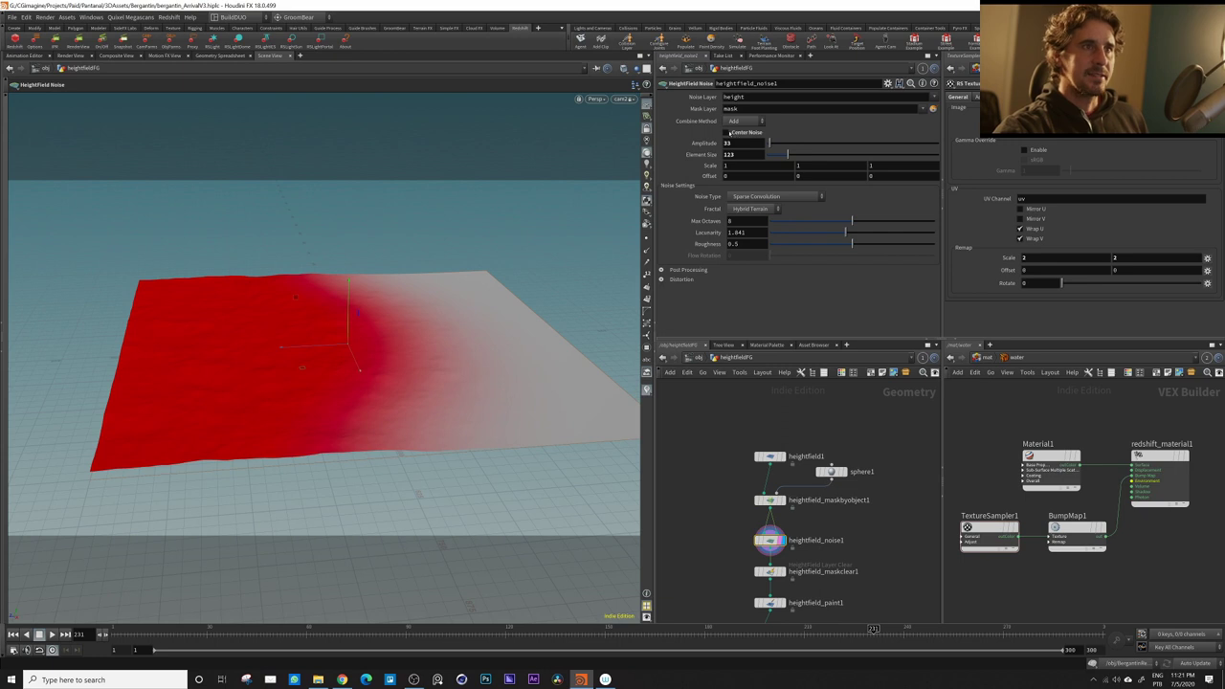
pyautogui.click(726, 132)
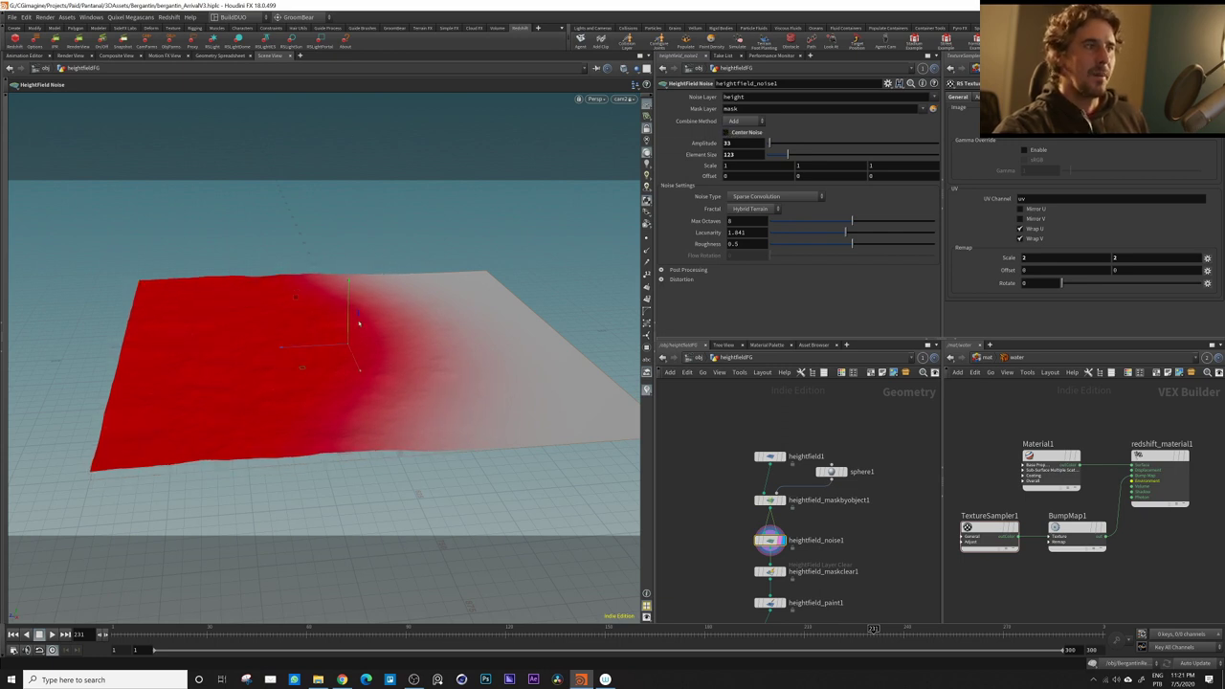
pyautogui.moveTo(823, 520); pyautogui.dragTo(816, 438, button='middle')
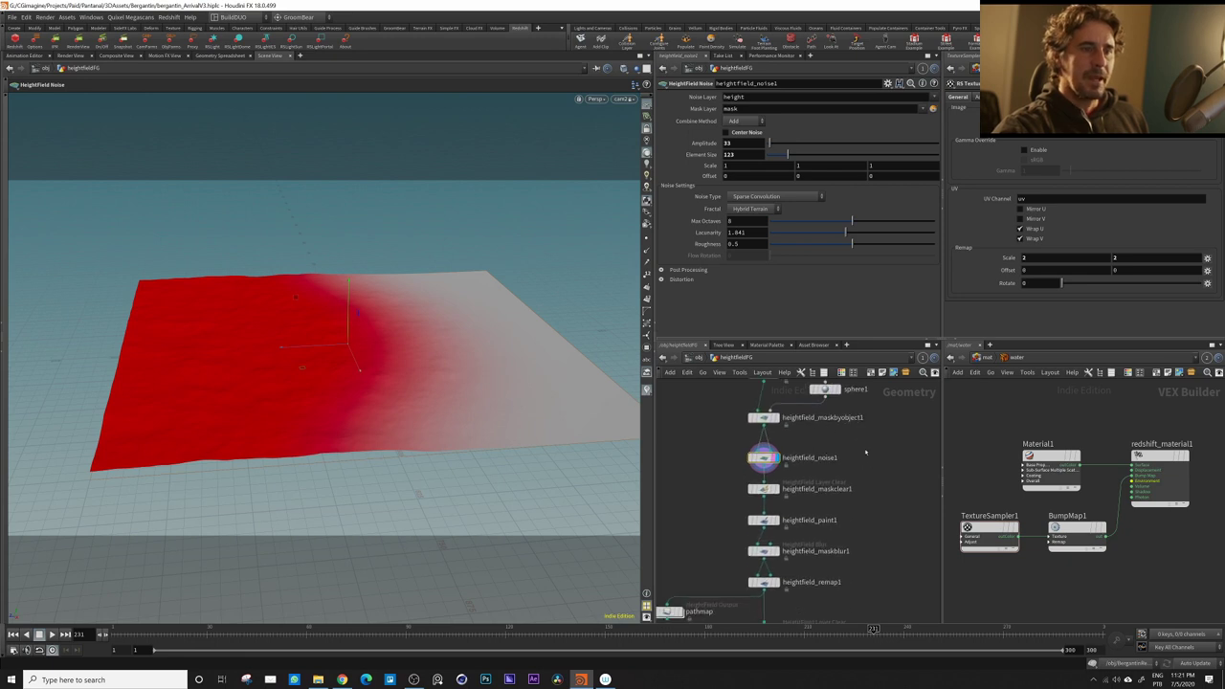
# Display heightfield_maskclear1 and heightfield_paint1, and examine the painted path stroke from several angles
pyautogui.click(776, 489)
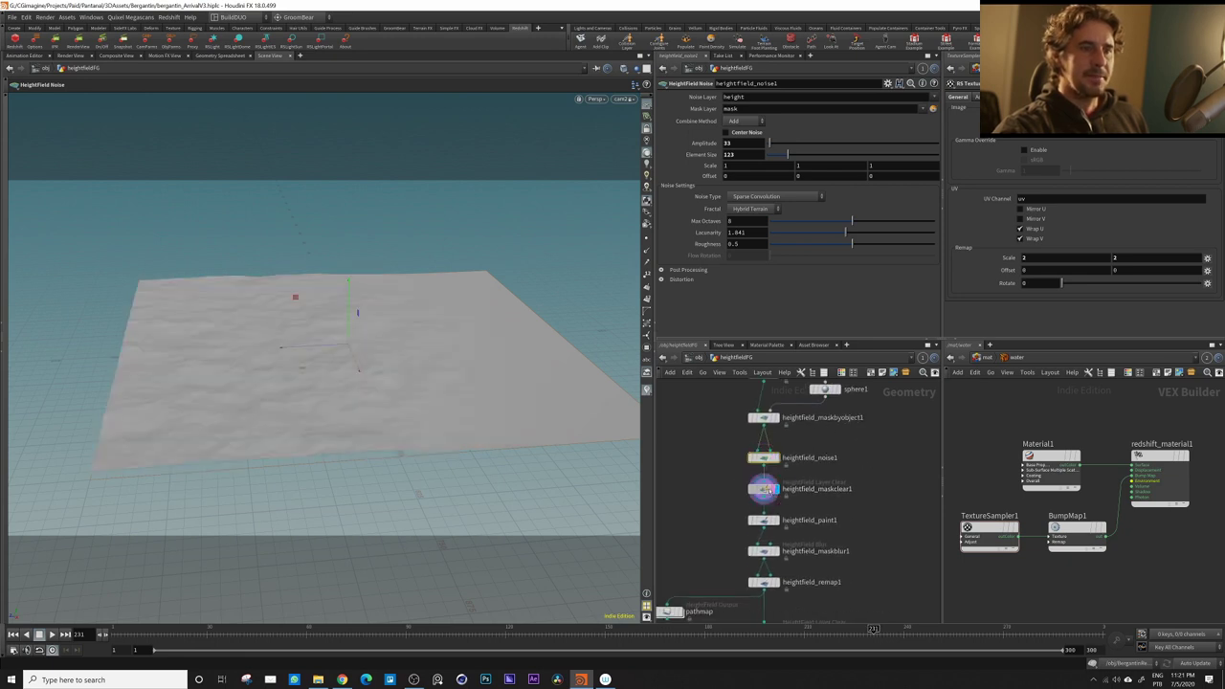
pyautogui.click(763, 489)
pyautogui.click(776, 520)
pyautogui.click(767, 521)
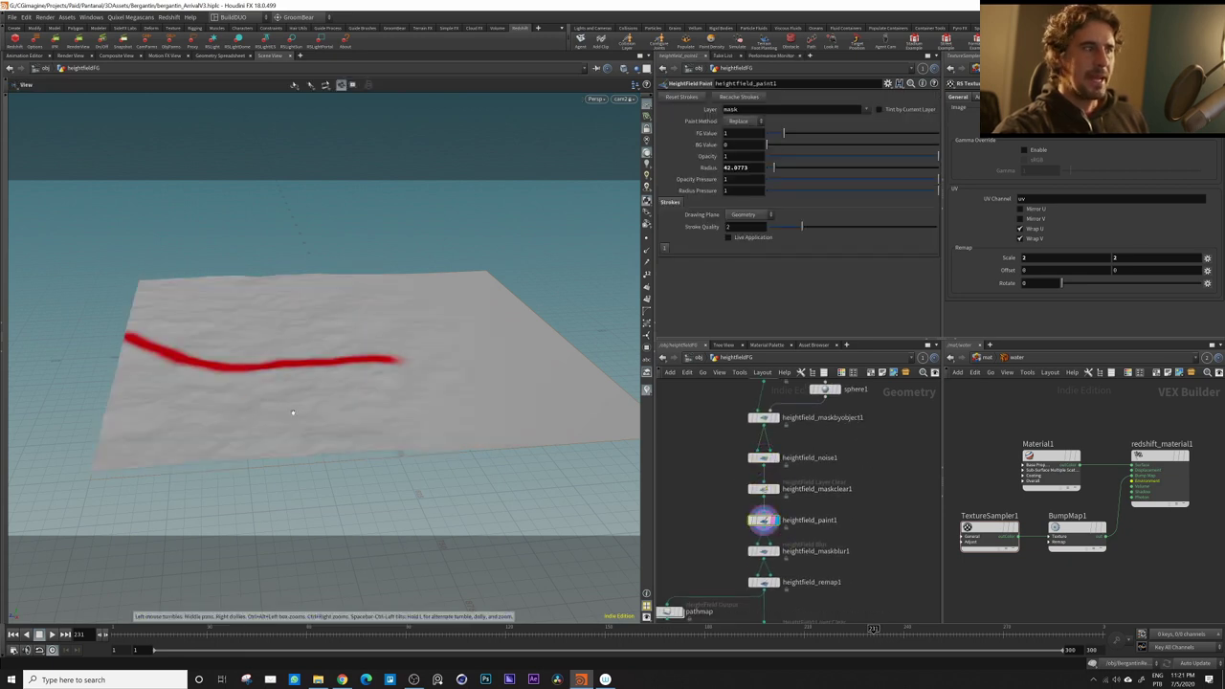
pyautogui.moveTo(293, 412); pyautogui.dragTo(410, 429)
pyautogui.moveTo(101, 474); pyautogui.dragTo(229, 445, button='right')
pyautogui.moveTo(230, 446)
pyautogui.mouseDown(button='middle')
pyautogui.moveTo(237, 417)
pyautogui.moveTo(255, 479)
pyautogui.mouseUp(button='middle')
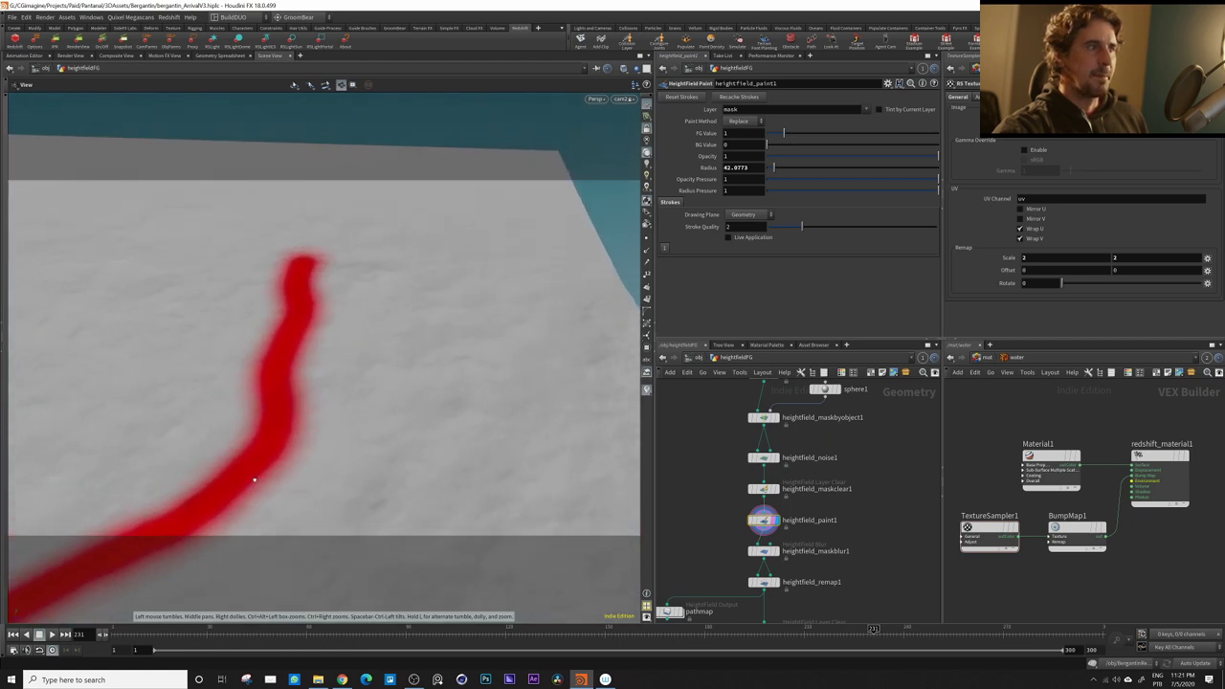
pyautogui.moveTo(254, 478)
pyautogui.mouseDown()
pyautogui.moveTo(202, 484)
pyautogui.moveTo(226, 443)
pyautogui.mouseUp()
pyautogui.moveTo(227, 443); pyautogui.dragTo(264, 452, button='middle')
pyautogui.press('Return')
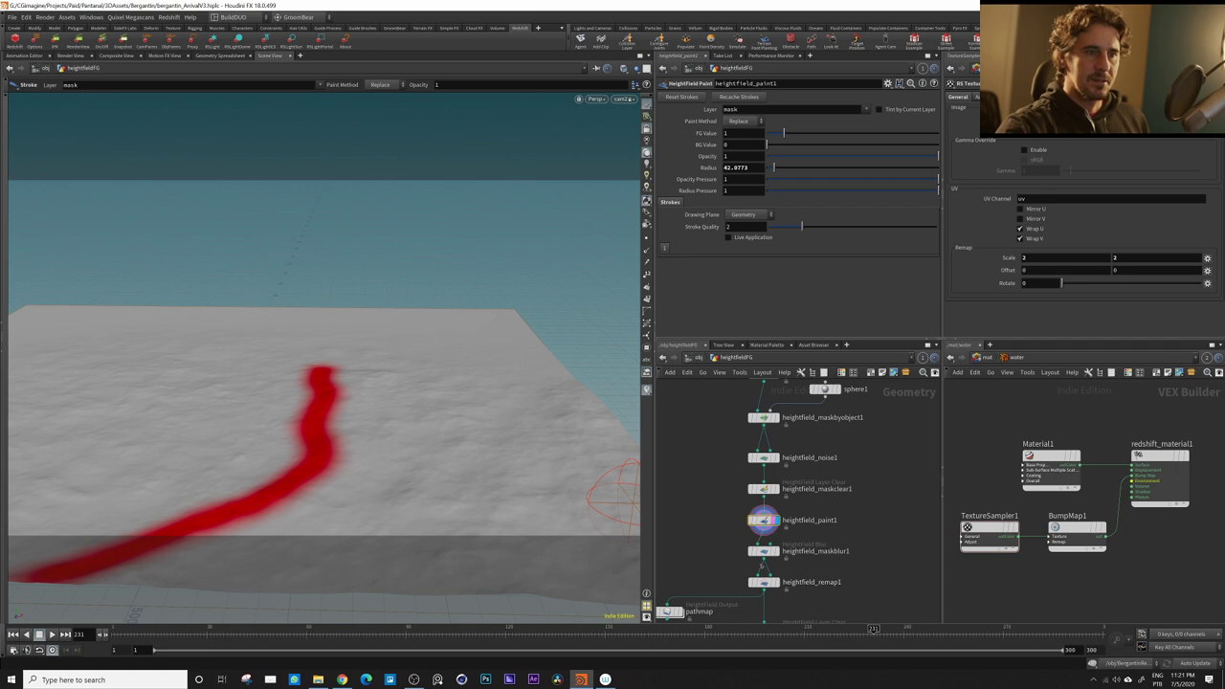
# Display heightfield_maskblur1 and heightfield_remap1, and examine how the path is pressed into the terrain
pyautogui.moveTo(763, 553)
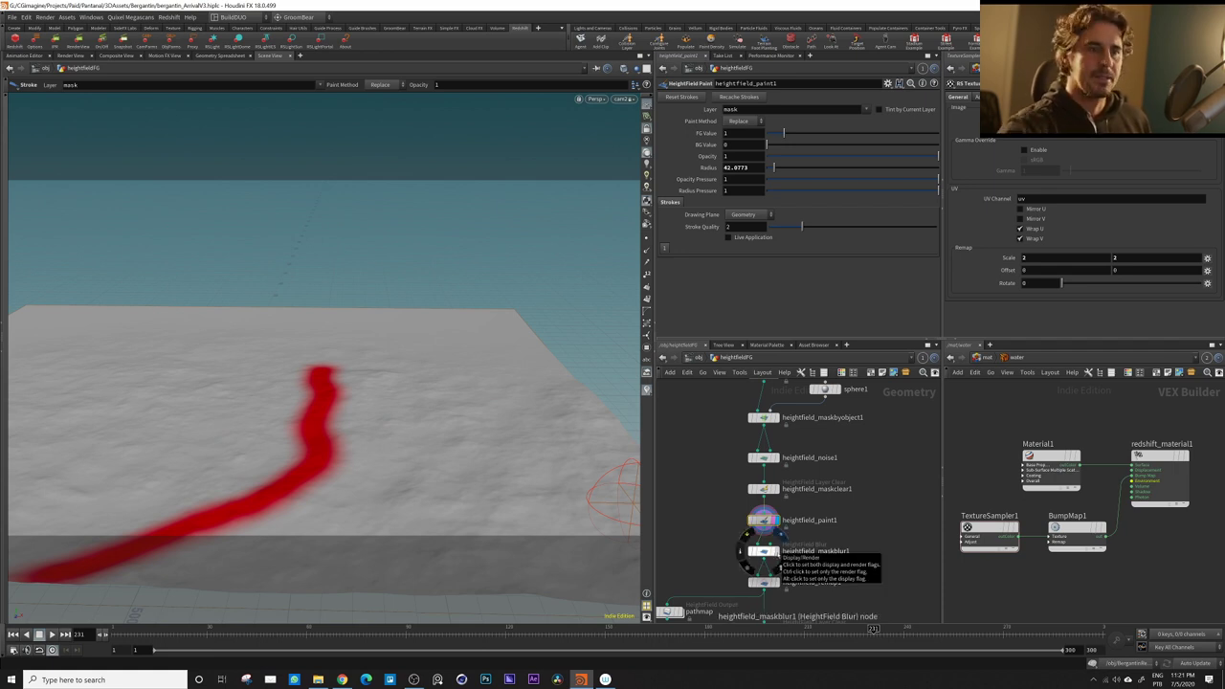
pyautogui.click(766, 553)
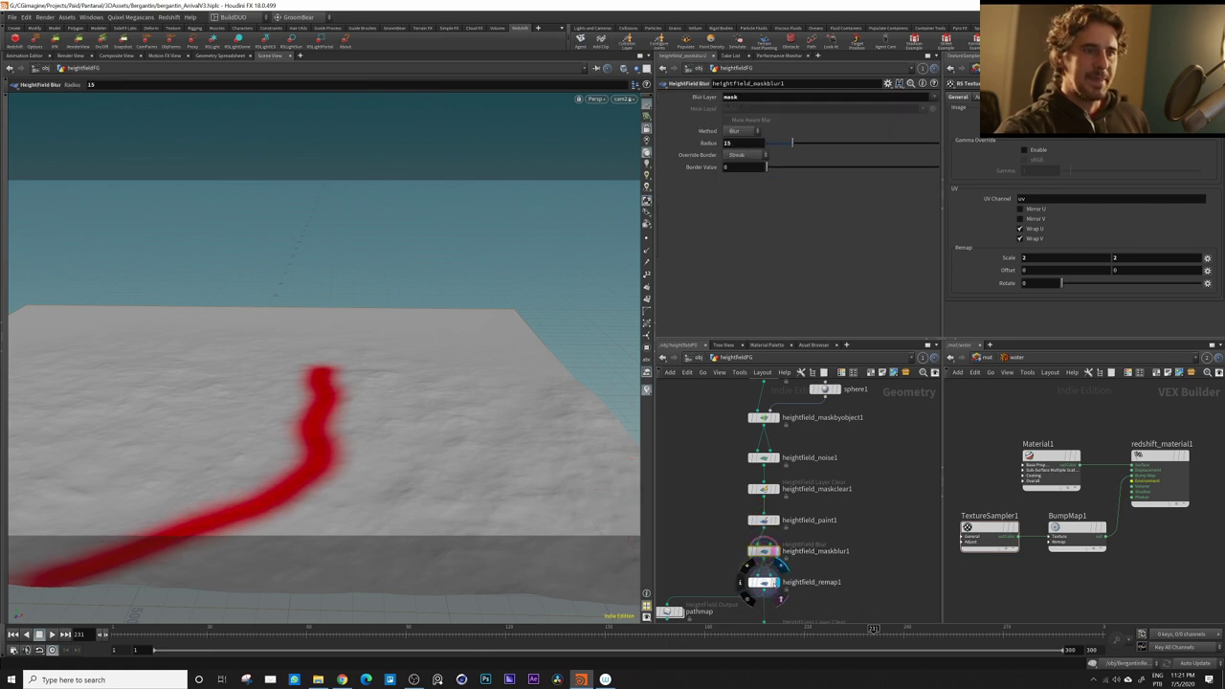
pyautogui.click(763, 582)
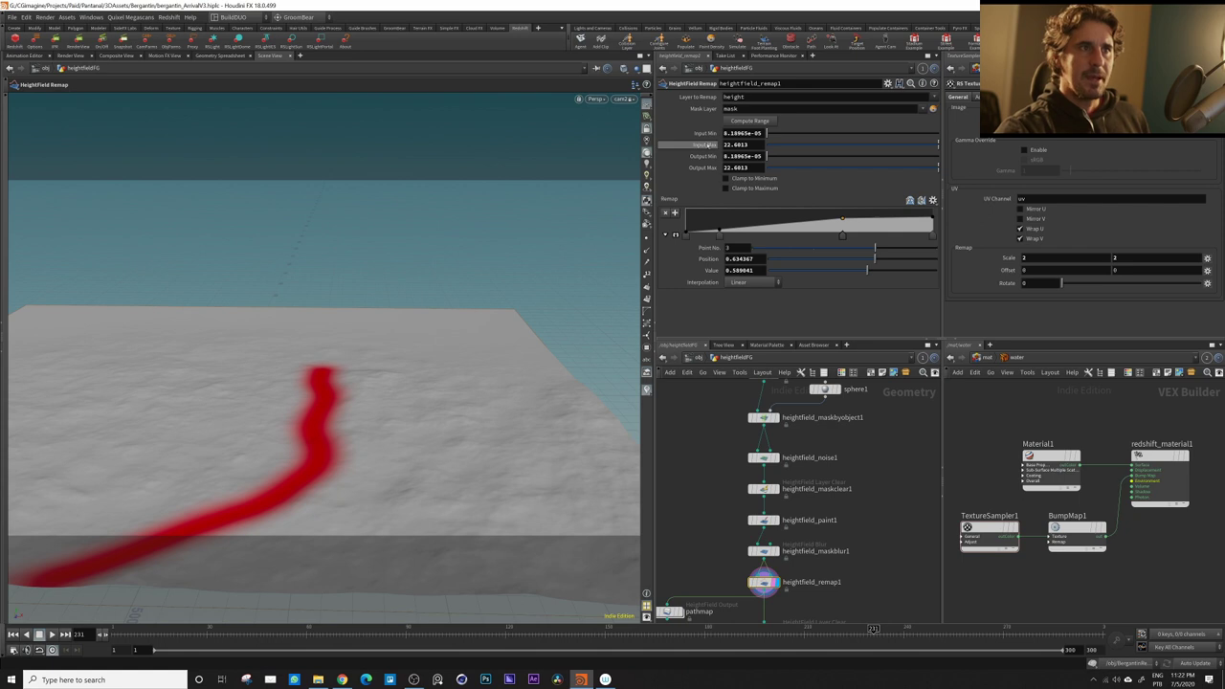
pyautogui.keyDown('alt'); pyautogui.moveTo(406, 398); pyautogui.dragTo(342, 465); pyautogui.keyUp('alt')
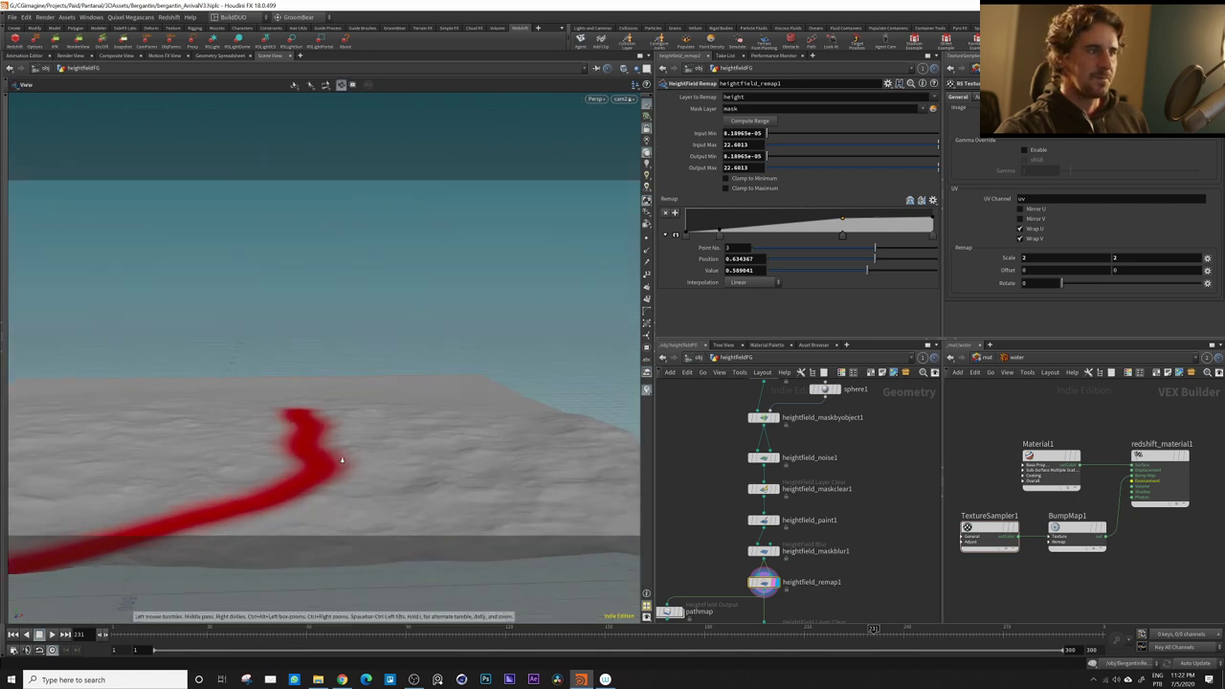
pyautogui.keyDown('alt'); pyautogui.moveTo(341, 466); pyautogui.dragTo(437, 473, button='right'); pyautogui.keyUp('alt')
pyautogui.moveTo(437, 473)
pyautogui.keyDown('alt'); pyautogui.mouseDown()
pyautogui.moveTo(318, 461)
pyautogui.moveTo(466, 470)
pyautogui.moveTo(400, 433)
pyautogui.moveTo(384, 469)
pyautogui.moveTo(375, 453)
pyautogui.moveTo(374, 472)
pyautogui.moveTo(435, 417)
pyautogui.moveTo(440, 465)
pyautogui.mouseUp(); pyautogui.keyUp('alt')
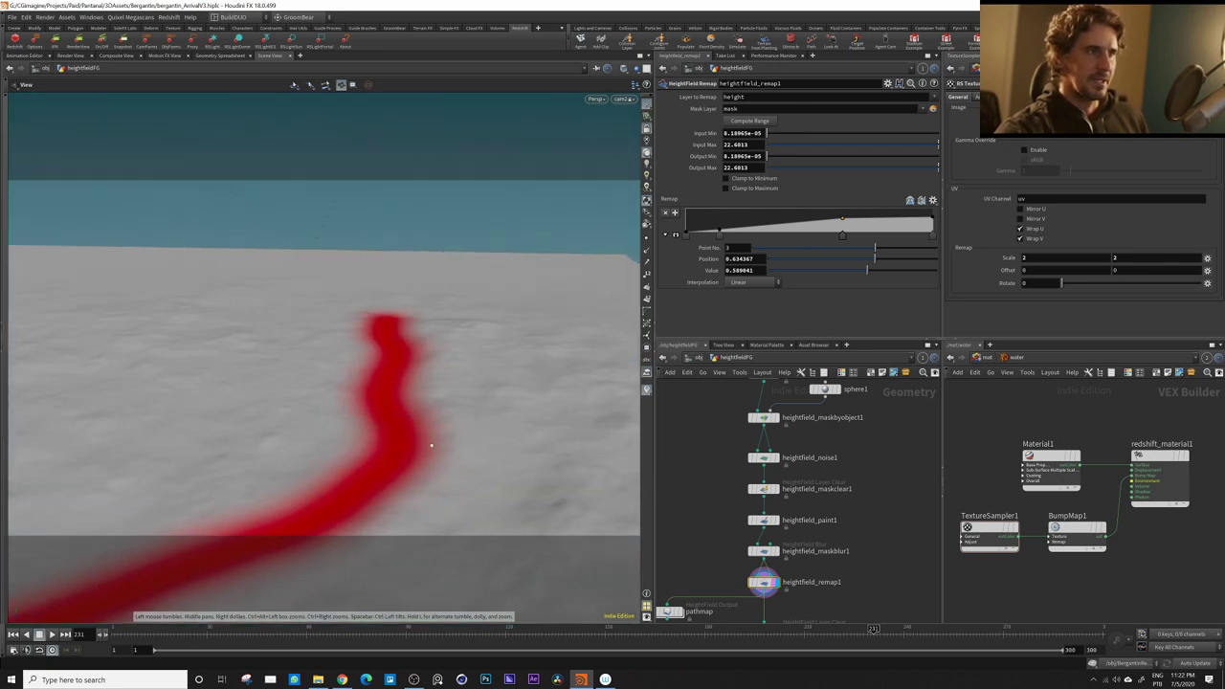
pyautogui.scroll(-3, 470, 429)
# Review the pathmap output node's export settings and display the terrain at heightfield_maskclear2
pyautogui.moveTo(865, 574); pyautogui.dragTo(872, 491, button='middle')
pyautogui.moveTo(854, 545); pyautogui.dragTo(861, 521, button='middle')
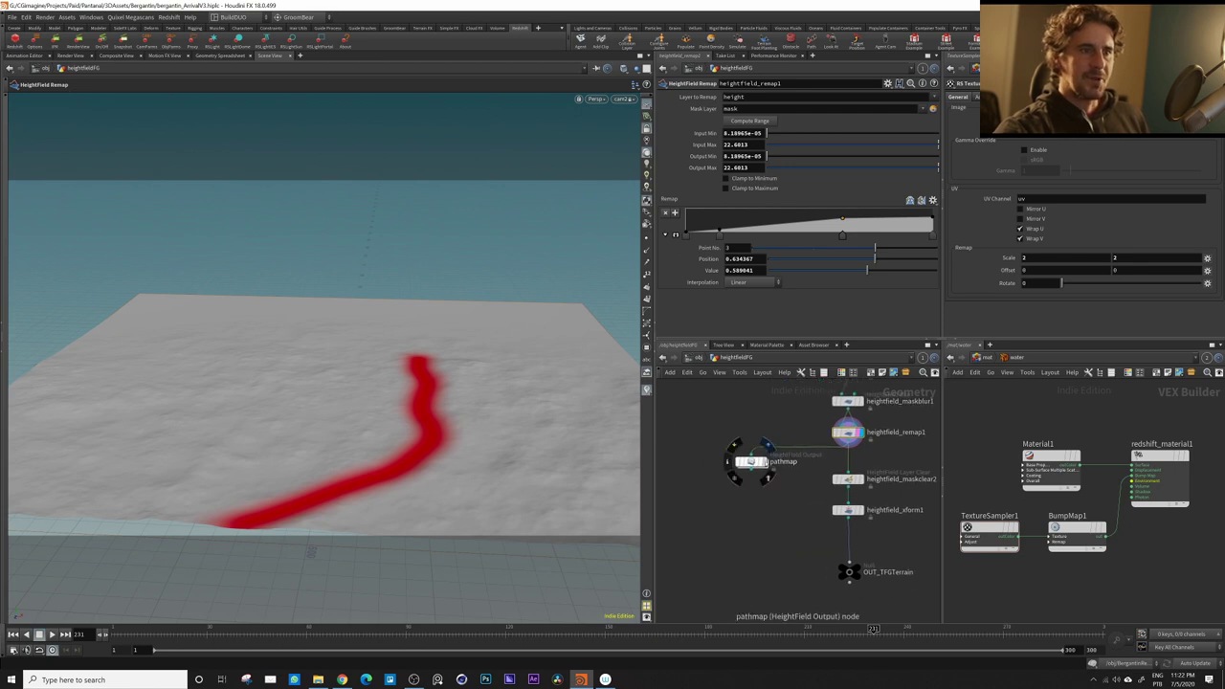
pyautogui.click(753, 461)
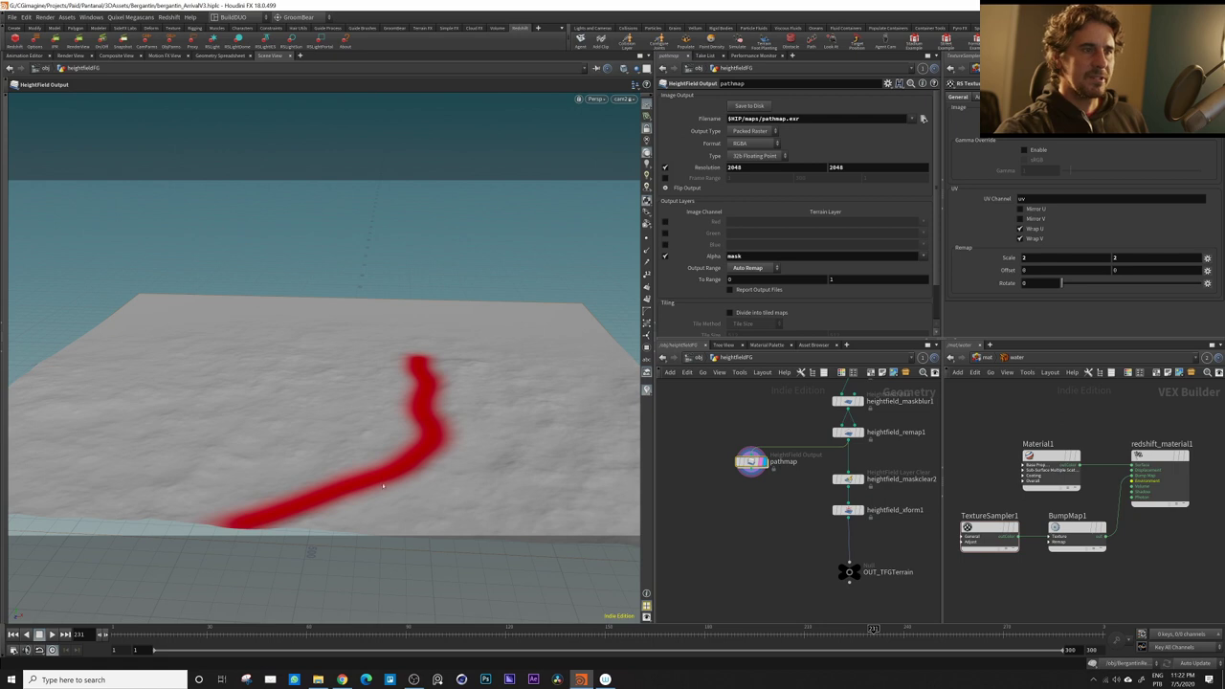
pyautogui.moveTo(771, 540); pyautogui.dragTo(727, 547, button='middle')
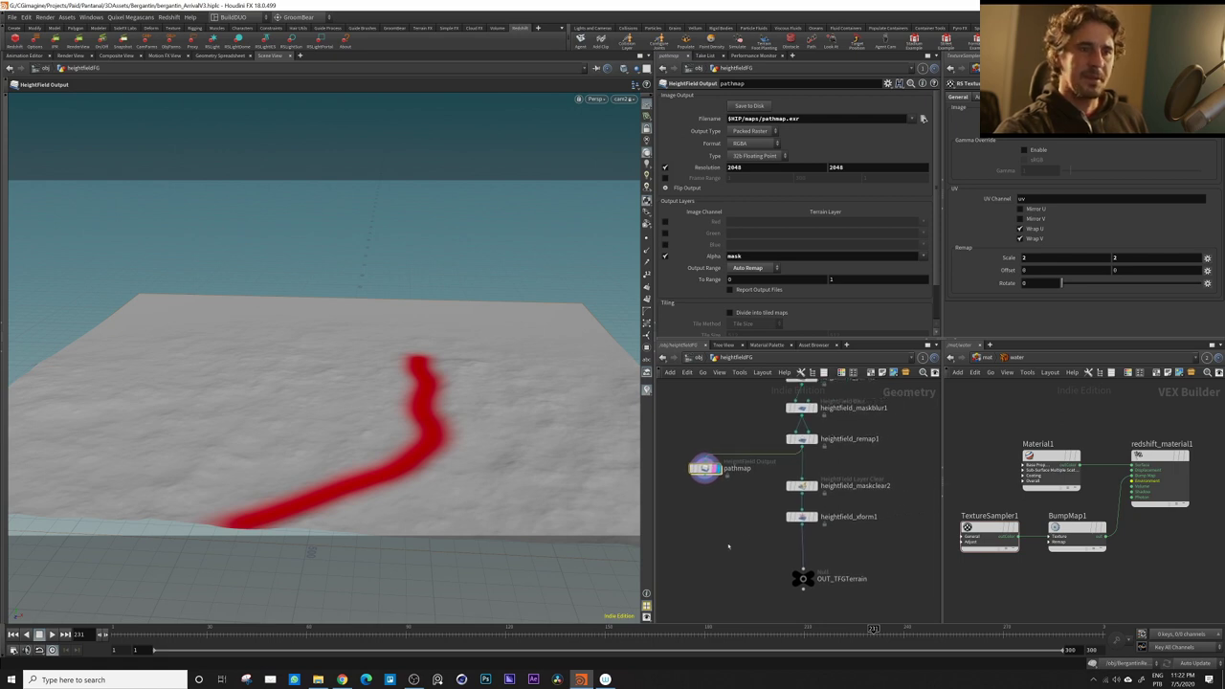
pyautogui.scroll(3, 830, 499)
pyautogui.click(805, 473)
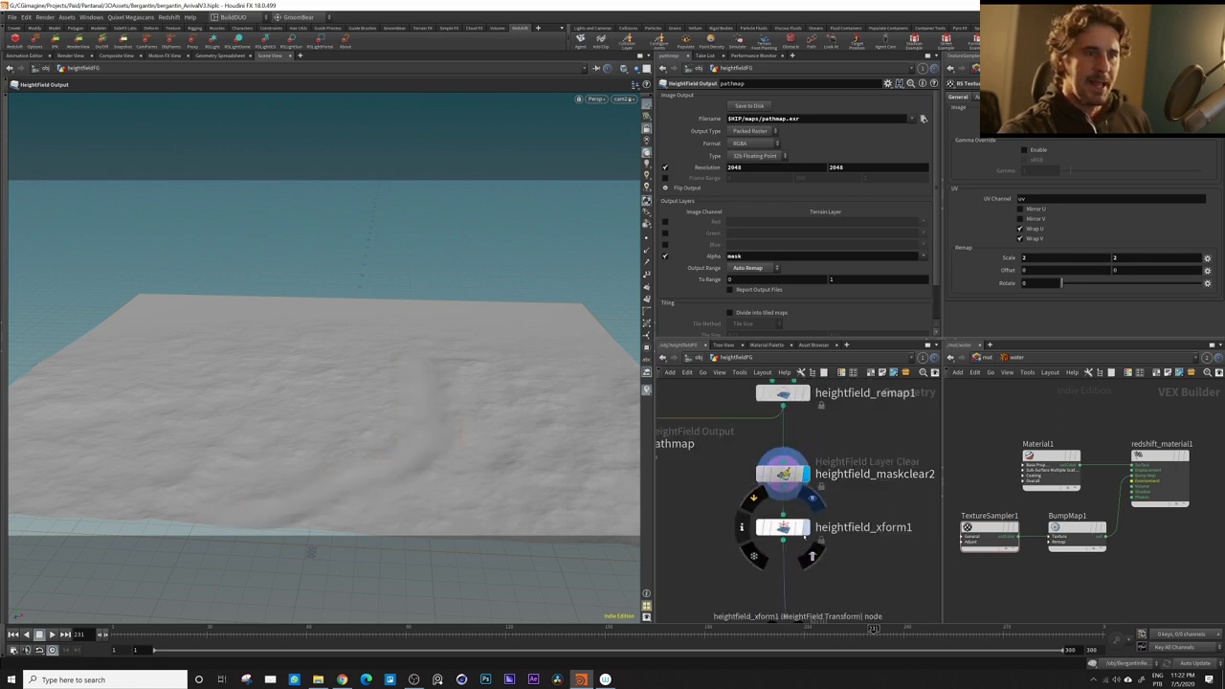
# Return to the start of the node chain and display heightfield1 to review its size settings
pyautogui.moveTo(877, 435); pyautogui.dragTo(875, 588, button='middle')
pyautogui.scroll(-2, 864, 479)
pyautogui.moveTo(856, 422); pyautogui.dragTo(839, 520, button='middle')
pyautogui.scroll(2, 839, 520)
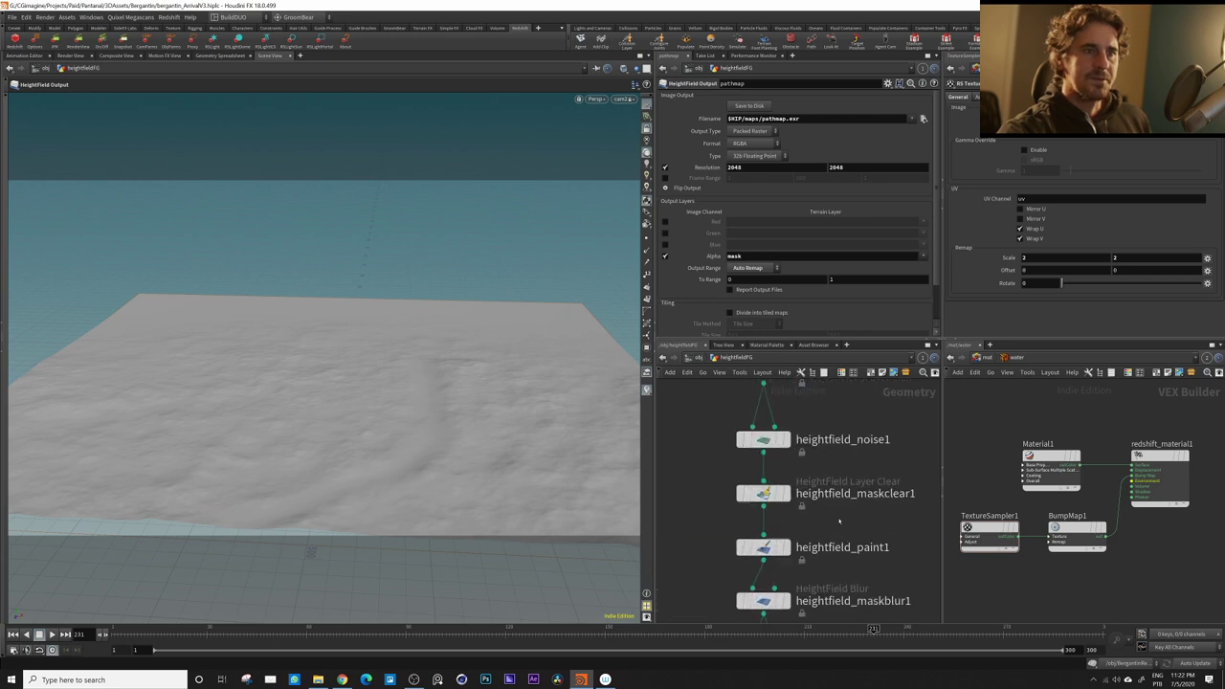
pyautogui.moveTo(832, 387); pyautogui.dragTo(839, 560, button='middle')
pyautogui.click(790, 471)
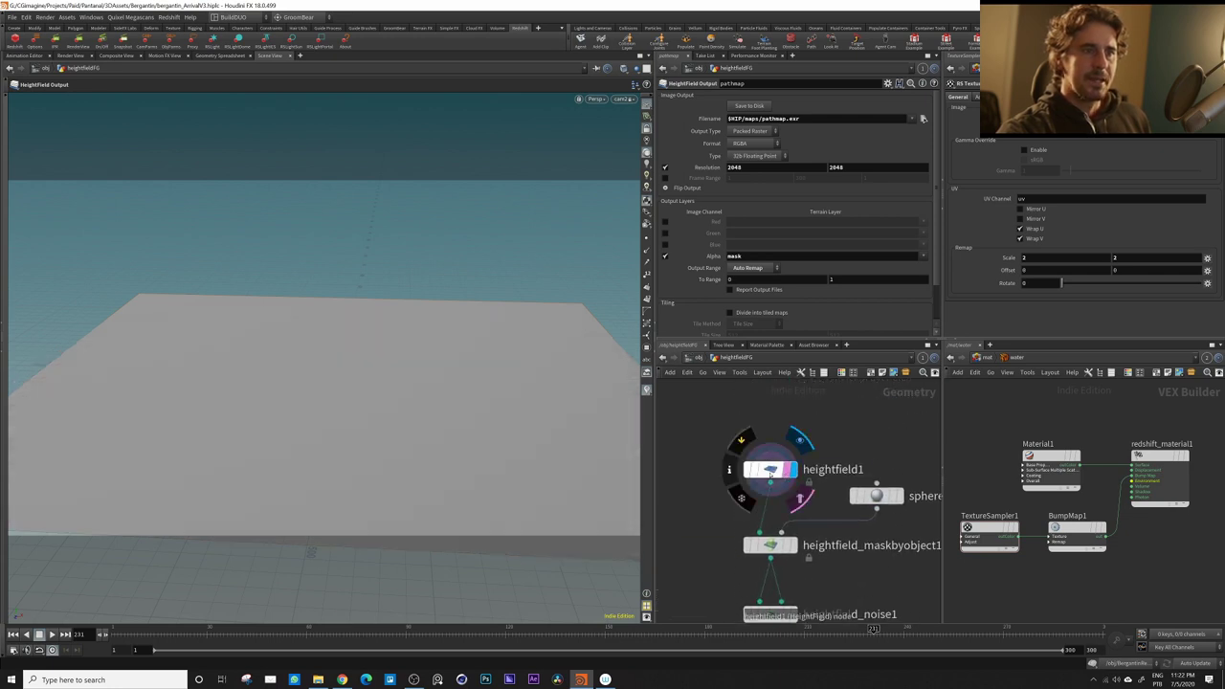
pyautogui.click(783, 472)
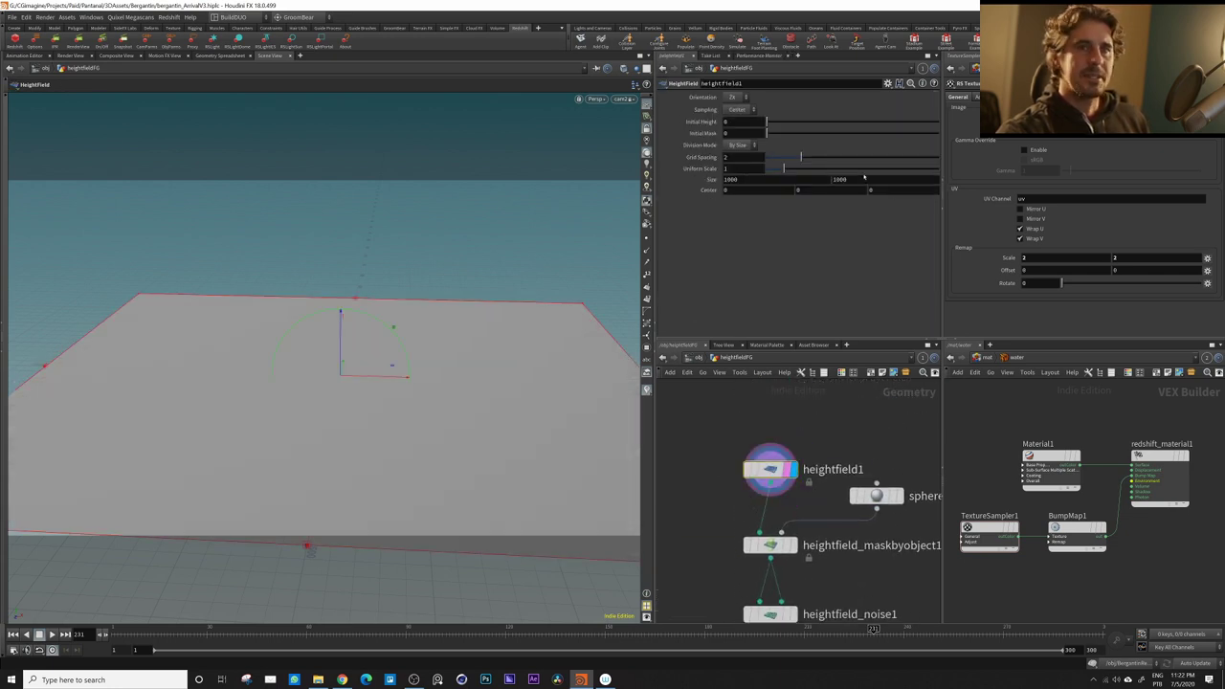
# Display heightfield_xform1 at the end of the chain and show its scaling and positioning parameters
pyautogui.scroll(-2, 861, 505)
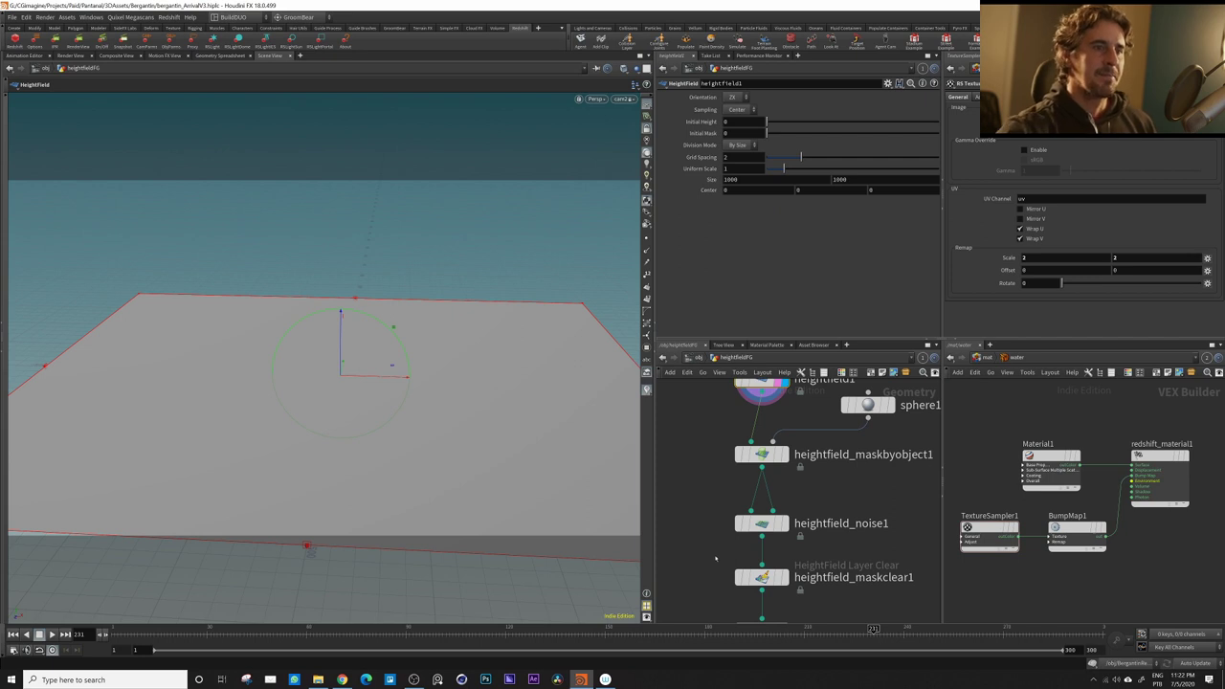
pyautogui.scroll(-10, 715, 558)
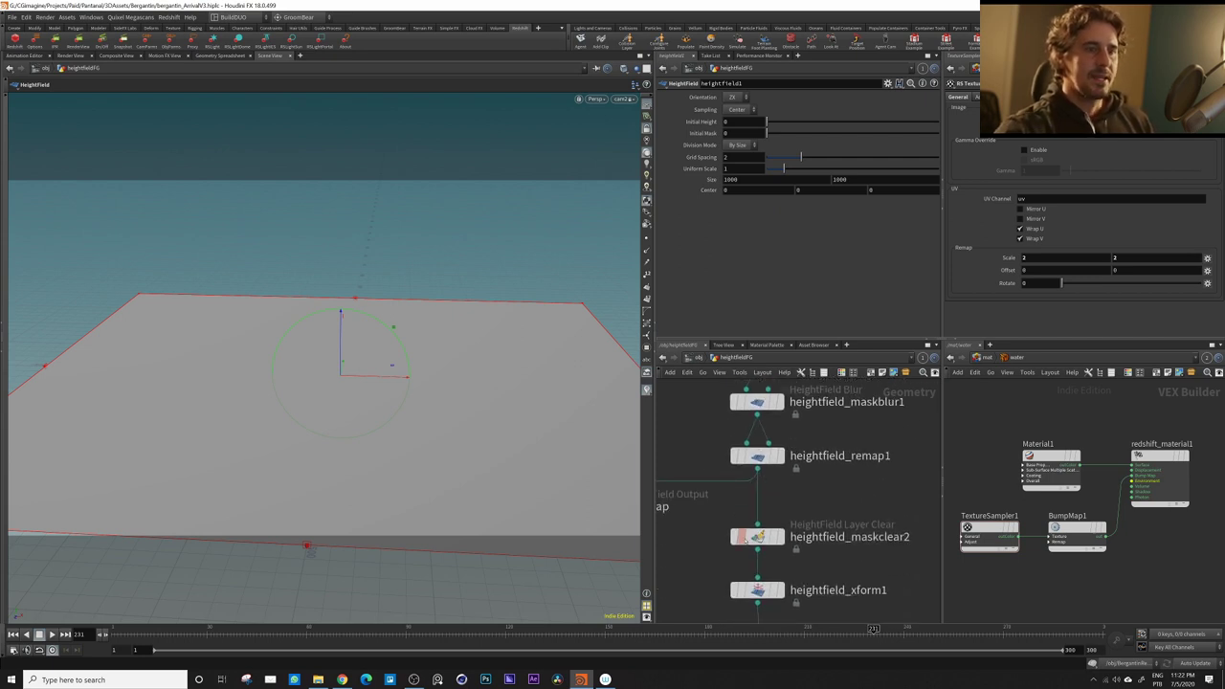
pyautogui.scroll(-4, 746, 538)
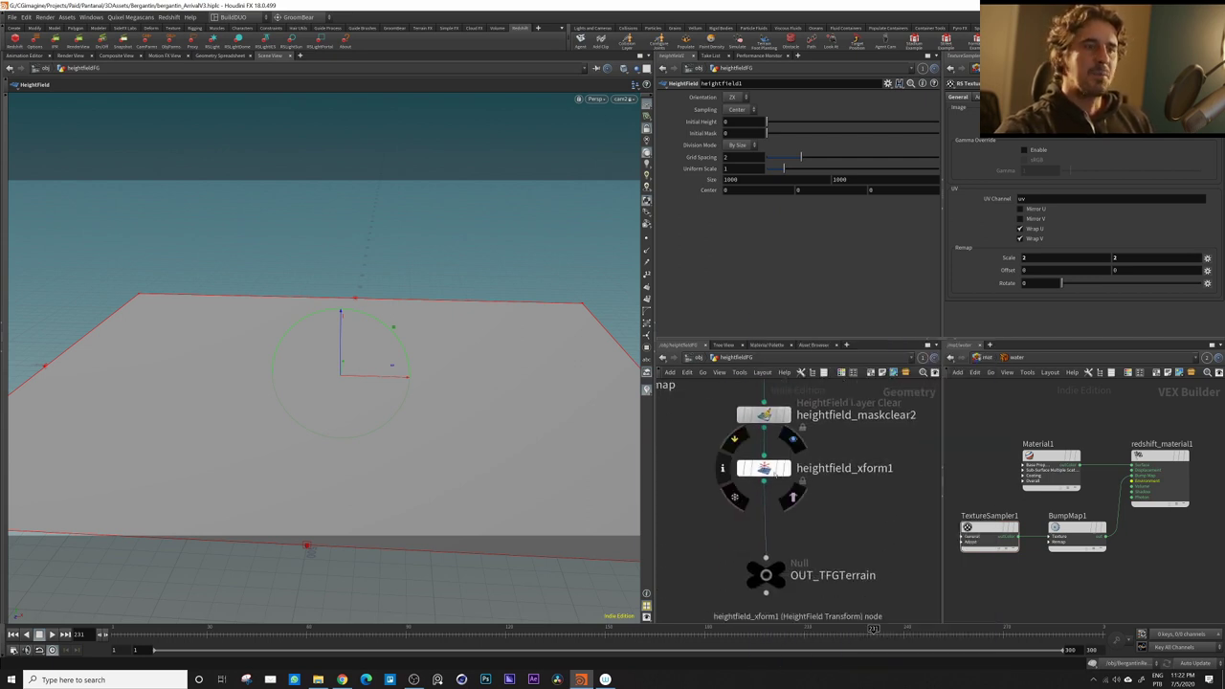
pyautogui.click(793, 439)
pyautogui.click(764, 468)
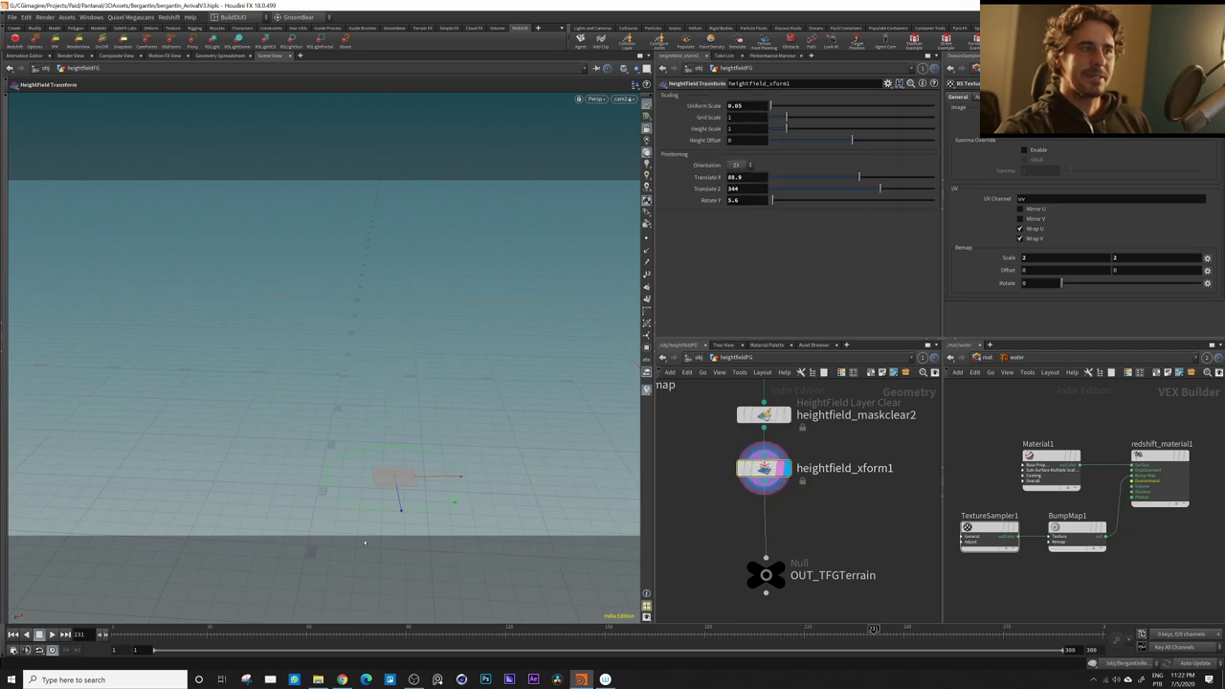
# Place an extra HeightField Transform node beside the OUT_TFGTerrain null and delete it again
pyautogui.moveTo(733, 459)
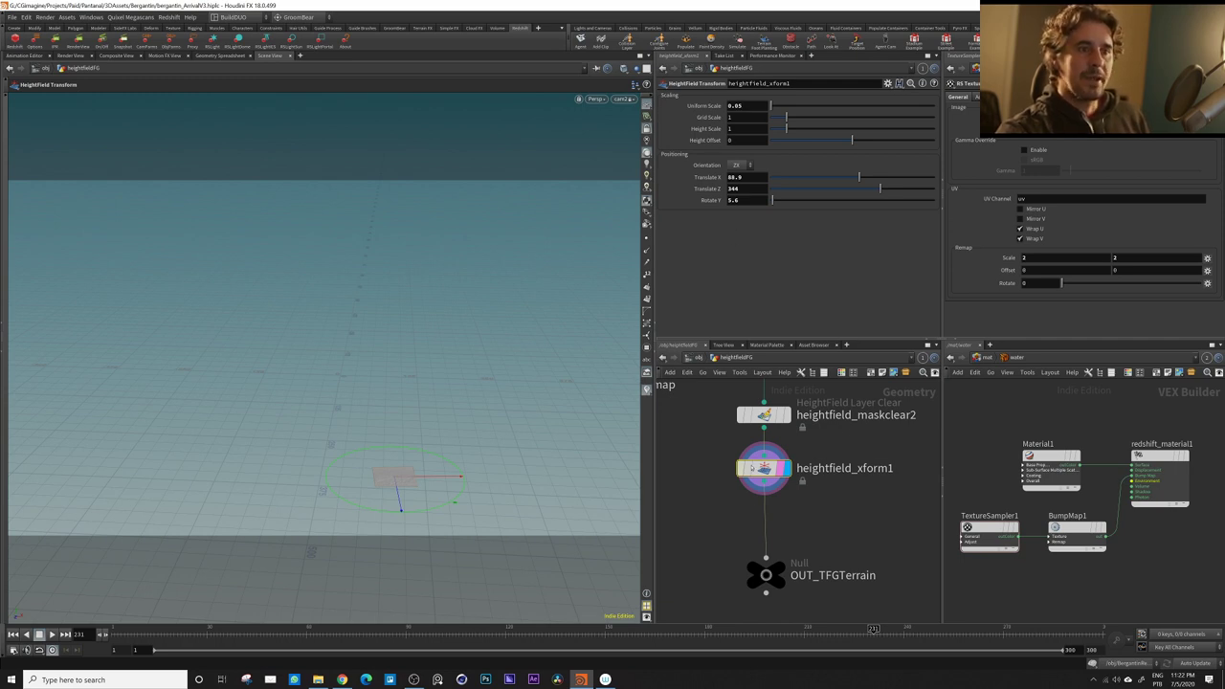
pyautogui.moveTo(797, 467)
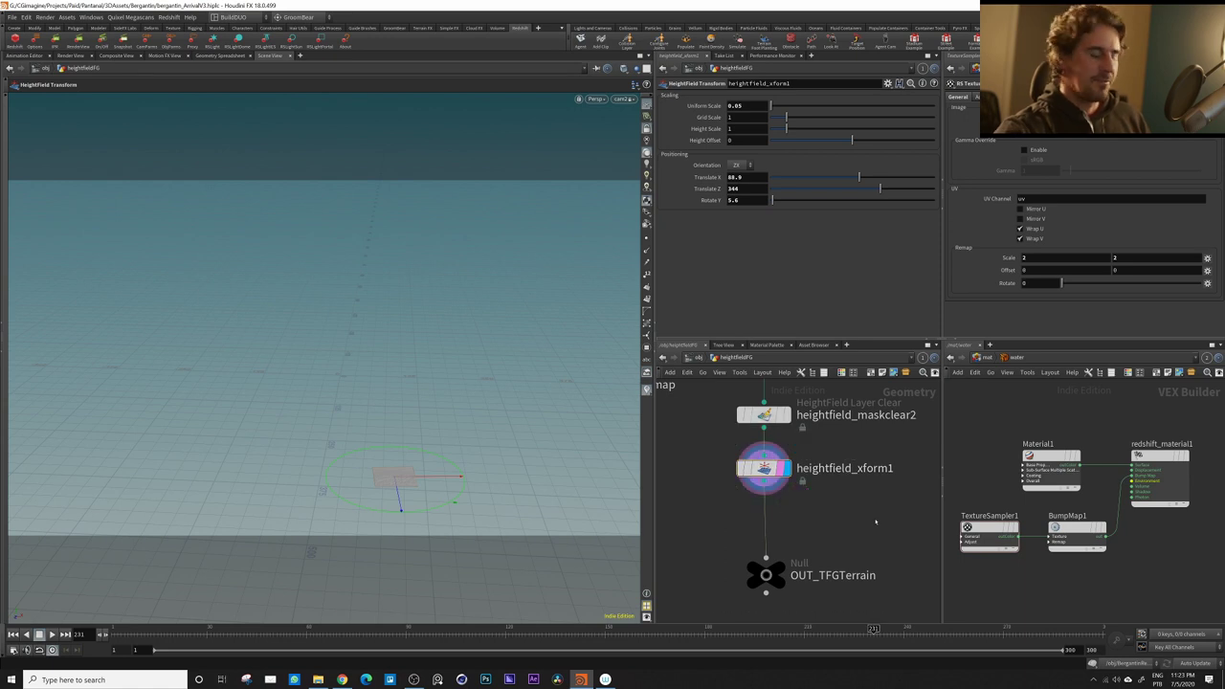
pyautogui.press('Tab')
pyautogui.write('hftra')
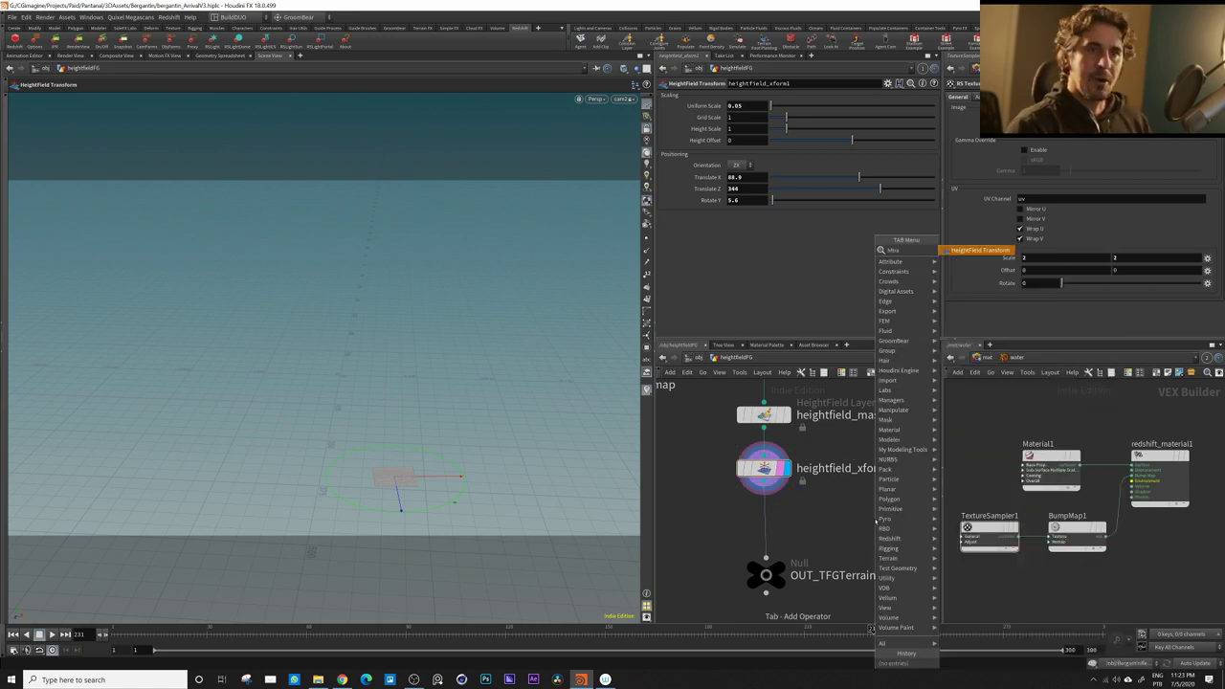
pyautogui.click(998, 252)
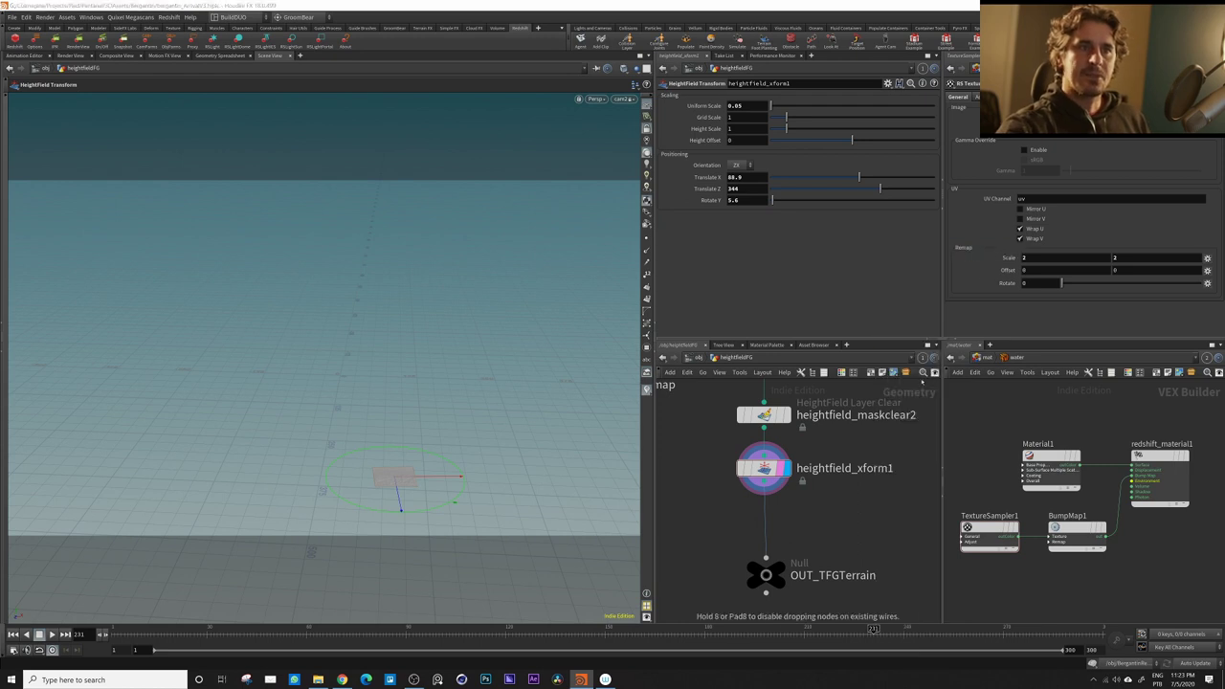
pyautogui.click(874, 495)
pyautogui.moveTo(886, 497); pyautogui.dragTo(830, 531)
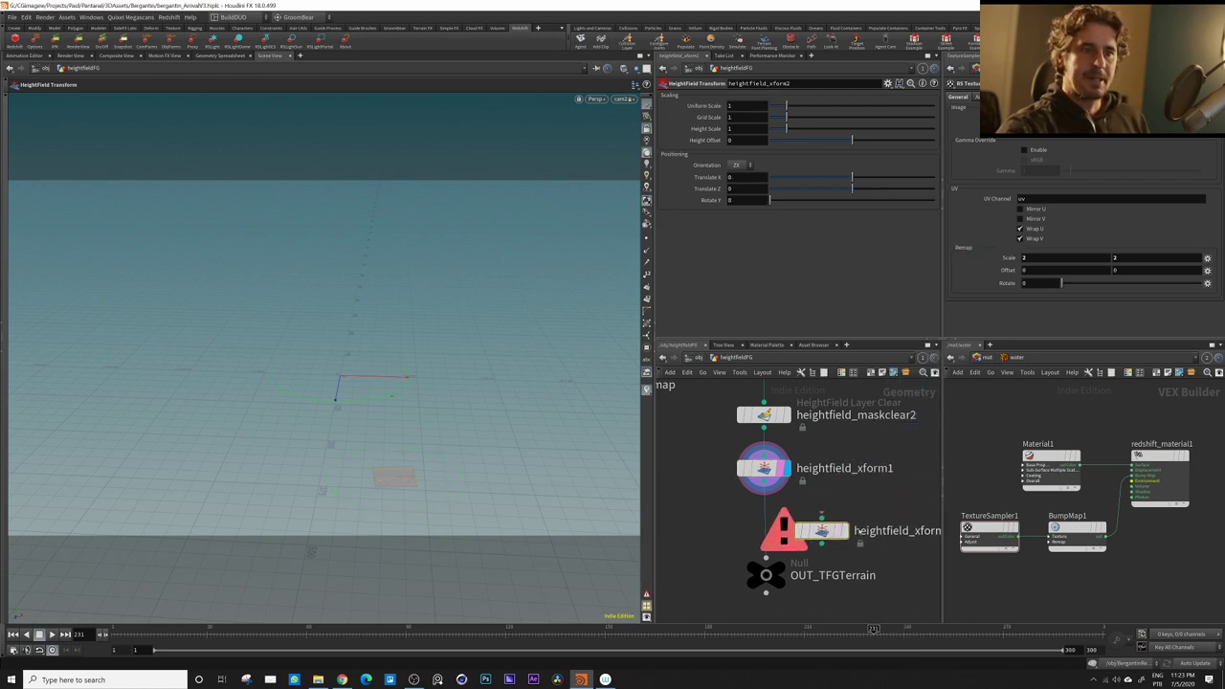
pyautogui.press('Delete')
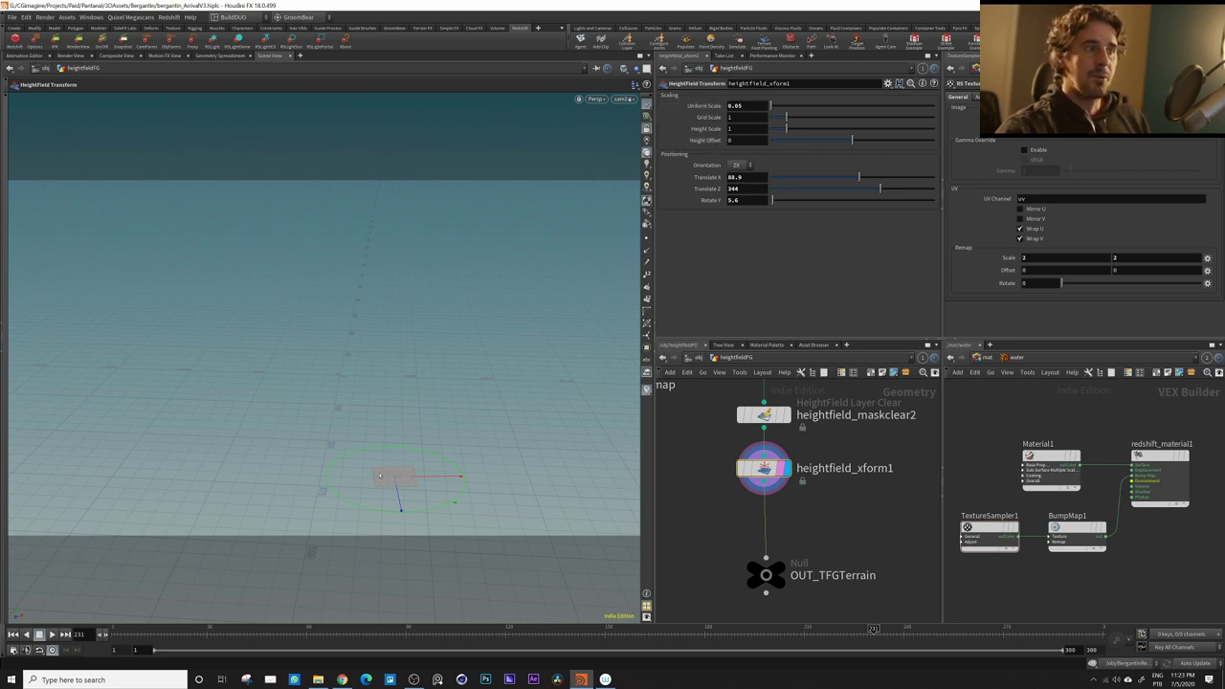
# Examine the transformed foreground terrain up close from a low angle
pyautogui.press('Escape')
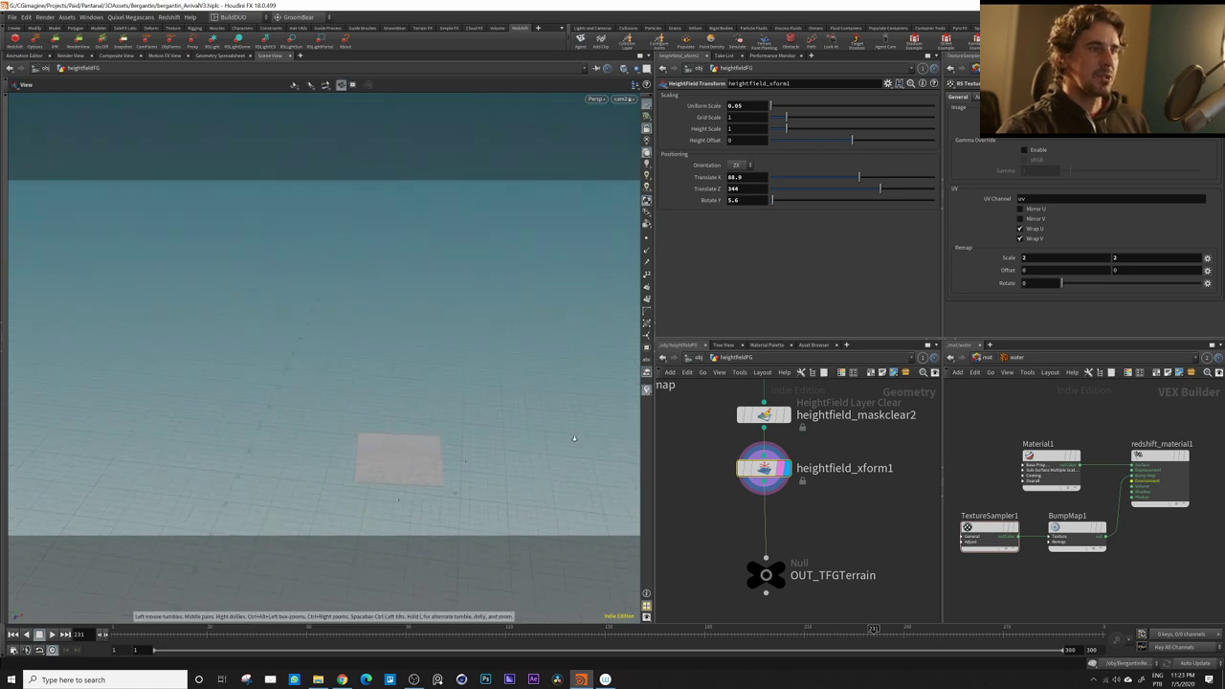
pyautogui.scroll(10, 458, 397)
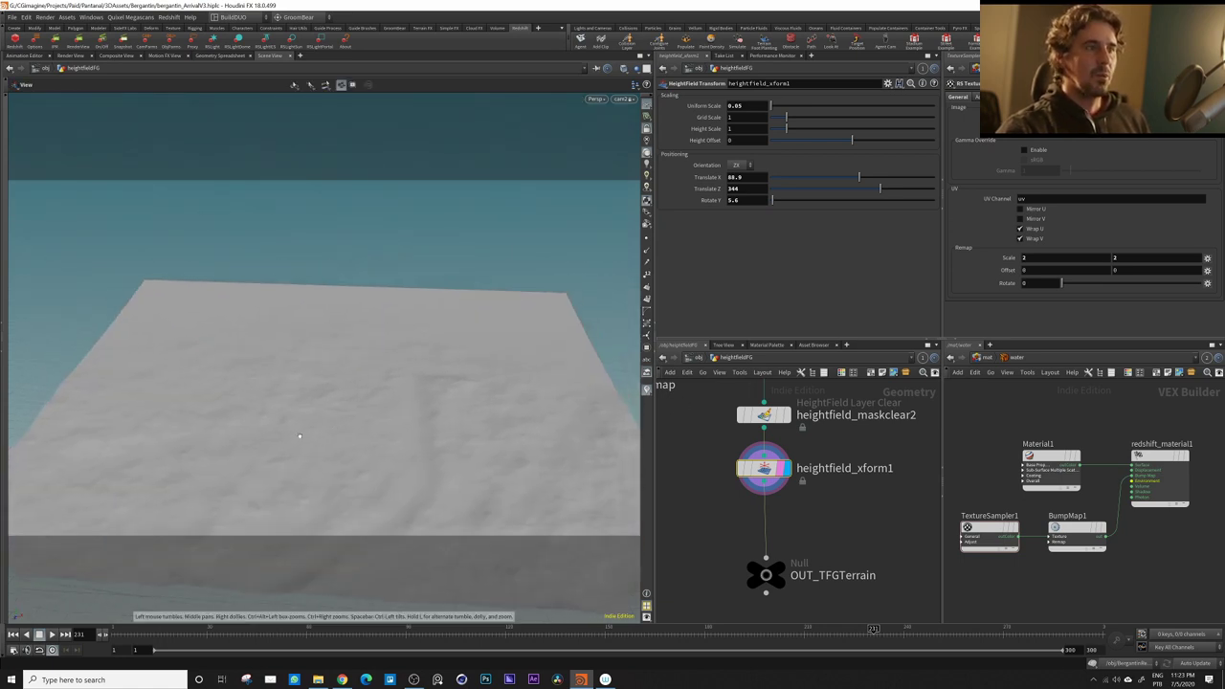
pyautogui.moveTo(459, 397); pyautogui.dragTo(293, 507)
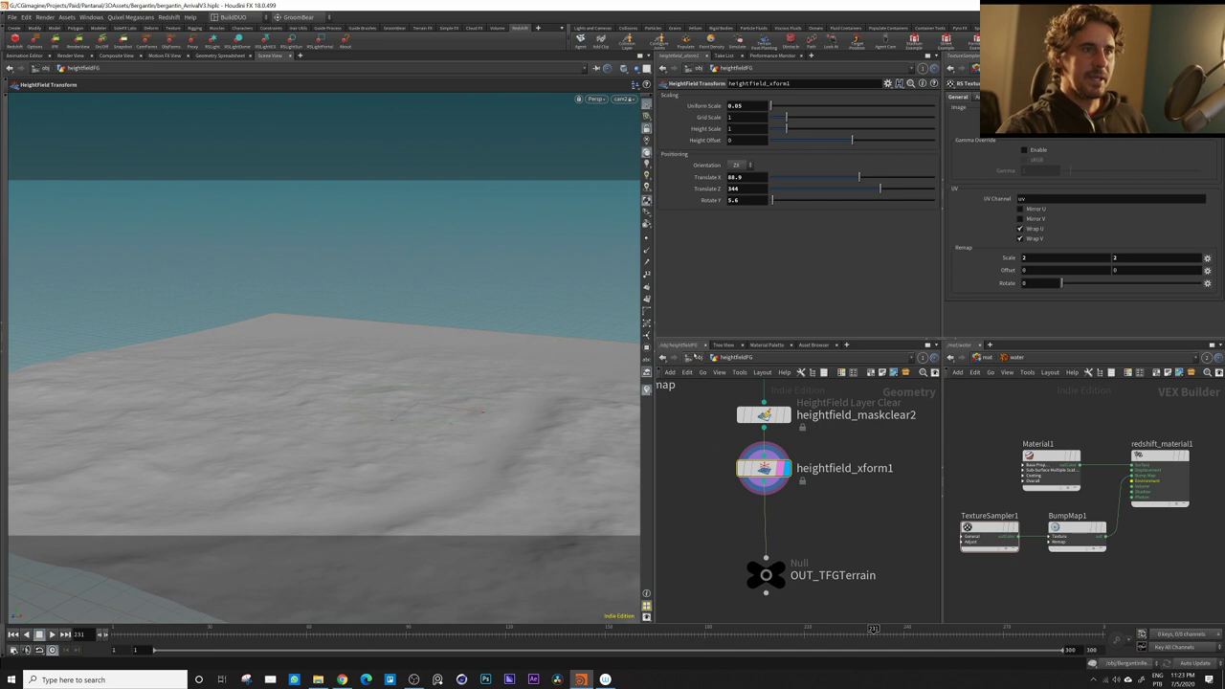
# Open the FG_Terrain object's network, display object_merge1 and review its merge of OUT_TFGTerrain from heightfieldFG
pyautogui.press('u')
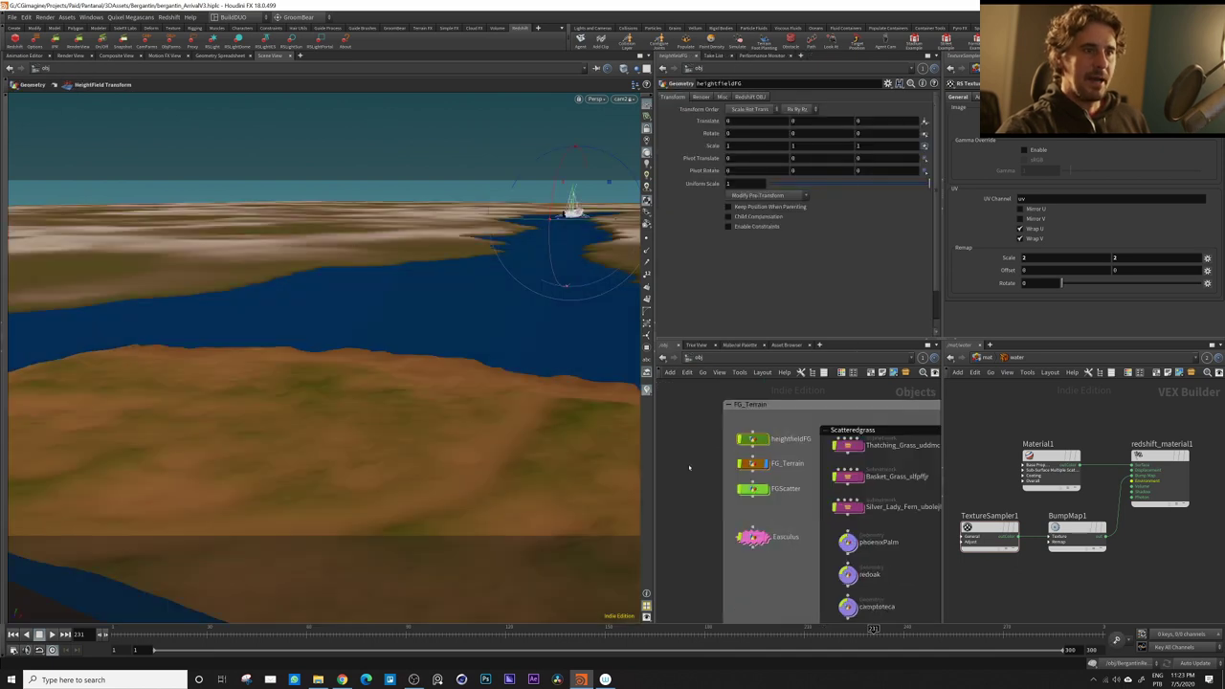
pyautogui.doubleClick(753, 463)
pyautogui.moveTo(777, 449); pyautogui.dragTo(770, 505, button='middle')
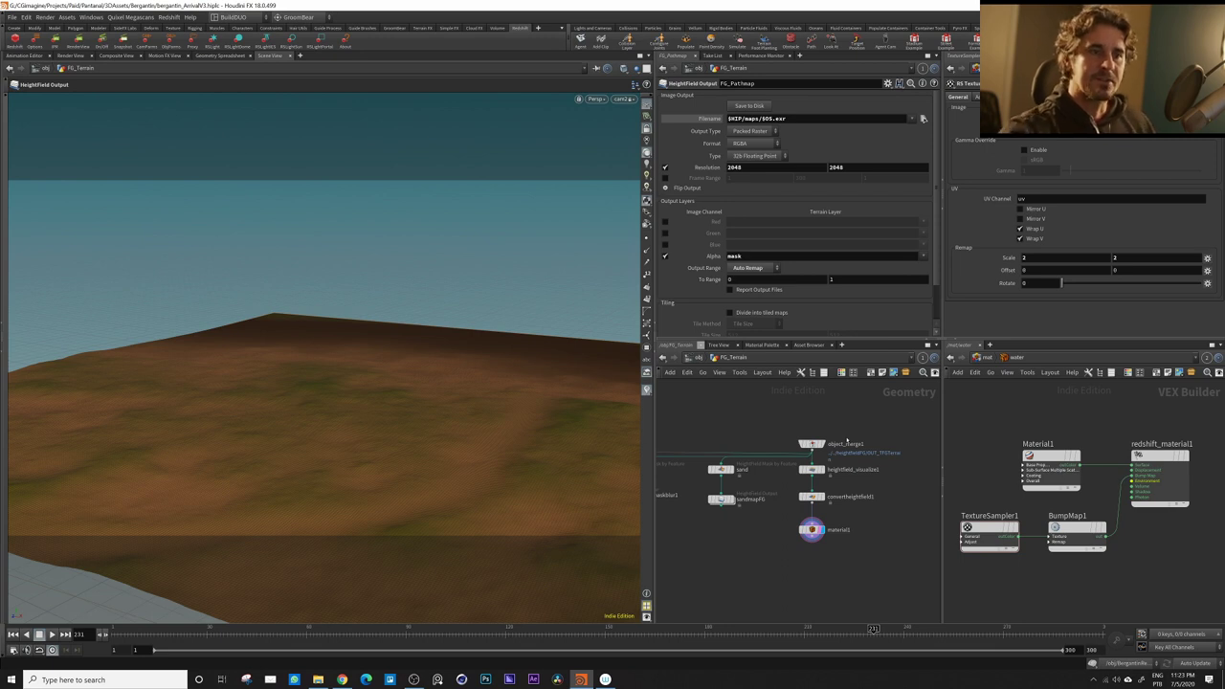
pyautogui.click(825, 434)
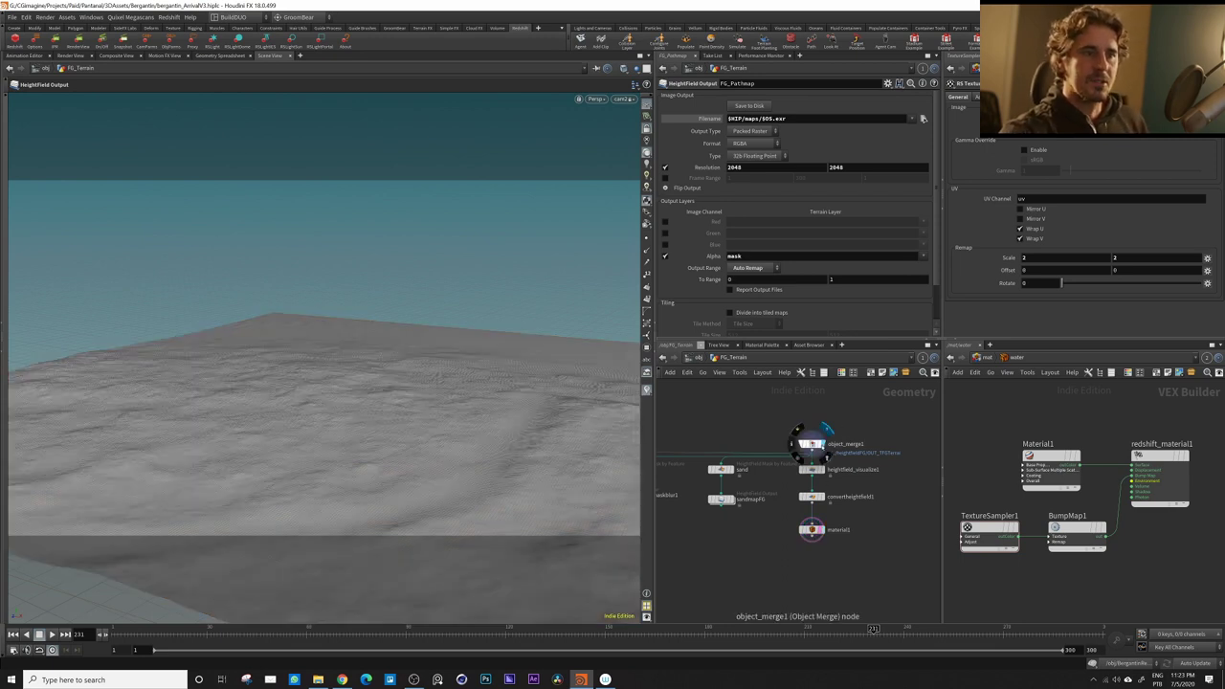
pyautogui.click(814, 444)
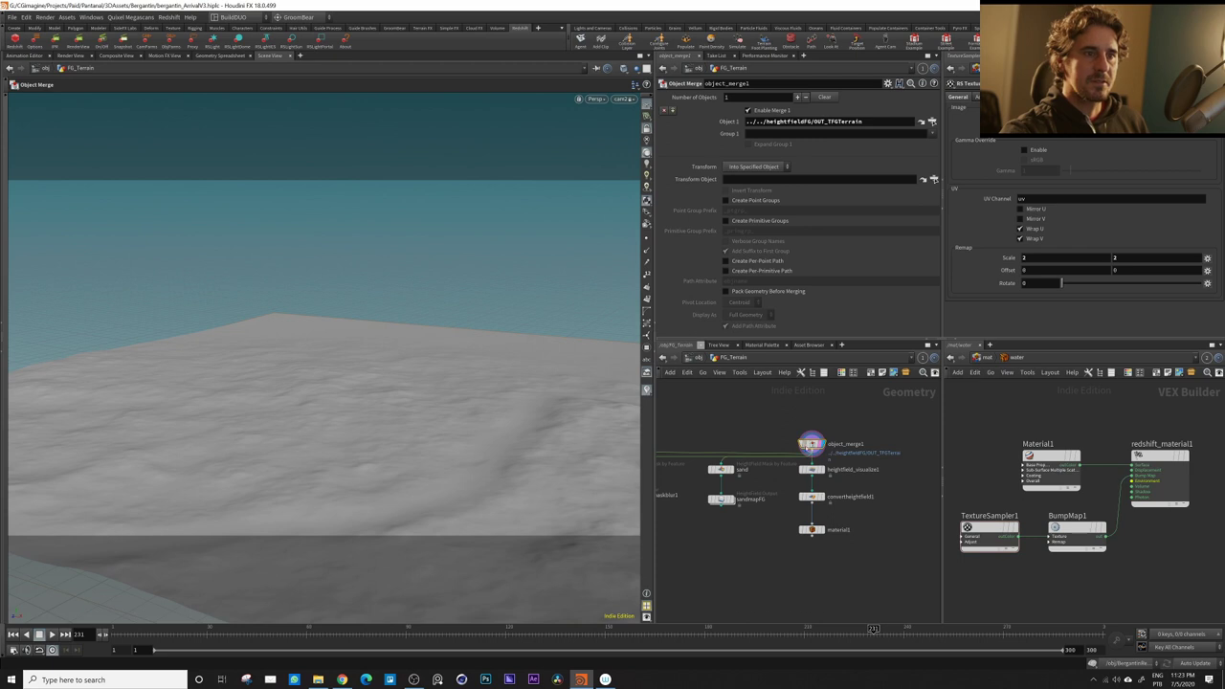
pyautogui.middleClick(810, 445)
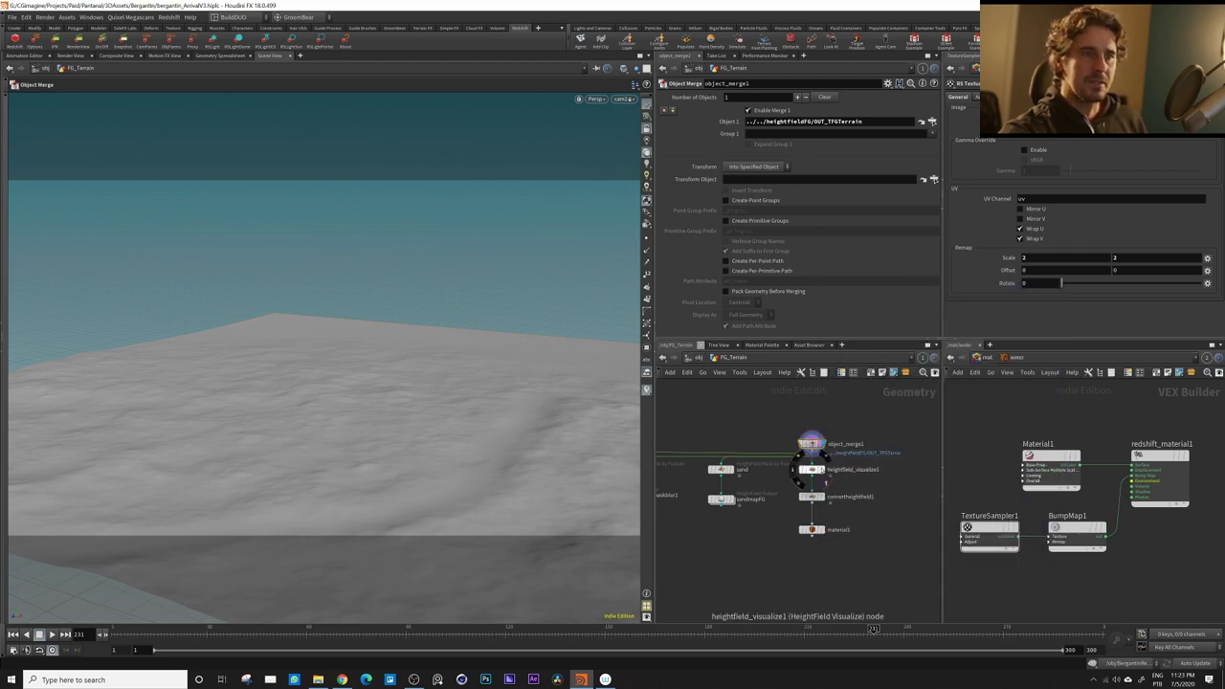
# Display heightfield_visualize1 and convertheightfield1 in order, and review the height ramp and the Bake Point Colors setting
pyautogui.click(820, 469)
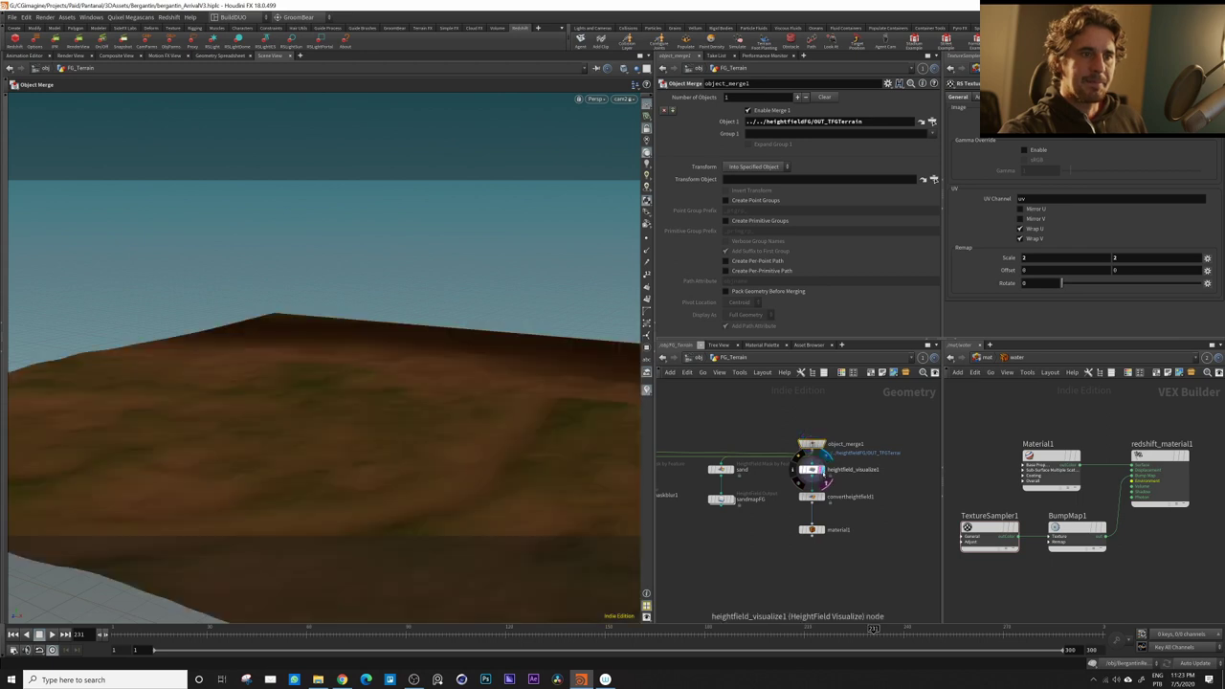
pyautogui.click(812, 469)
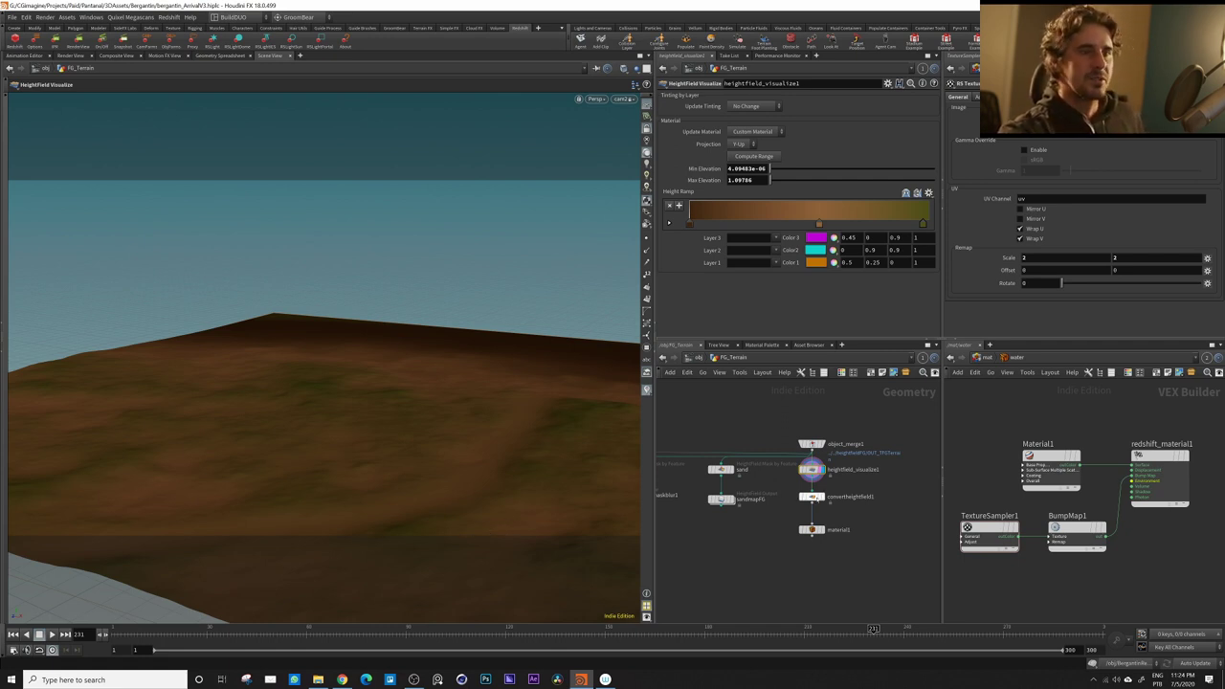
pyautogui.click(823, 486)
pyautogui.click(812, 496)
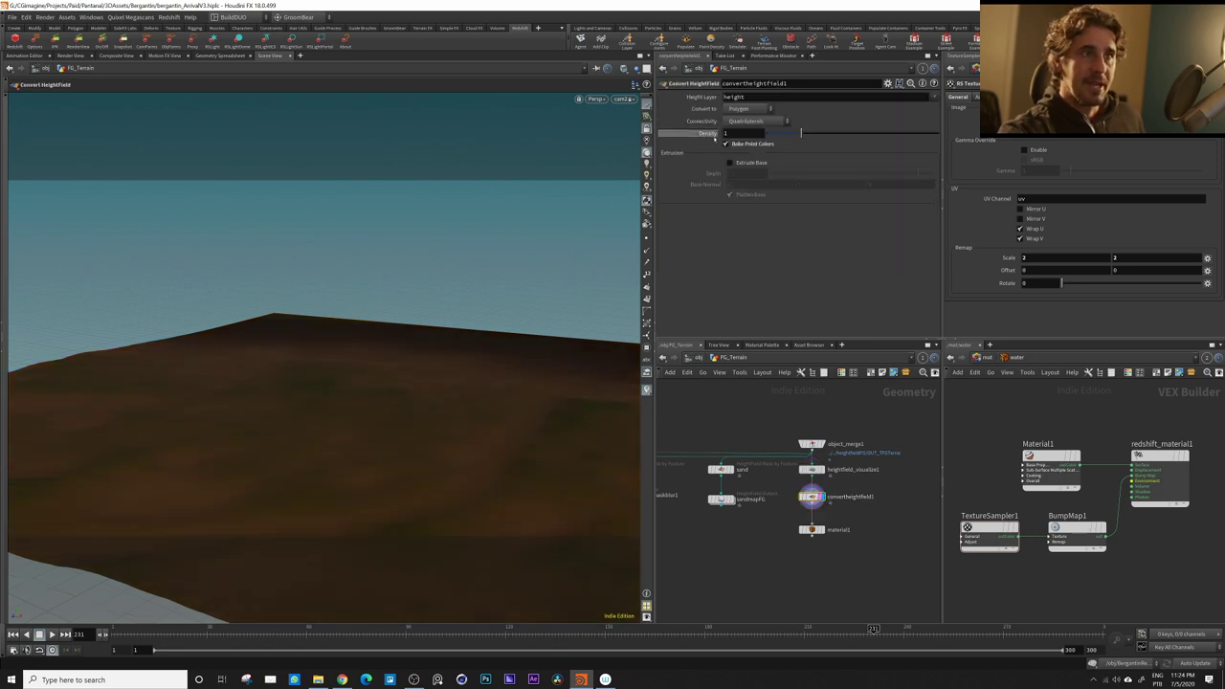
pyautogui.moveTo(733, 147)
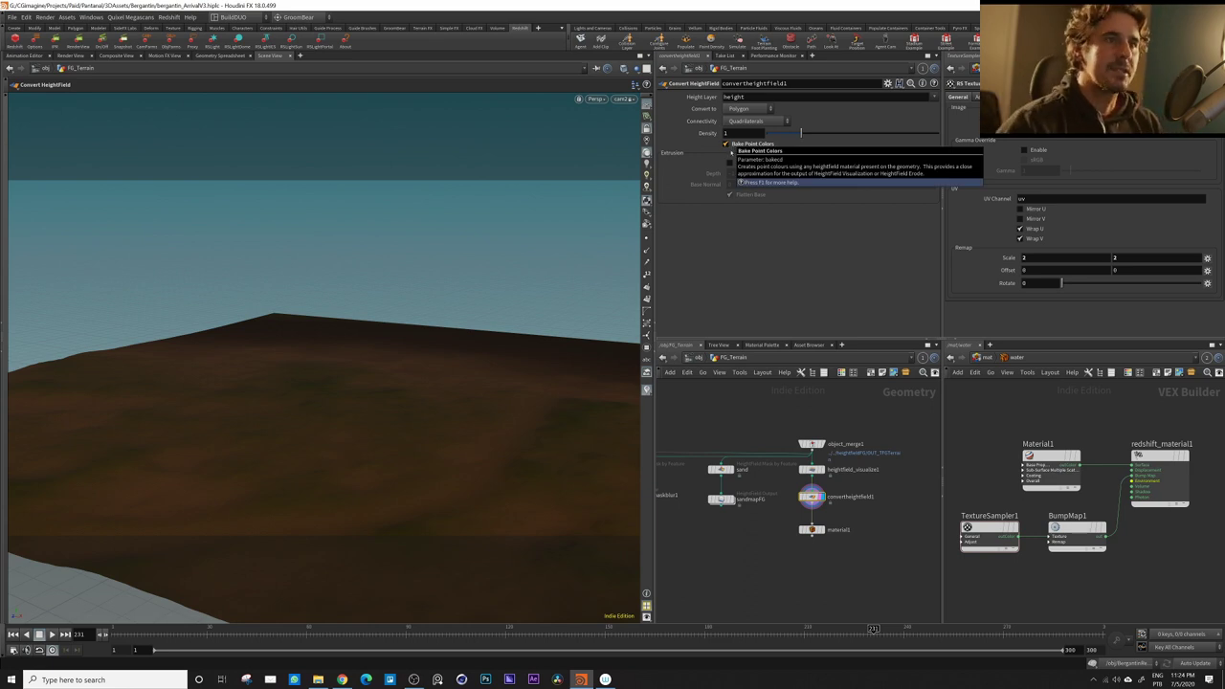
pyautogui.click(812, 470)
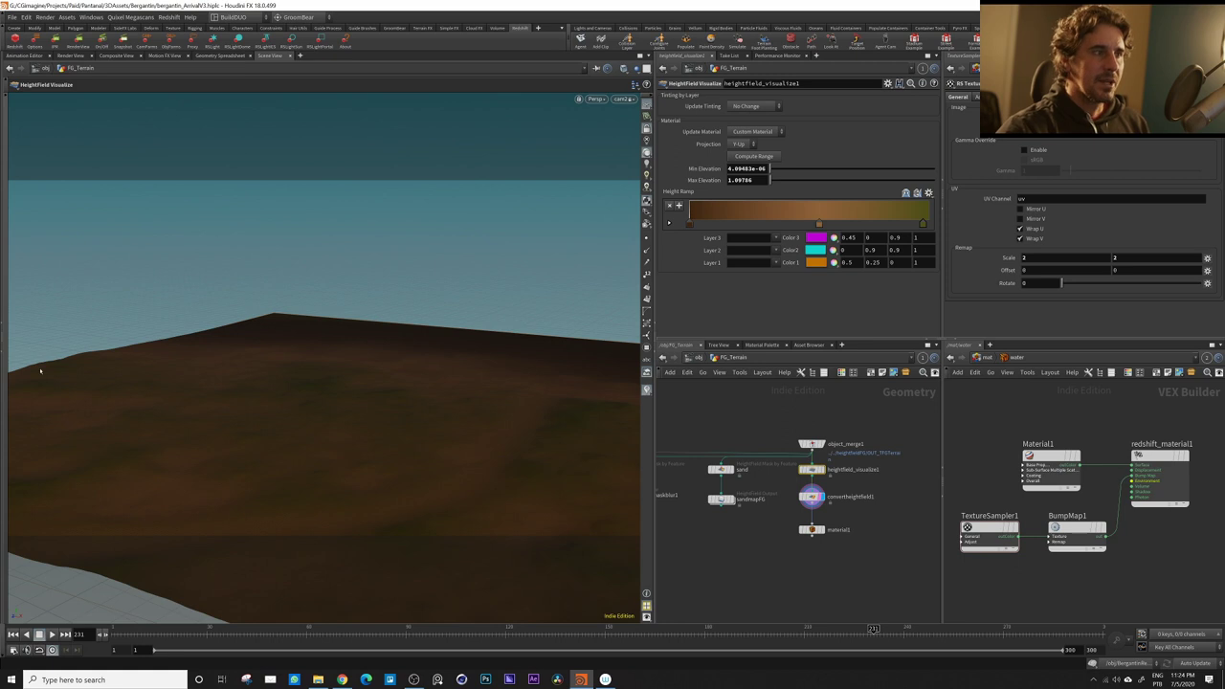
pyautogui.click(812, 497)
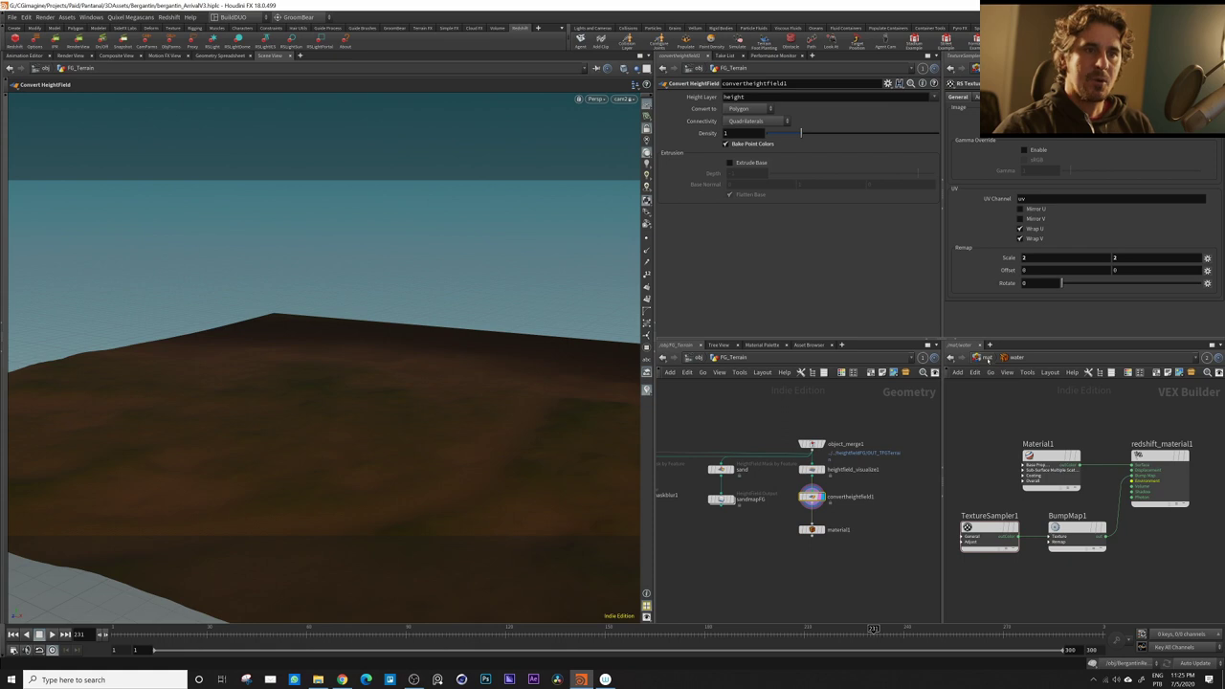
# Open the FG_Terrain material's network and move ParticleAttributeLookup1 away from the neighbouring nodes
pyautogui.click(986, 357)
pyautogui.doubleClick(1043, 506)
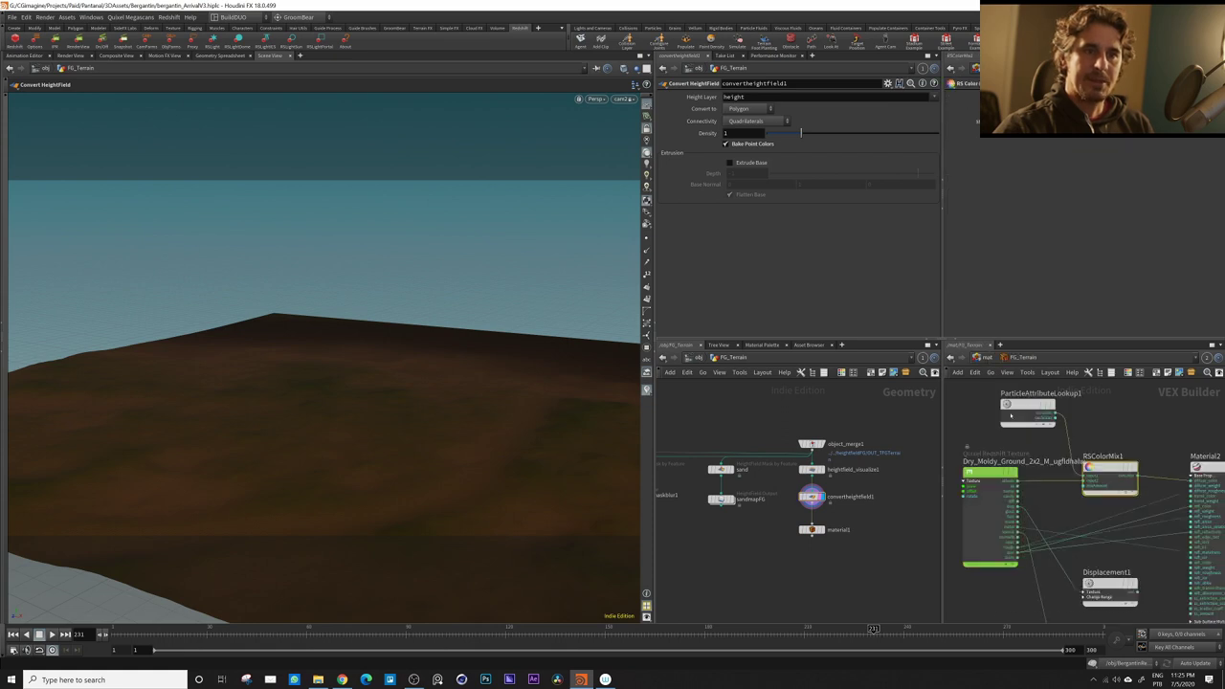
pyautogui.moveTo(1009, 414); pyautogui.dragTo(984, 421)
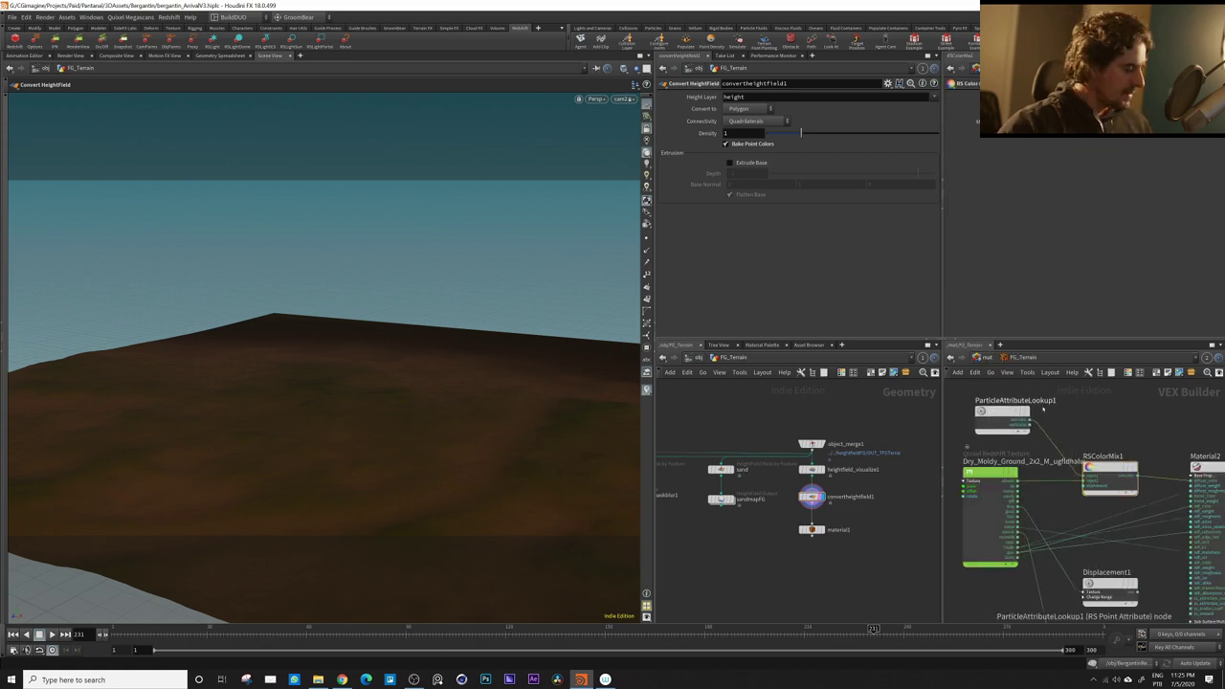
# Add a second RS Point Attribute node beside ParticleAttributeLookup1 and delete it
pyautogui.press('Tab')
pyautogui.write('rspoi')
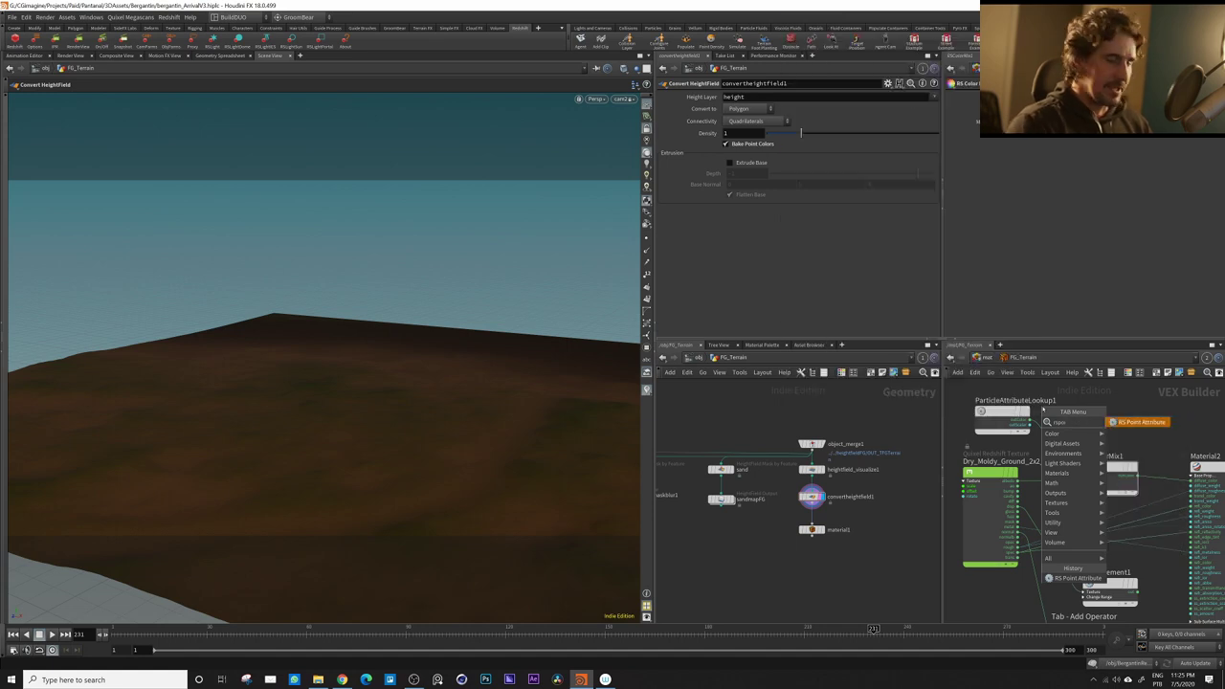
pyautogui.press('Return')
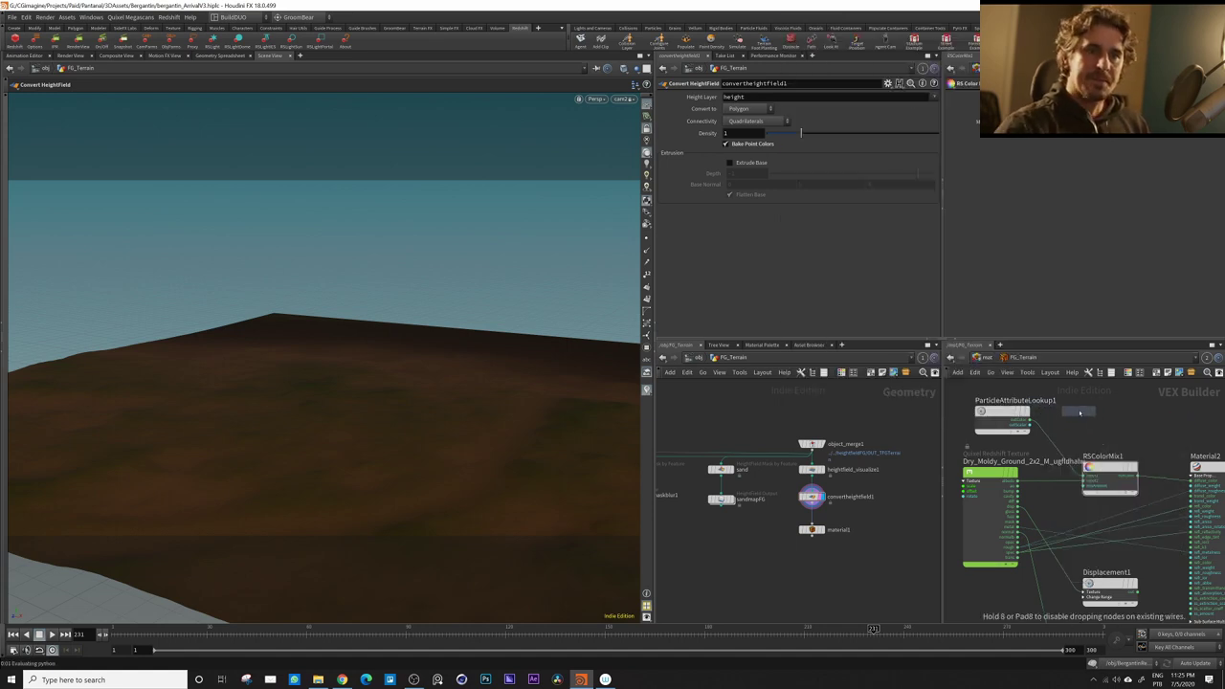
pyautogui.click(1080, 412)
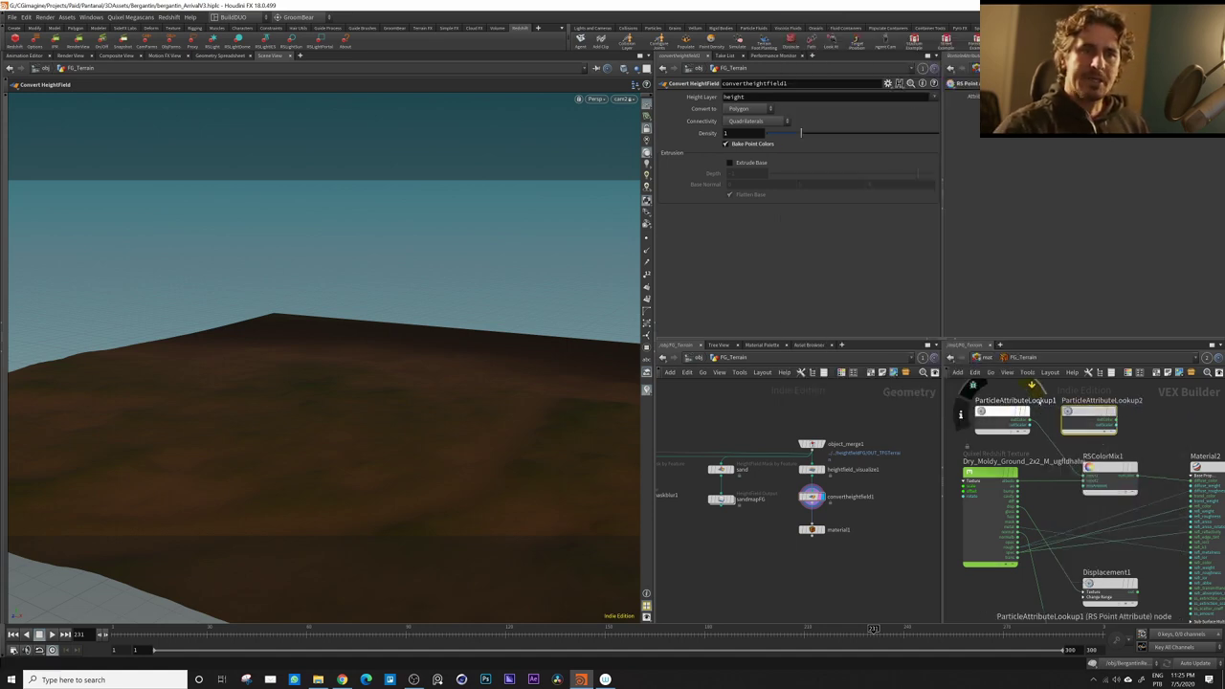
pyautogui.moveTo(1091, 414)
pyautogui.mouseDown()
pyautogui.moveTo(1106, 413)
pyautogui.moveTo(1094, 398)
pyautogui.mouseUp()
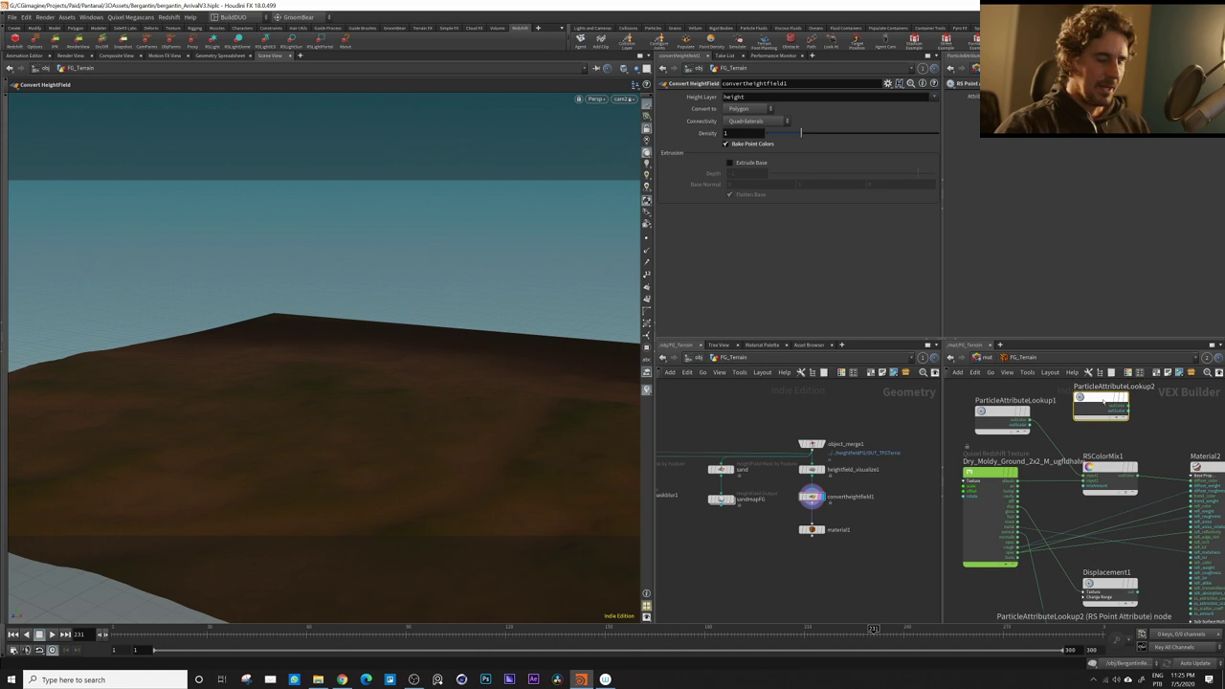
pyautogui.press('Delete')
# Check convertheightfield1's point attributes, and trace the ParticleAttributeLookup1 connection into RSColorMix1
pyautogui.click(1002, 411)
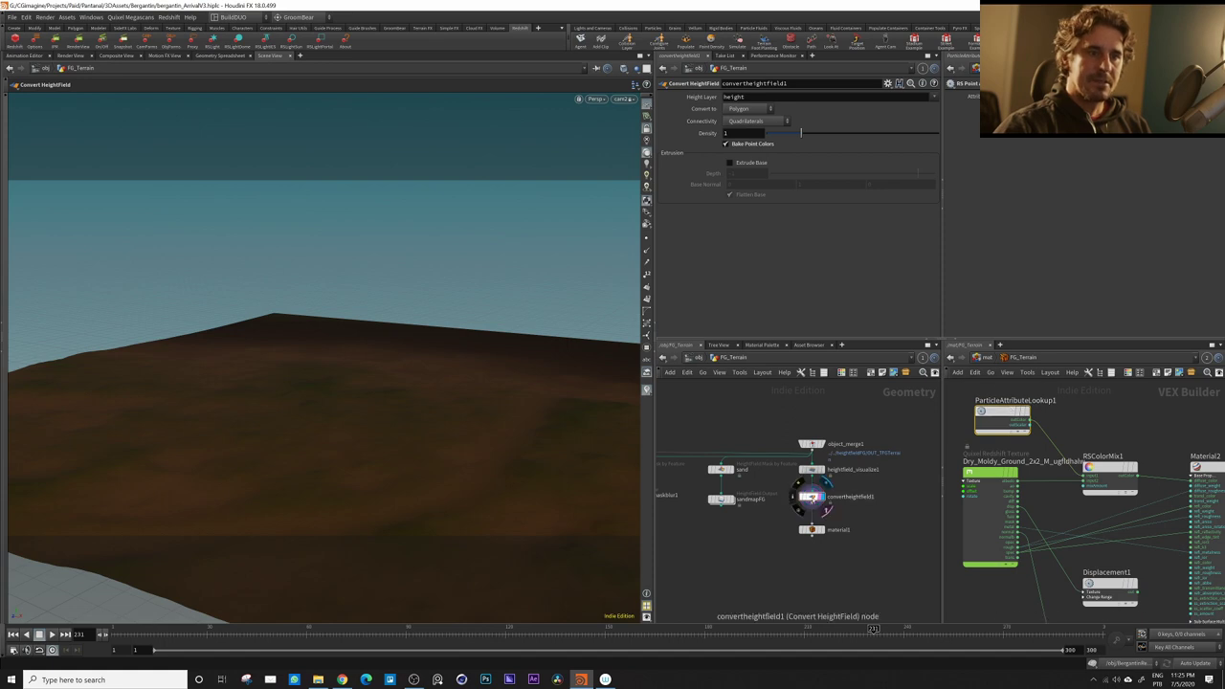
pyautogui.middleClick(812, 497)
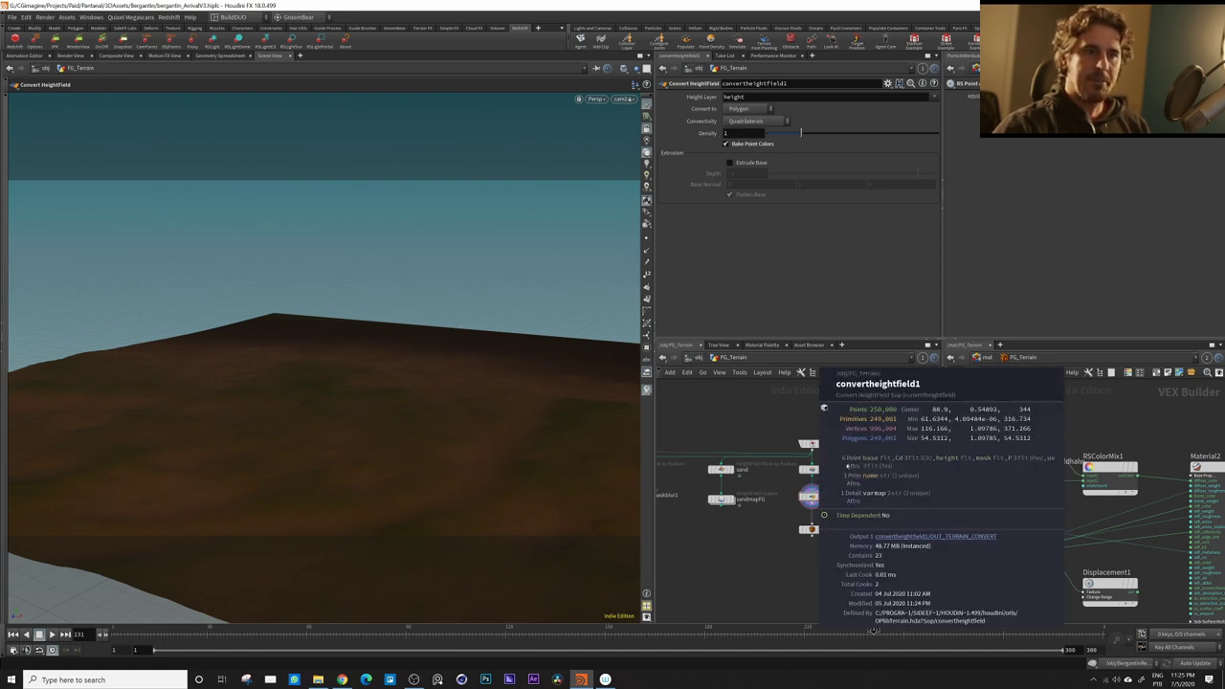
pyautogui.moveTo(1000, 412); pyautogui.dragTo(995, 401)
pyautogui.click(1107, 468)
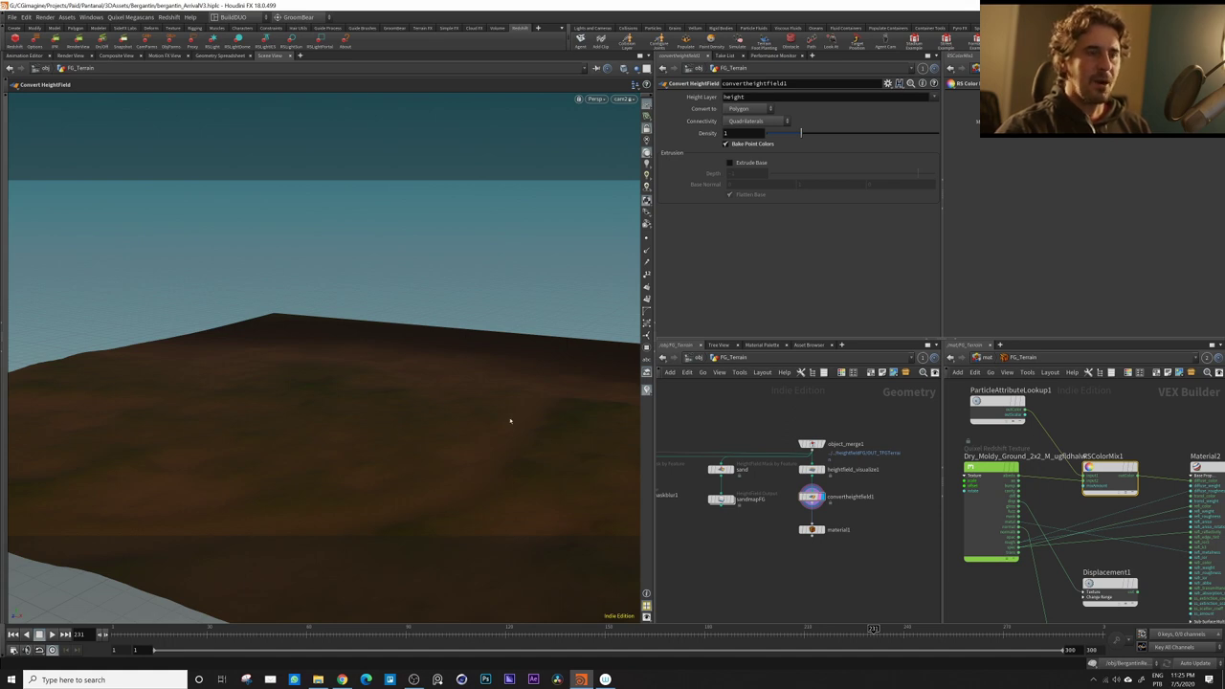
# Open the BG_Terrain material's network and examine how its two ground materials are blended
pyautogui.click(984, 357)
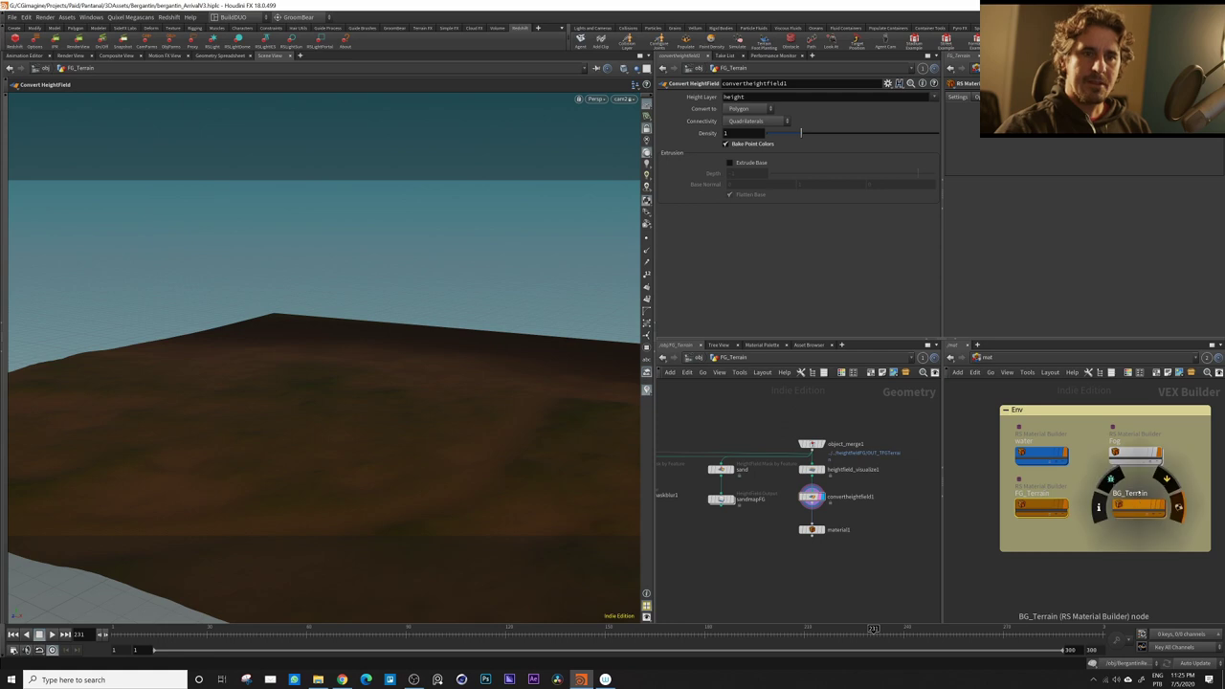
pyautogui.doubleClick(1135, 504)
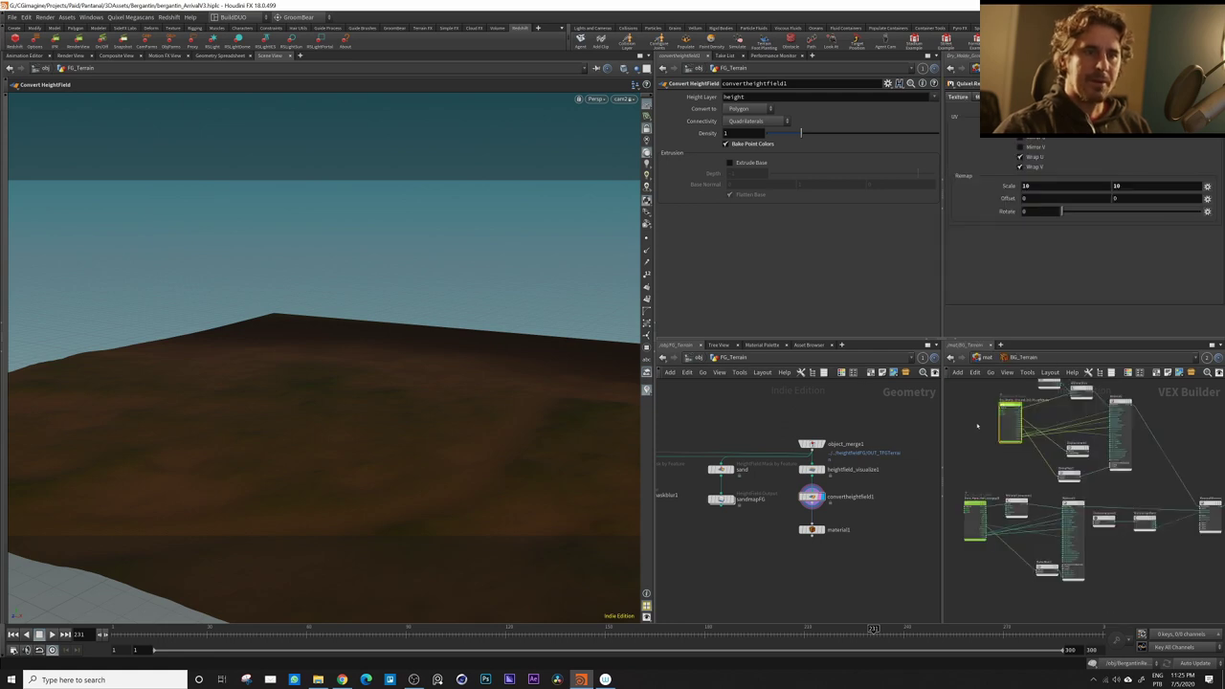
pyautogui.scroll(-3, 986, 421)
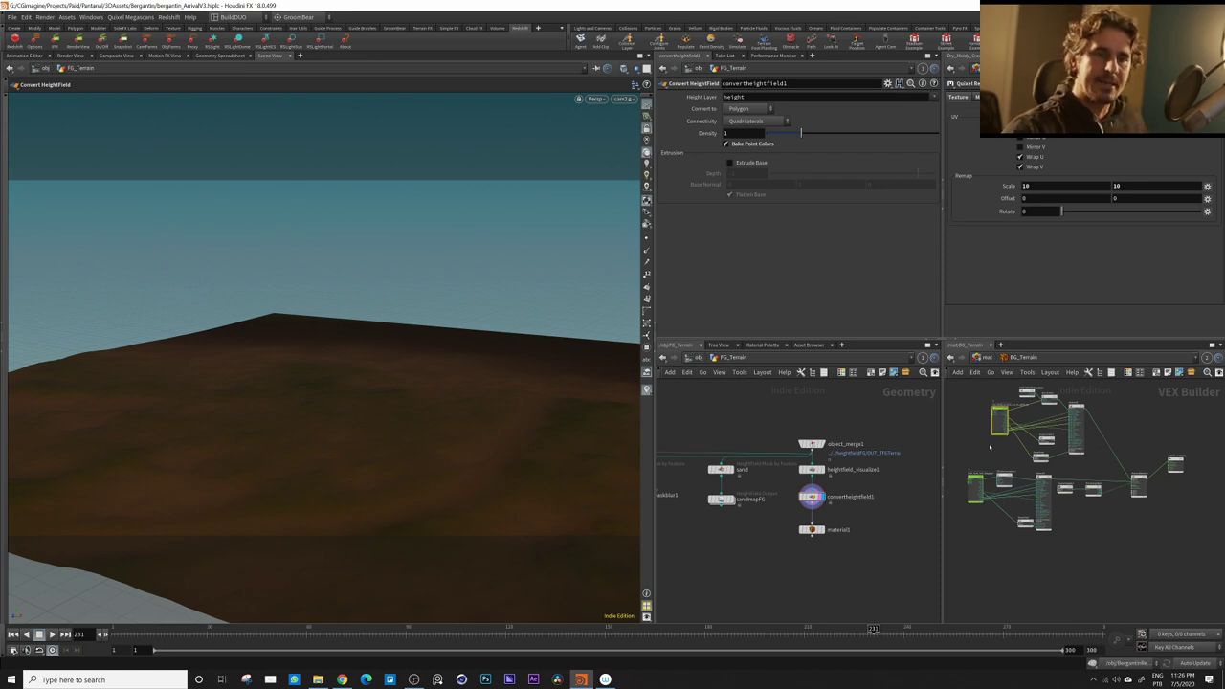
pyautogui.scroll(4, 989, 455)
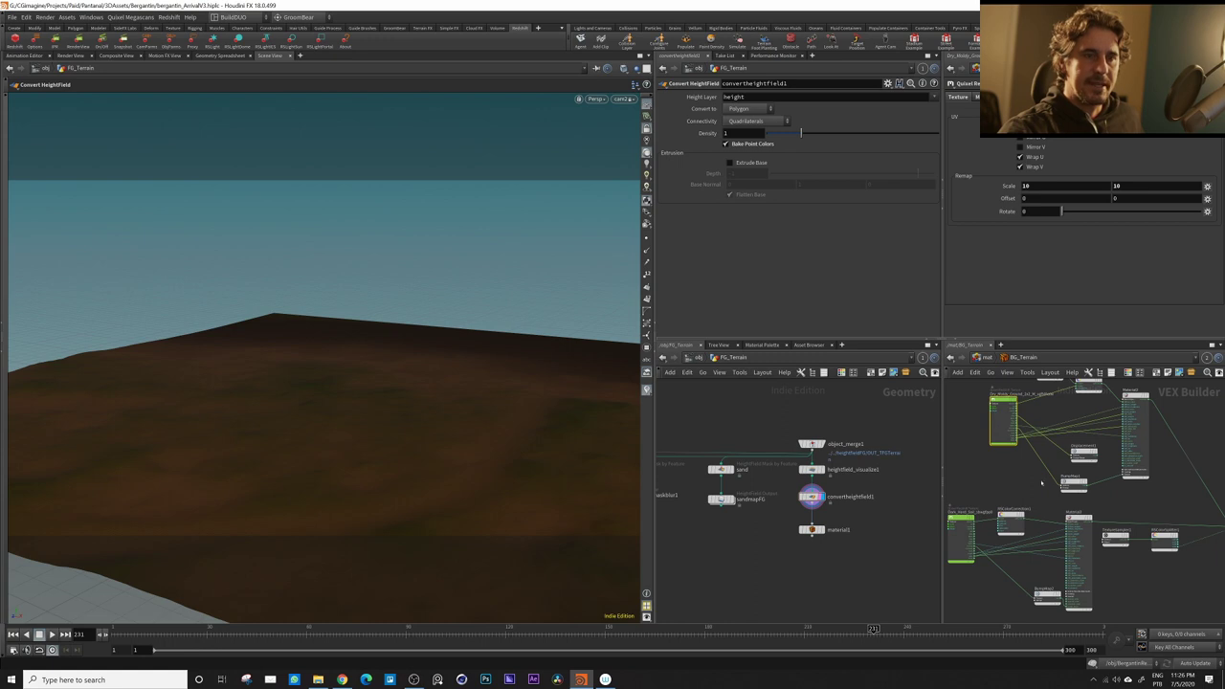
# Return to the object level and hide the FG_Terrain object in the viewport
pyautogui.click(698, 360)
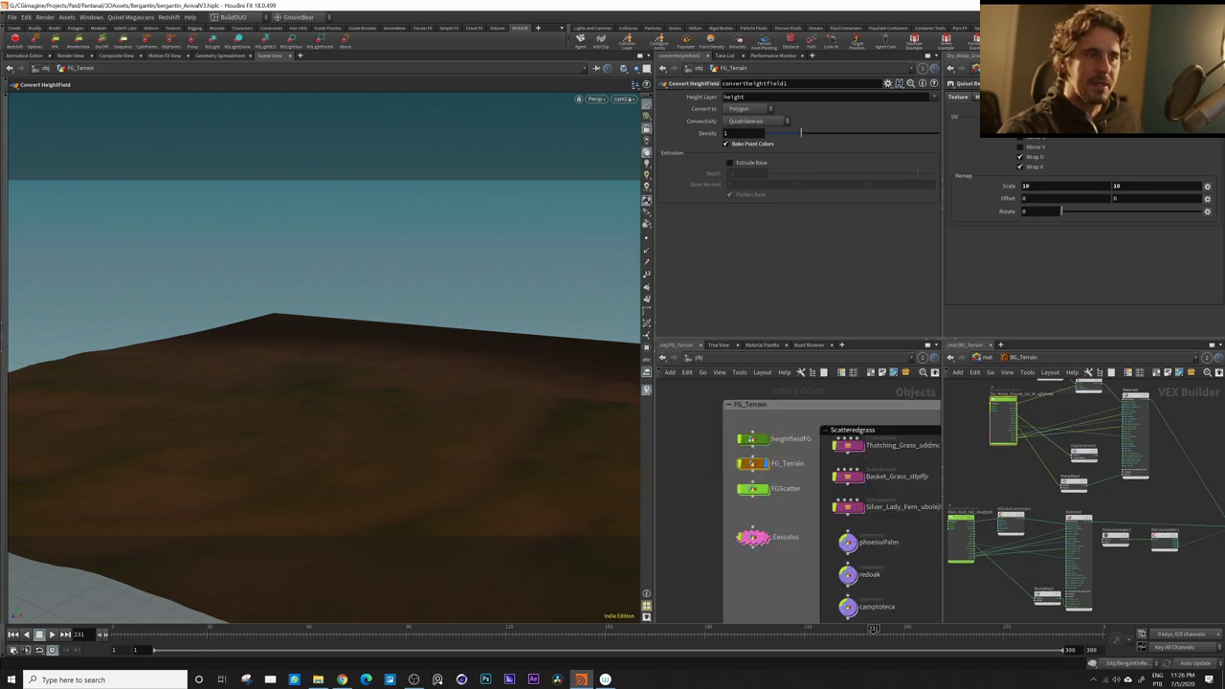
pyautogui.click(787, 465)
pyautogui.click(767, 464)
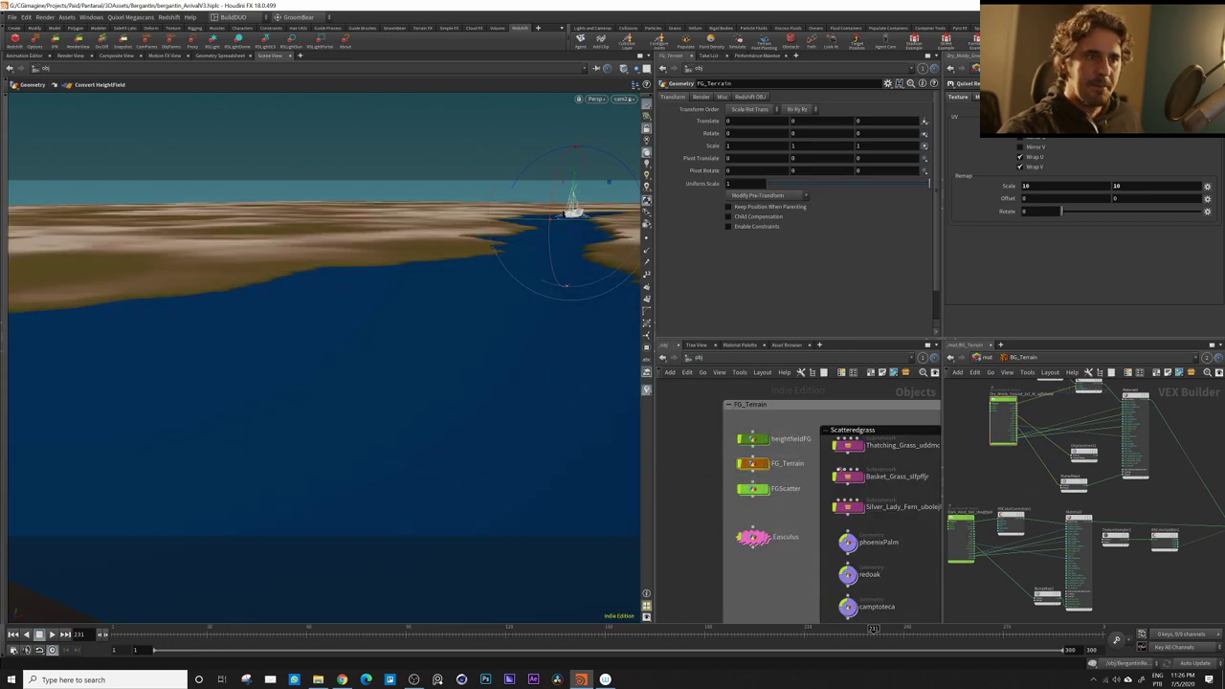
# Select the BG_terrain object and examine its extent around the river from an elevated view
pyautogui.moveTo(900, 471); pyautogui.dragTo(803, 465, button='middle')
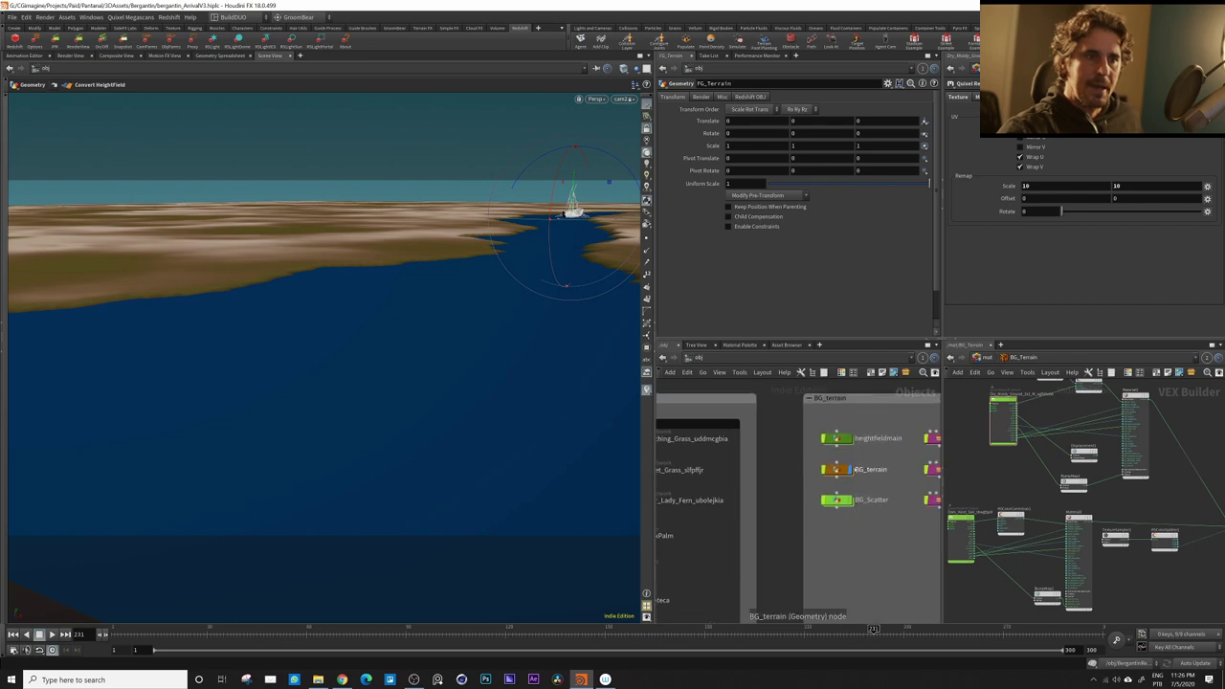
pyautogui.click(842, 469)
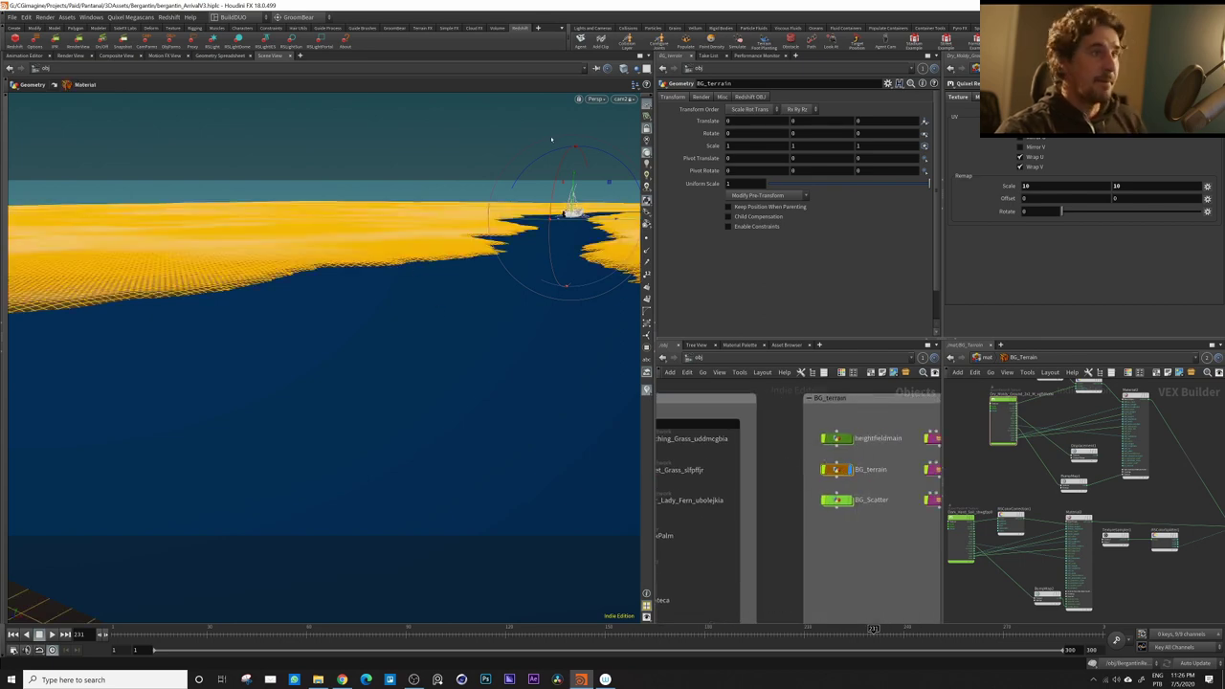
pyautogui.keyDown('alt'); pyautogui.moveTo(382, 250); pyautogui.dragTo(197, 274); pyautogui.keyUp('alt')
pyautogui.keyDown('alt'); pyautogui.moveTo(197, 274); pyautogui.dragTo(316, 239, button='right'); pyautogui.keyUp('alt')
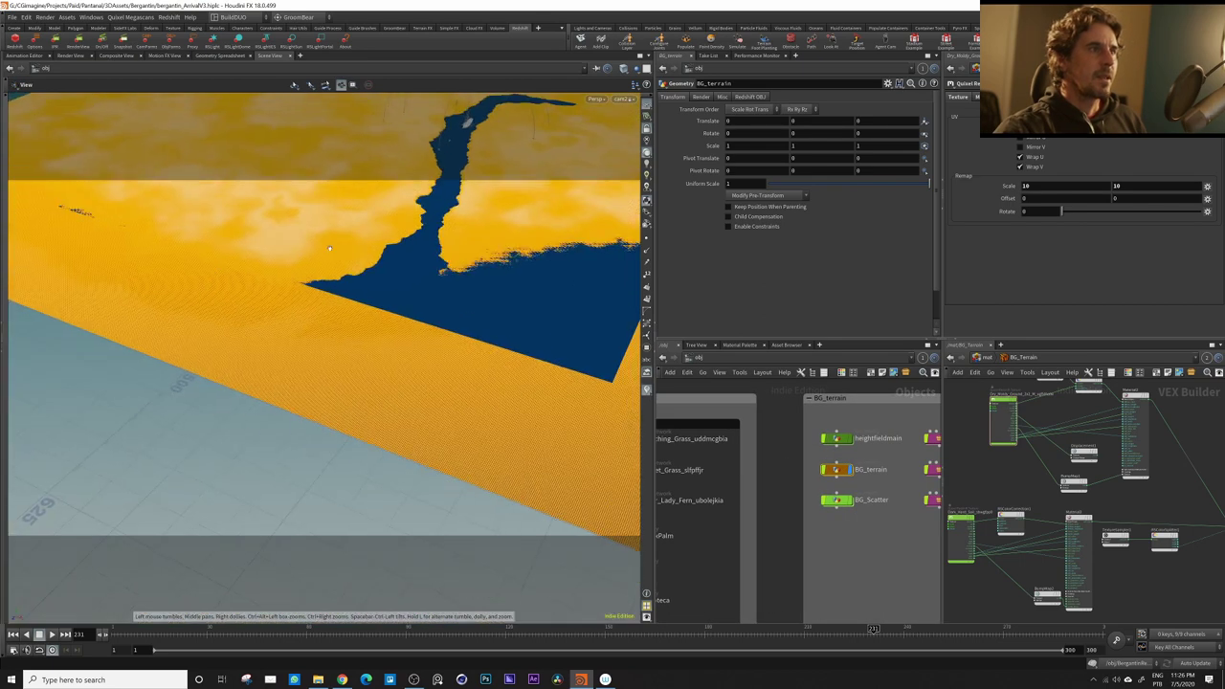
pyautogui.keyDown('alt'); pyautogui.moveTo(497, 206); pyautogui.dragTo(434, 337, button='middle'); pyautogui.keyUp('alt')
pyautogui.keyDown('alt'); pyautogui.moveTo(433, 337); pyautogui.dragTo(434, 299); pyautogui.keyUp('alt')
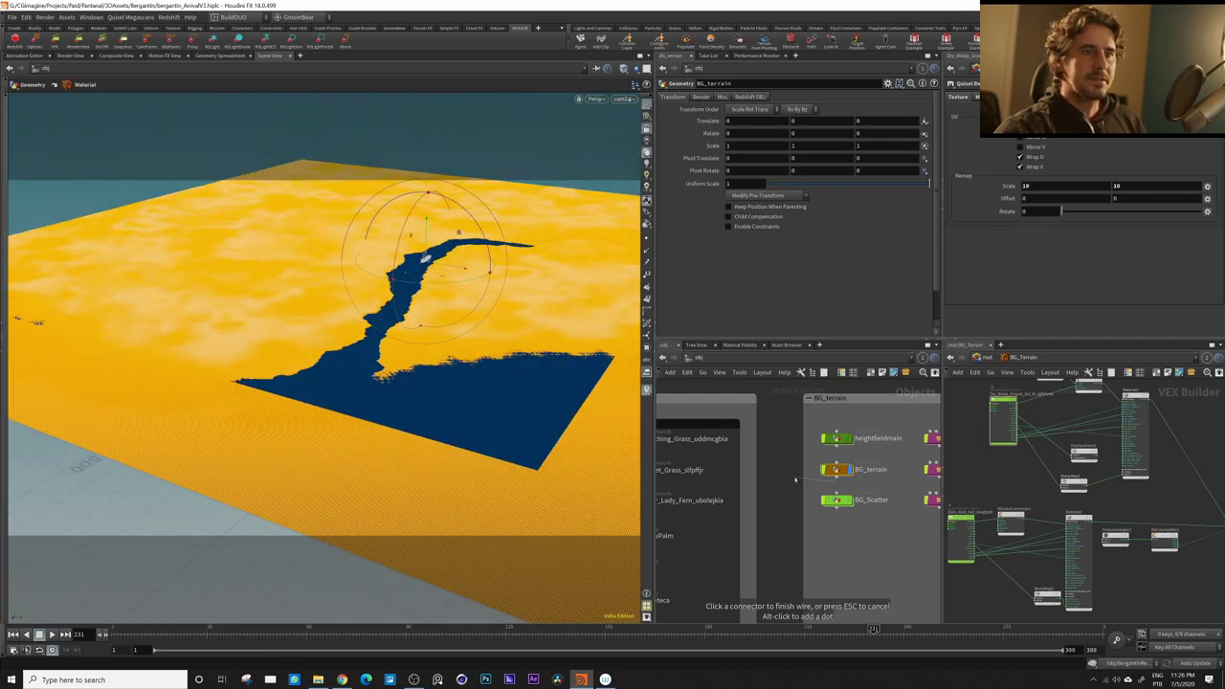
pyautogui.click(788, 484)
pyautogui.keyDown('alt'); pyautogui.moveTo(427, 322); pyautogui.dragTo(391, 352); pyautogui.keyUp('alt')
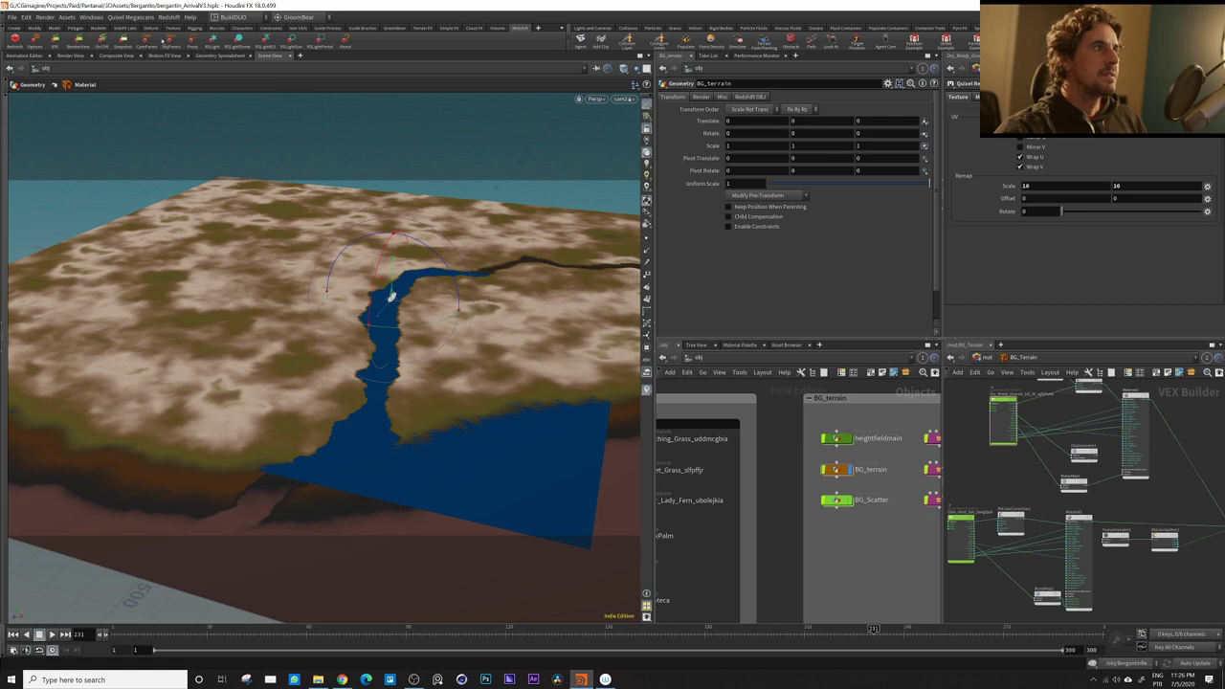
# Open an enlarged Redshift Render View of the scene and set its view transfer to Rec.709 (ACES)
pyautogui.click(79, 41)
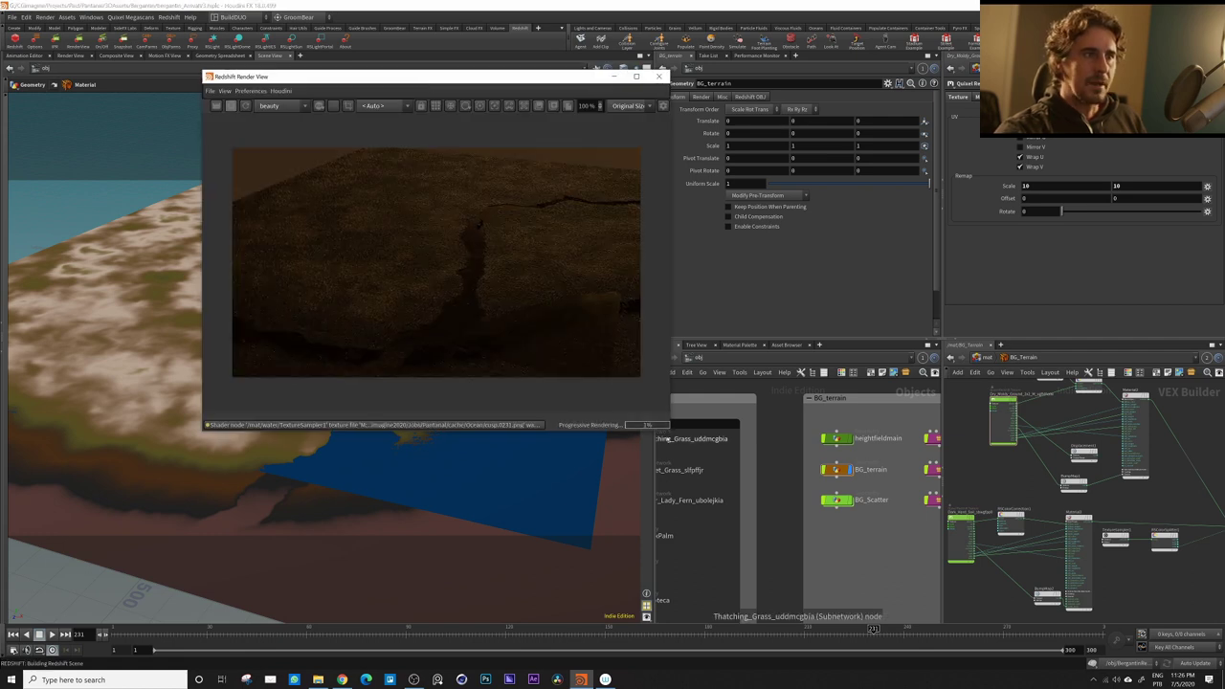
pyautogui.moveTo(668, 431); pyautogui.dragTo(773, 500)
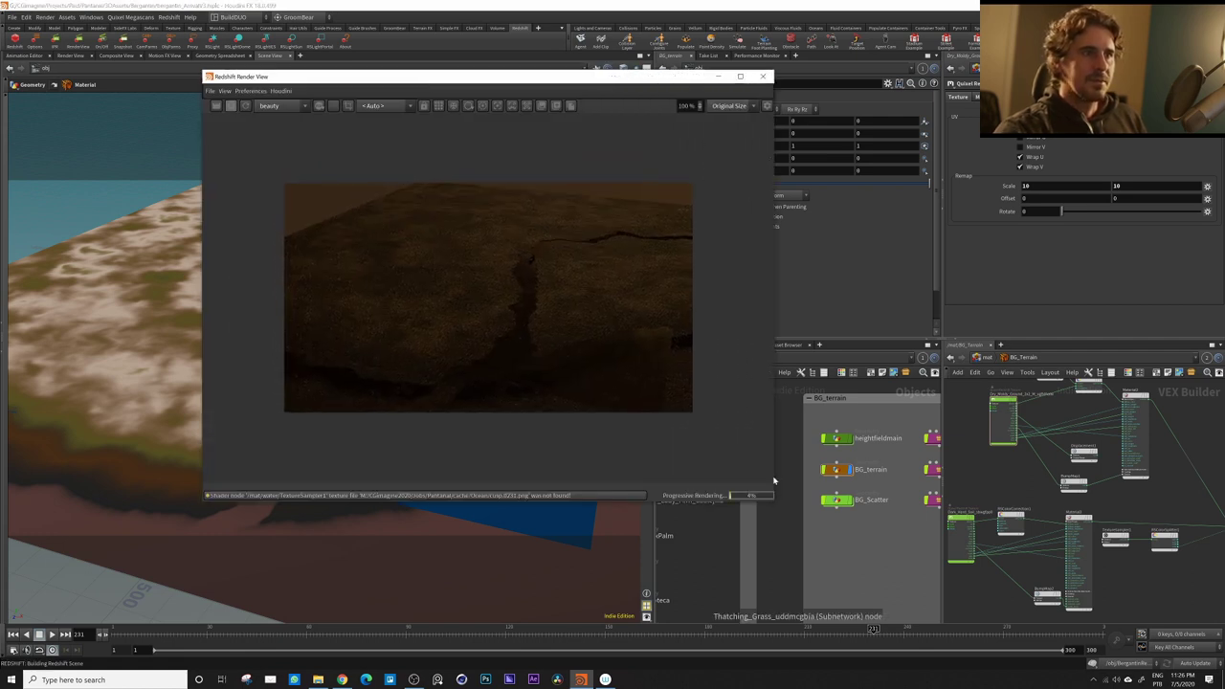
pyautogui.click(765, 106)
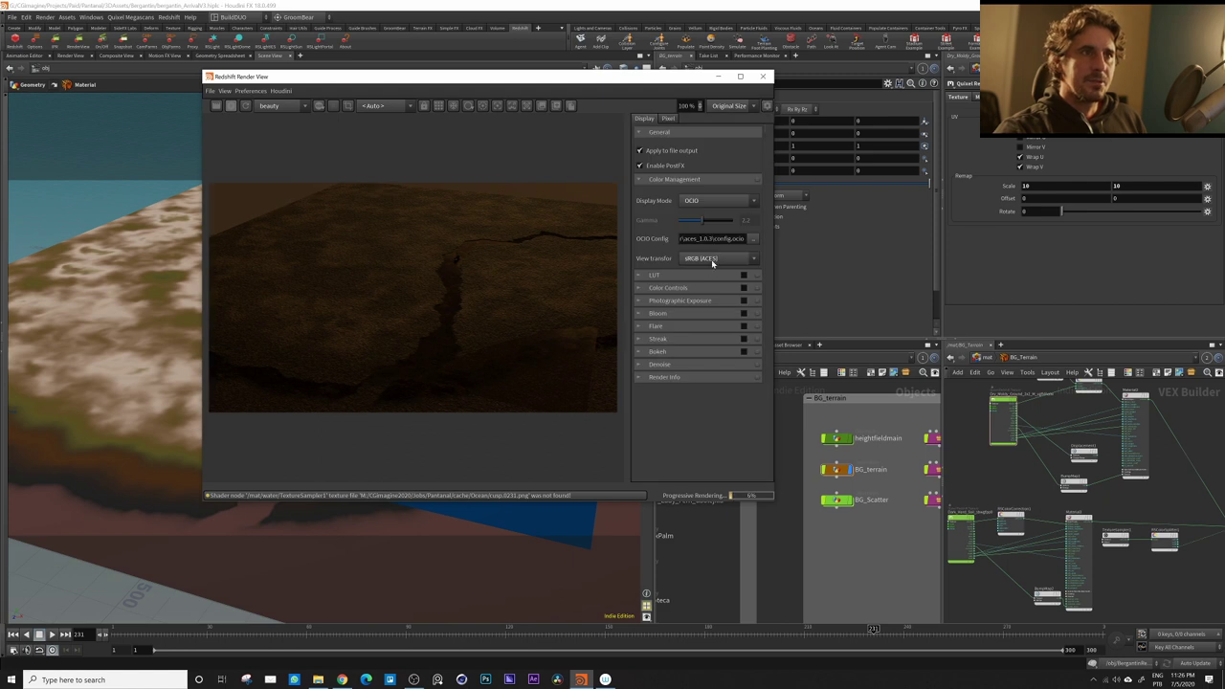
pyautogui.click(712, 261)
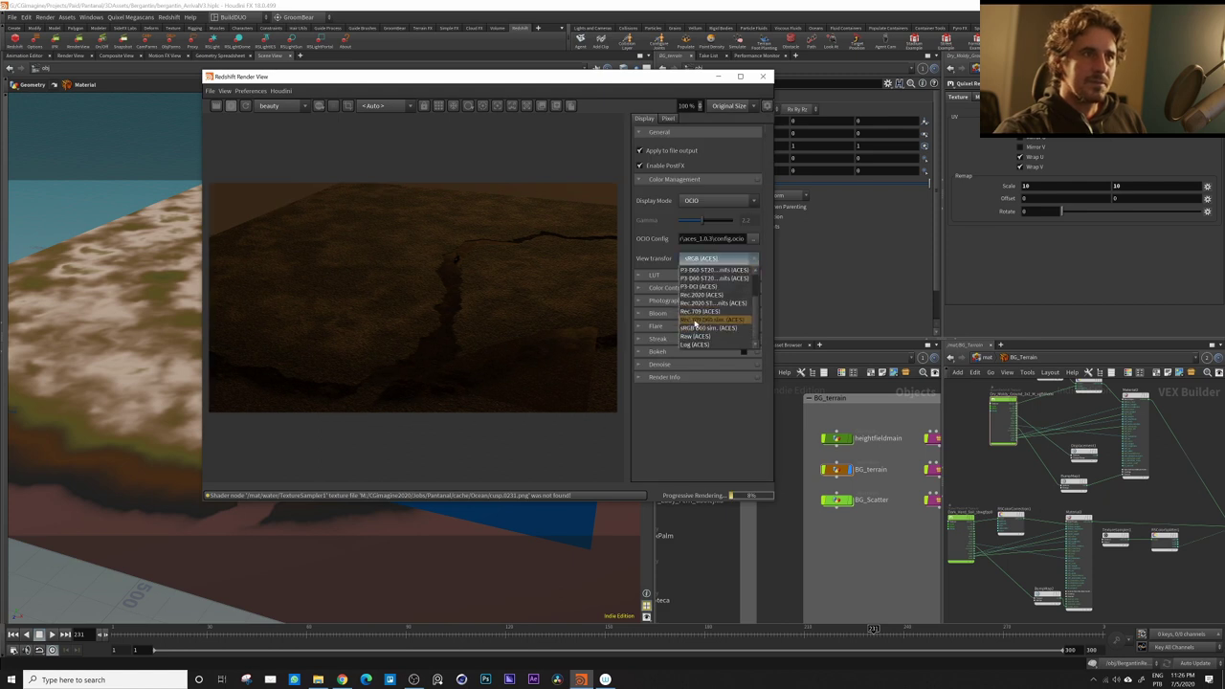
pyautogui.click(697, 311)
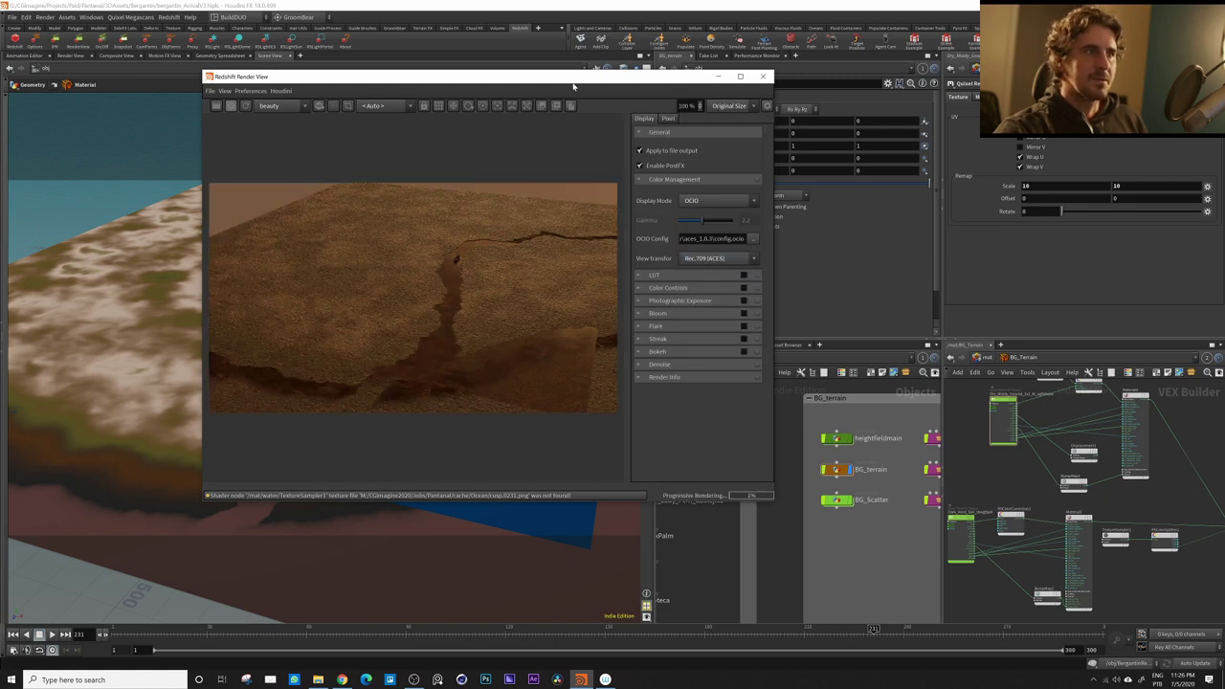
pyautogui.moveTo(574, 81); pyautogui.dragTo(699, 114)
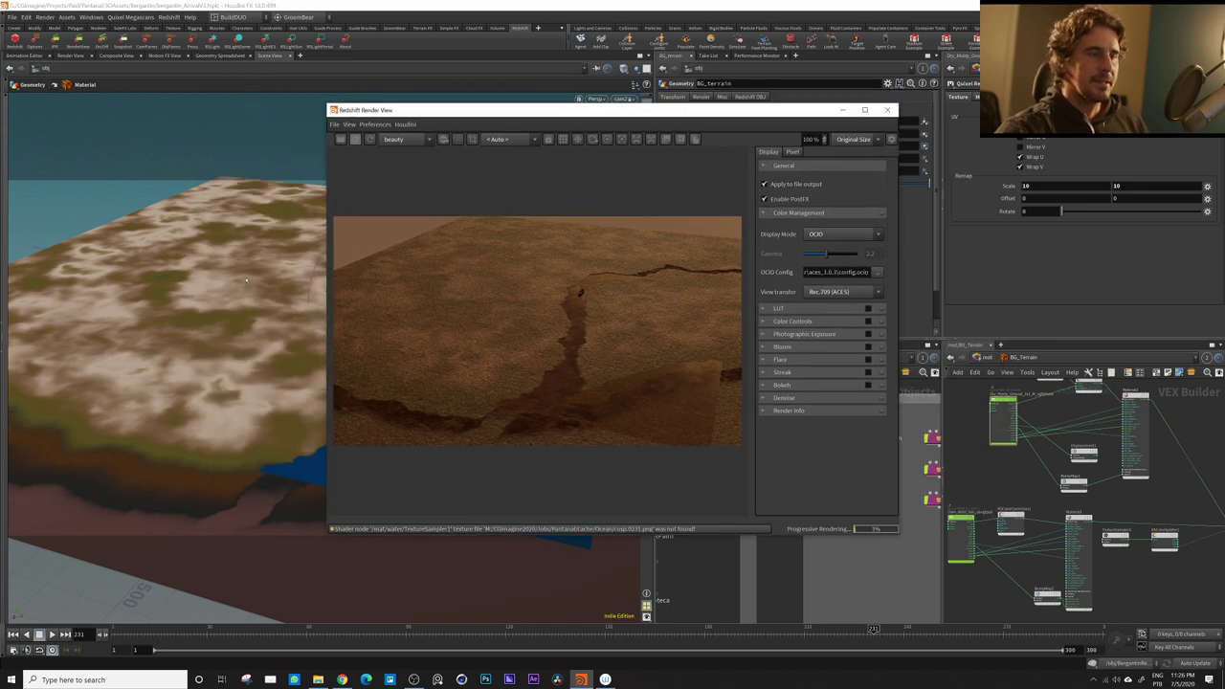
# Reframe the scene to a low view across the background terrain to check its render near the horizon
pyautogui.keyDown('alt'); pyautogui.moveTo(246, 281); pyautogui.dragTo(220, 316); pyautogui.keyUp('alt')
pyautogui.keyDown('alt'); pyautogui.moveTo(220, 316); pyautogui.dragTo(316, 321, button='right'); pyautogui.keyUp('alt')
pyautogui.keyDown('alt'); pyautogui.moveTo(250, 411); pyautogui.dragTo(239, 355); pyautogui.keyUp('alt')
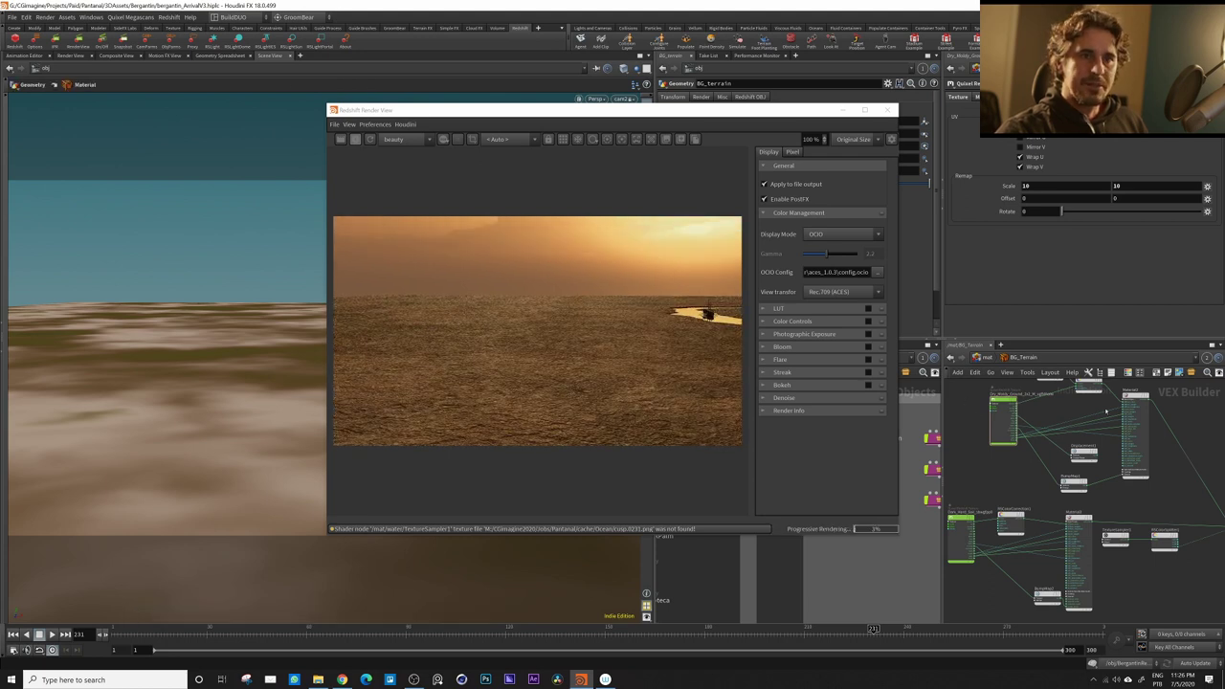
# Examine the connections around RSColorMix1 and Material2 in the BG_Terrain material network
pyautogui.moveTo(1106, 412); pyautogui.dragTo(1001, 423, button='middle')
pyautogui.moveTo(978, 418); pyautogui.dragTo(1085, 418)
pyautogui.scroll(4, 1081, 423)
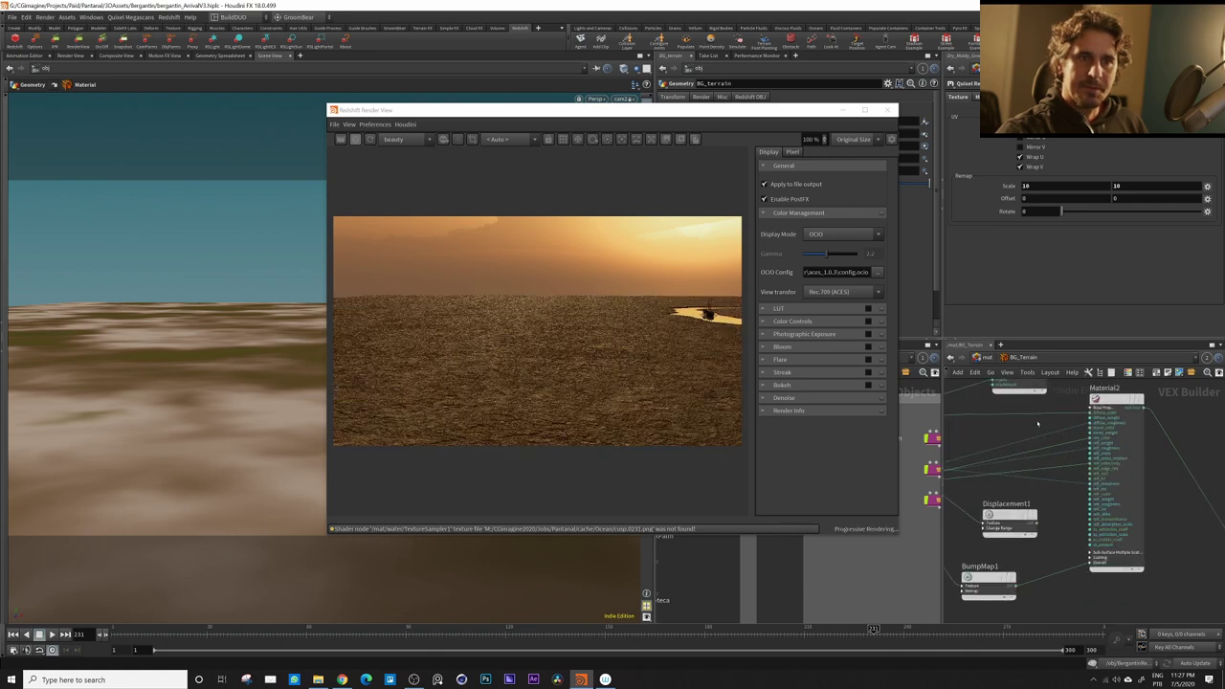
pyautogui.moveTo(1040, 424); pyautogui.dragTo(1109, 422, button='middle')
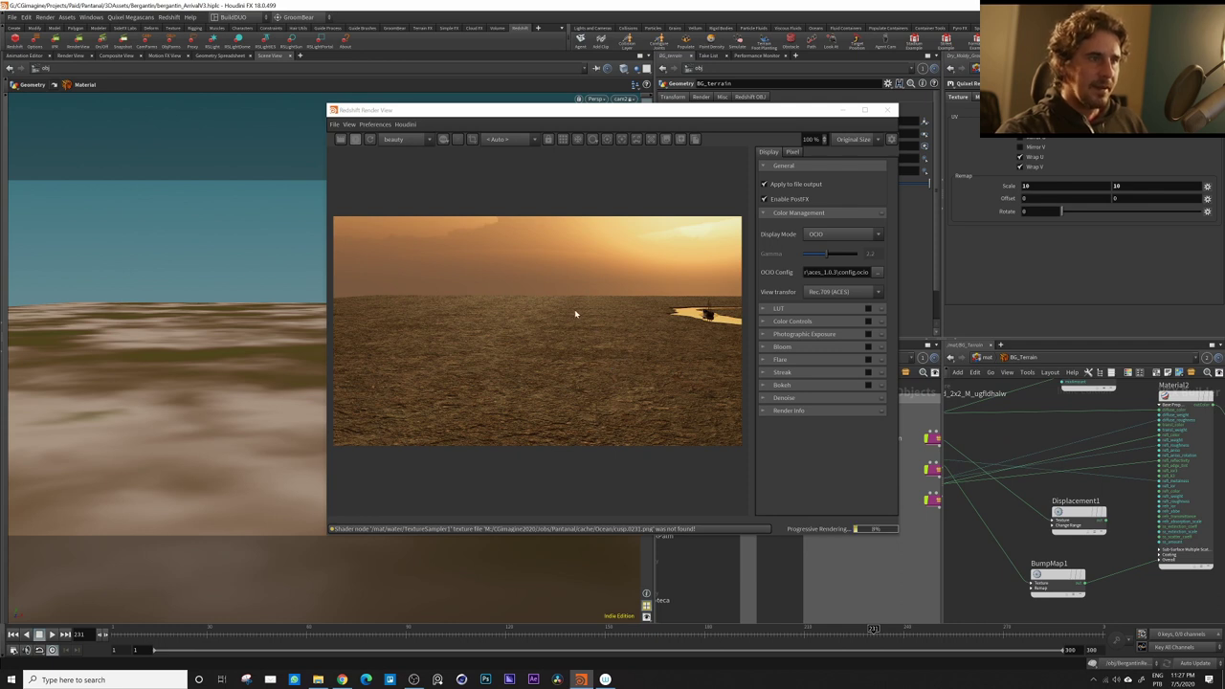
pyautogui.scroll(-4, 1001, 434)
pyautogui.moveTo(1001, 435); pyautogui.dragTo(938, 450, button='middle')
pyautogui.scroll(3, 991, 423)
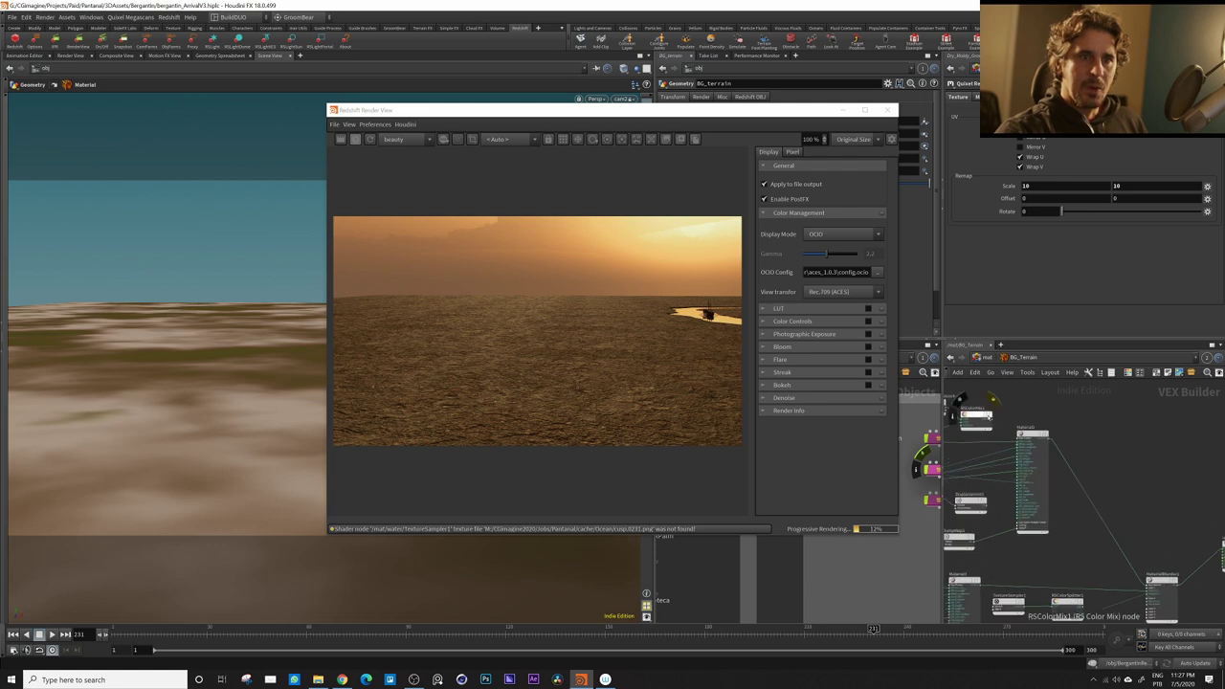
pyautogui.click(991, 416)
pyautogui.click(930, 468)
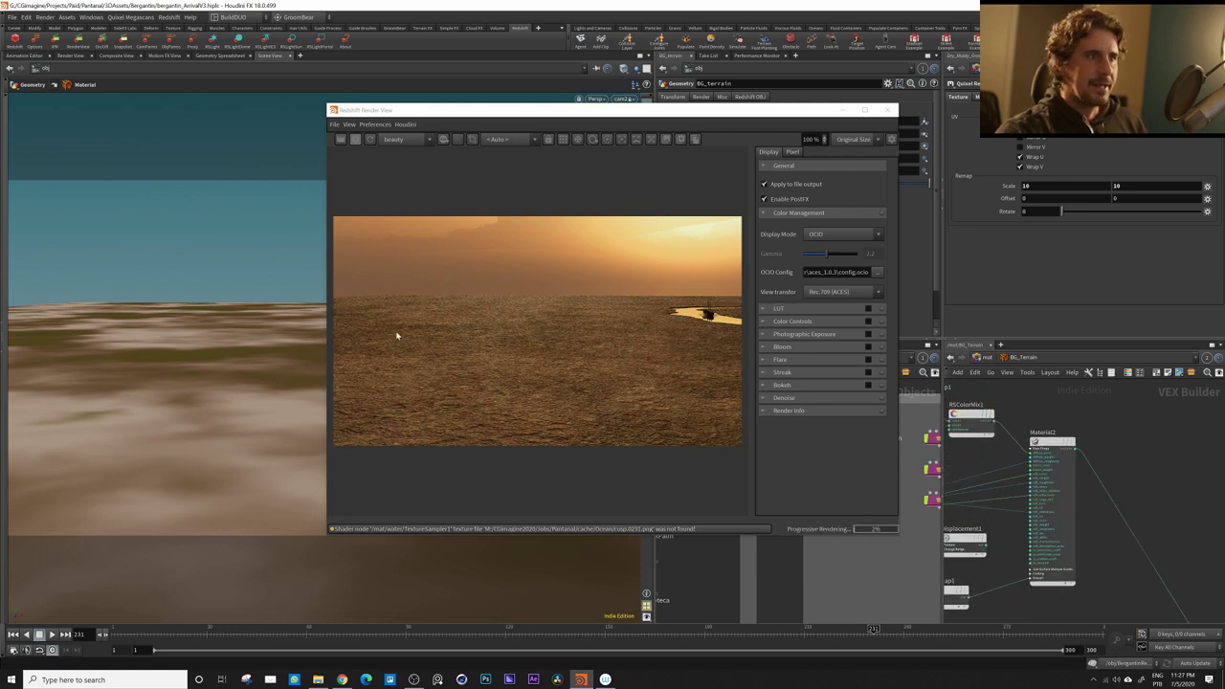
# Check the rendered background terrain from above and from a low view facing the ship, and close the render window
pyautogui.keyDown('alt'); pyautogui.moveTo(194, 370); pyautogui.dragTo(143, 393); pyautogui.keyUp('alt')
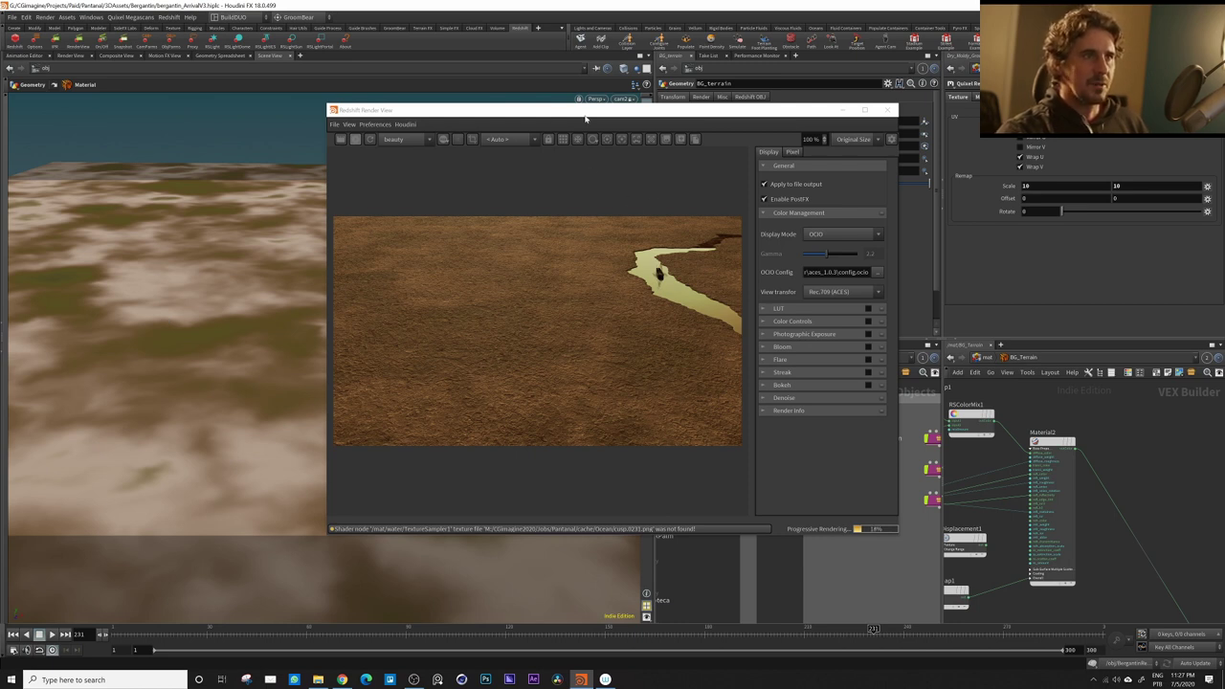
pyautogui.keyDown('alt'); pyautogui.moveTo(233, 322); pyautogui.dragTo(162, 335, button='right'); pyautogui.keyUp('alt')
pyautogui.keyDown('alt'); pyautogui.moveTo(229, 326); pyautogui.dragTo(170, 339, button='middle'); pyautogui.keyUp('alt')
pyautogui.moveTo(212, 344); pyautogui.dragTo(310, 347)
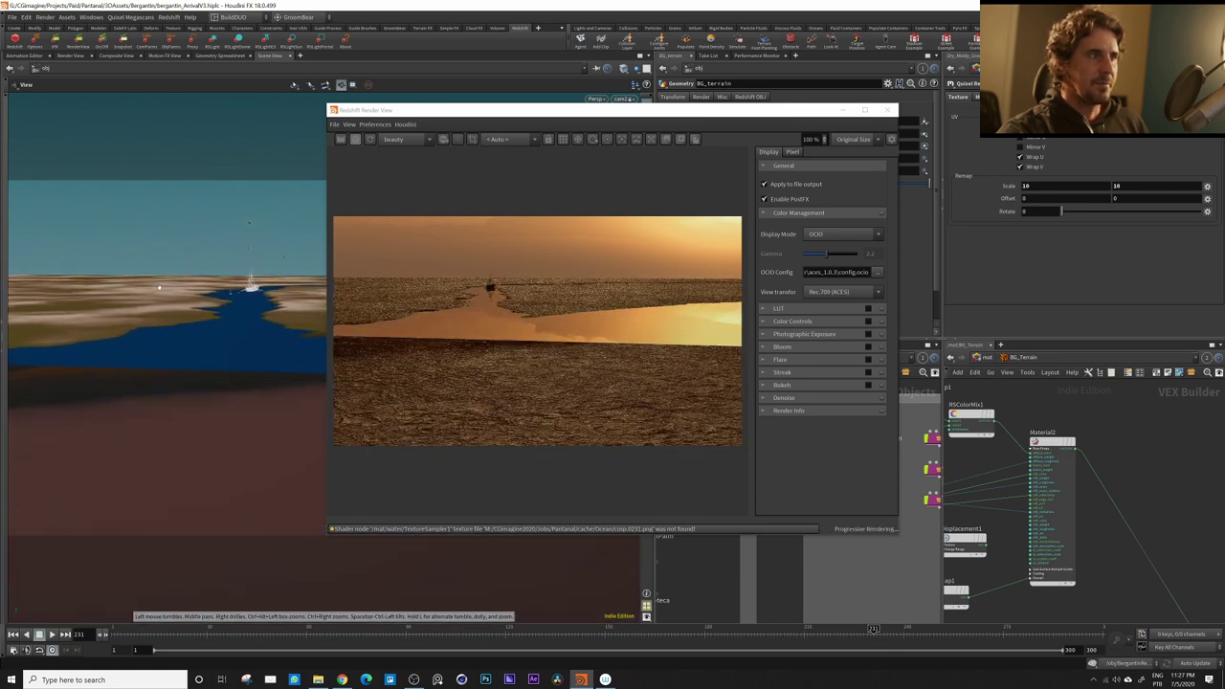
pyautogui.press('r')
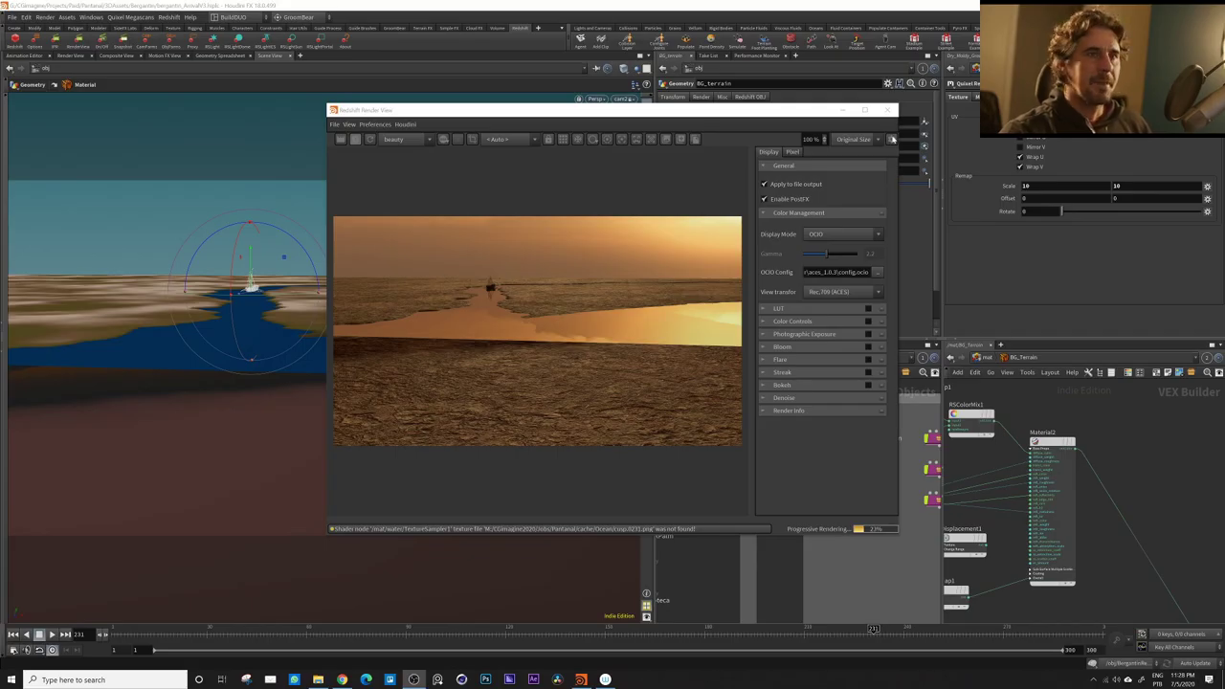
pyautogui.click(886, 108)
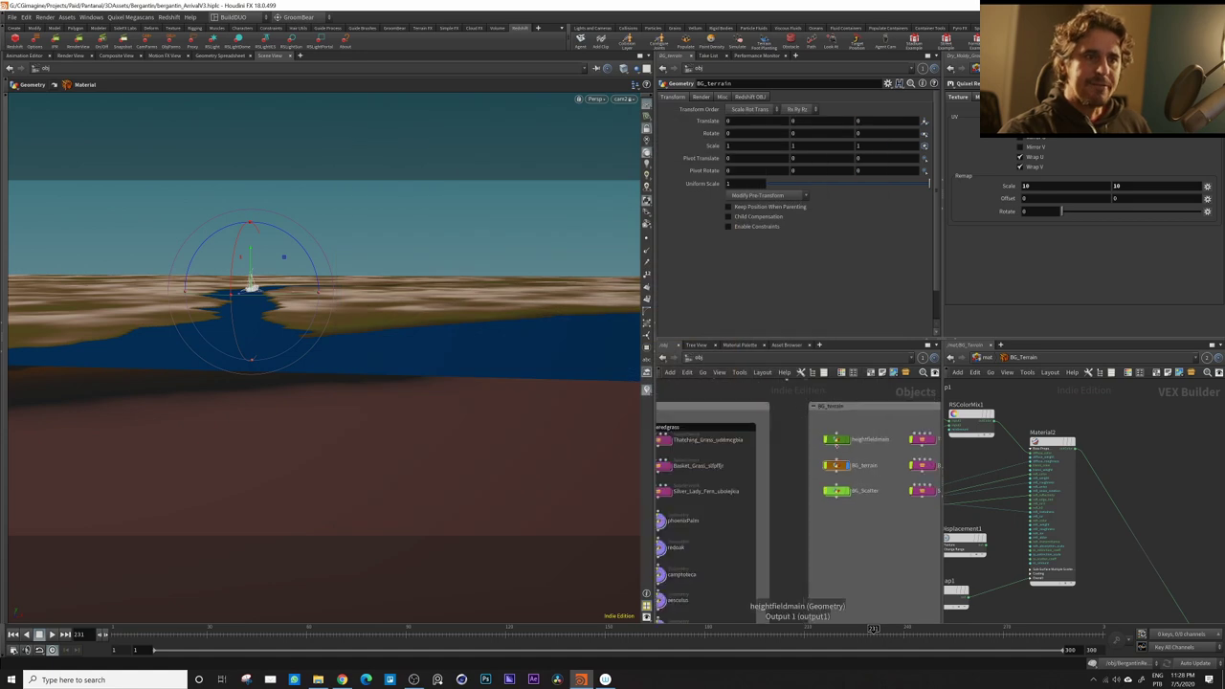
# Open the heightfieldmain network and display its starting heightfield1 node with the whole grid in view
pyautogui.doubleClick(837, 440)
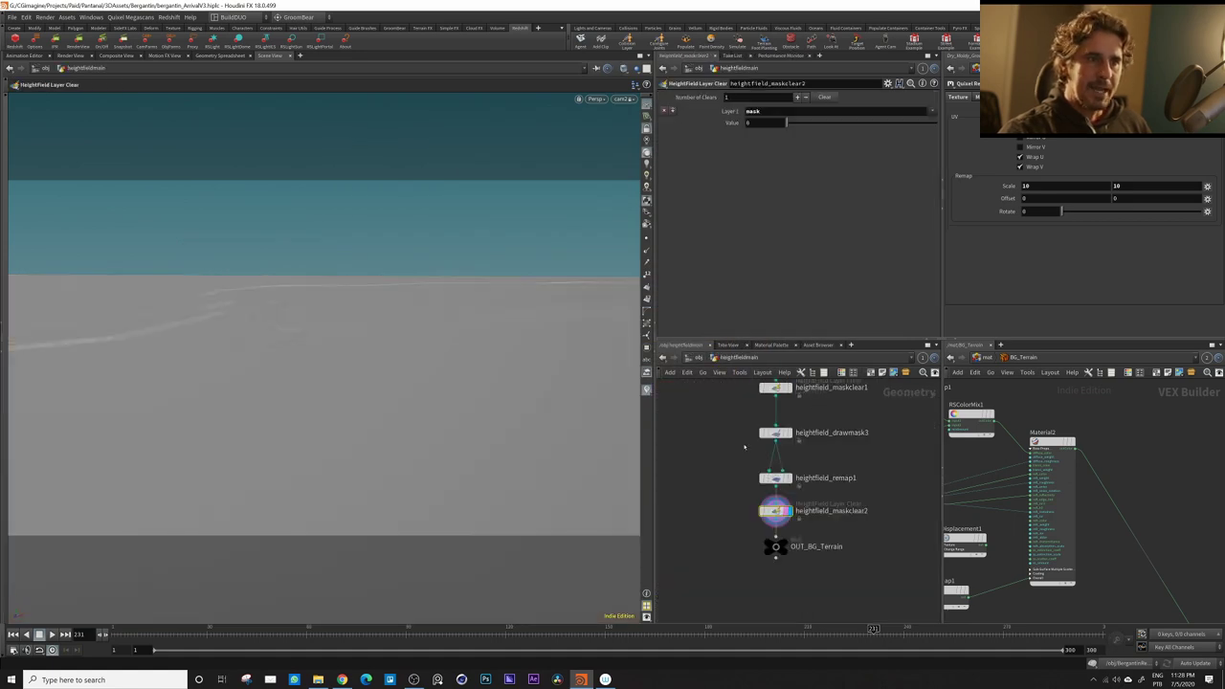
pyautogui.moveTo(744, 447); pyautogui.dragTo(718, 603, button='middle')
pyautogui.moveTo(885, 419); pyautogui.dragTo(868, 574, button='middle')
pyautogui.moveTo(854, 465); pyautogui.dragTo(848, 552, button='middle')
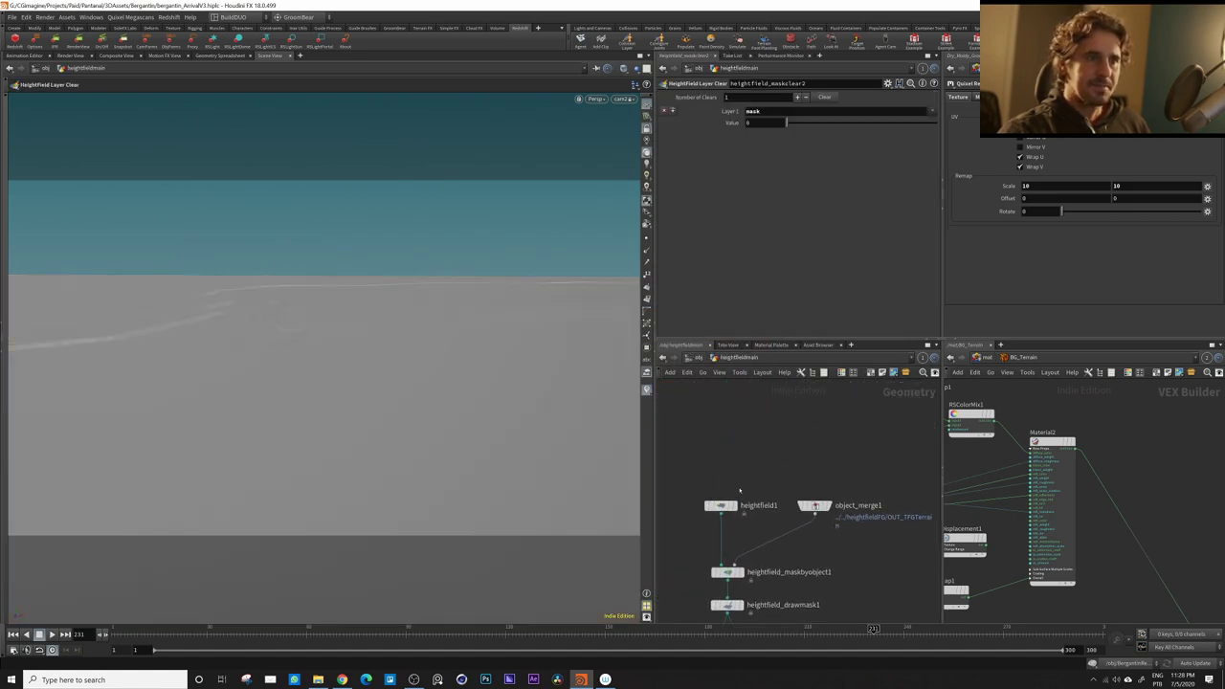
pyautogui.click(727, 507)
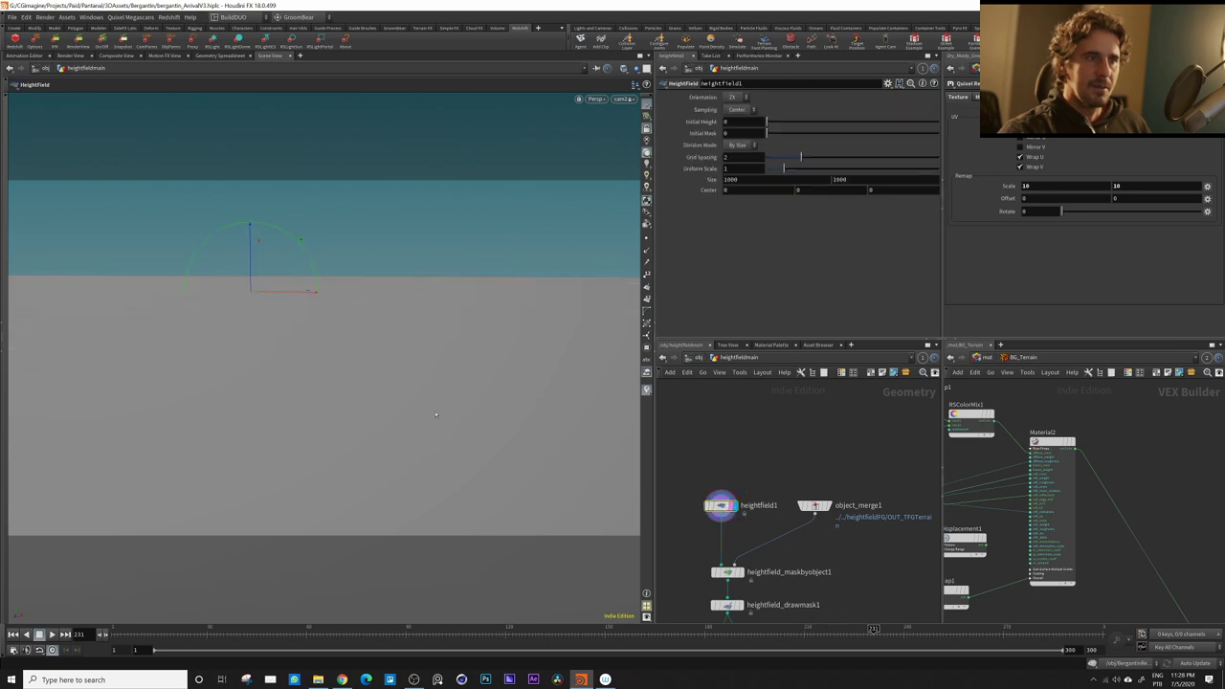
pyautogui.keyDown('alt'); pyautogui.moveTo(436, 415); pyautogui.dragTo(433, 353, button='right'); pyautogui.keyUp('alt')
pyautogui.keyDown('alt'); pyautogui.moveTo(433, 352); pyautogui.dragTo(465, 374); pyautogui.keyUp('alt')
pyautogui.keyDown('alt'); pyautogui.moveTo(465, 375); pyautogui.dragTo(430, 363, button='right'); pyautogui.keyUp('alt')
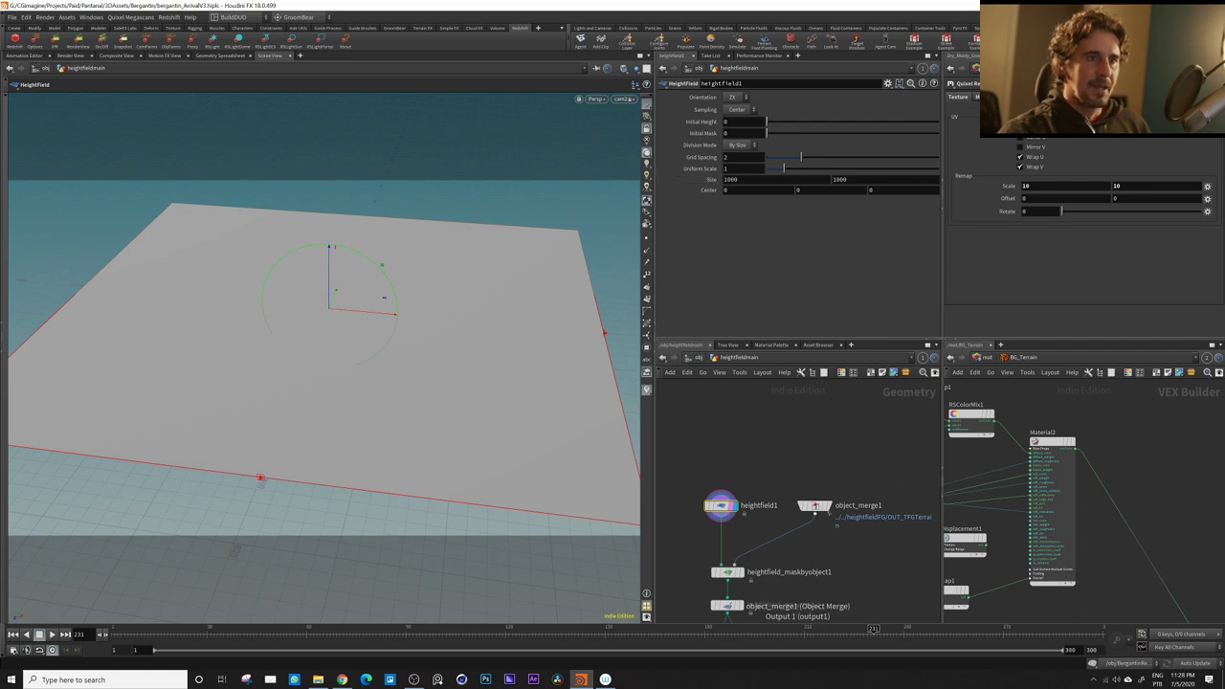
# Compare the mask from heightfield_maskbyobject1 with the foreground terrain imported by object_merge1
pyautogui.moveTo(815, 505); pyautogui.dragTo(811, 514)
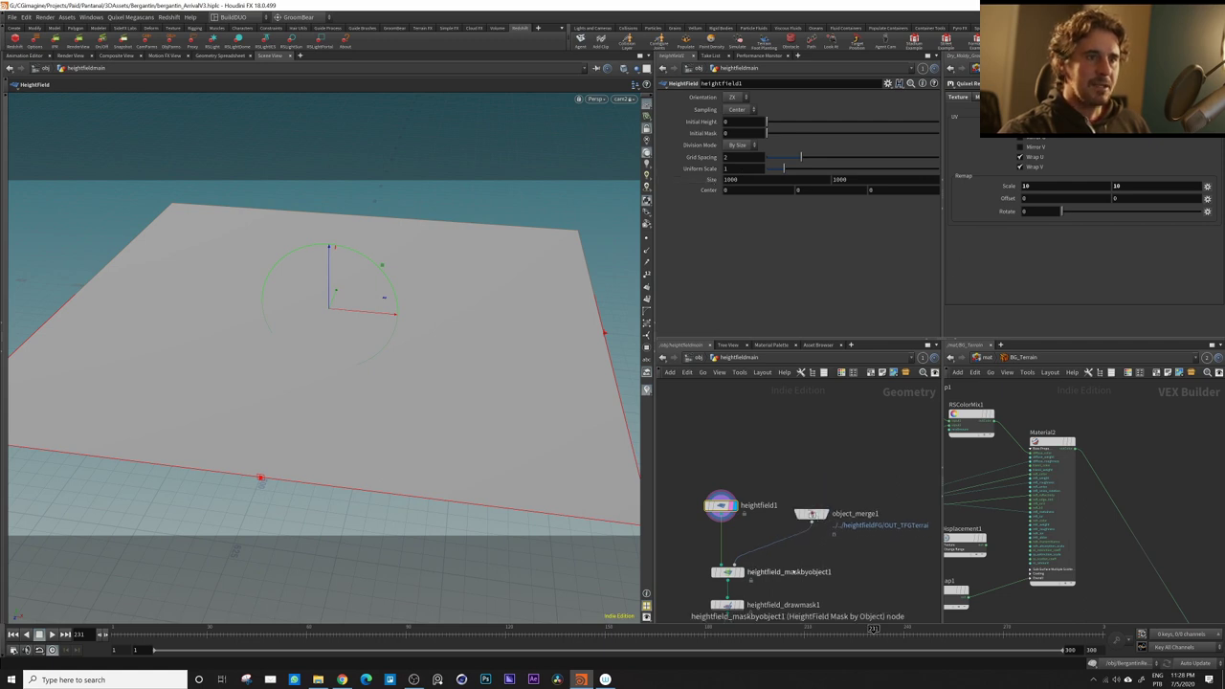
pyautogui.moveTo(784, 577); pyautogui.dragTo(813, 516, button='middle')
pyautogui.click(769, 512)
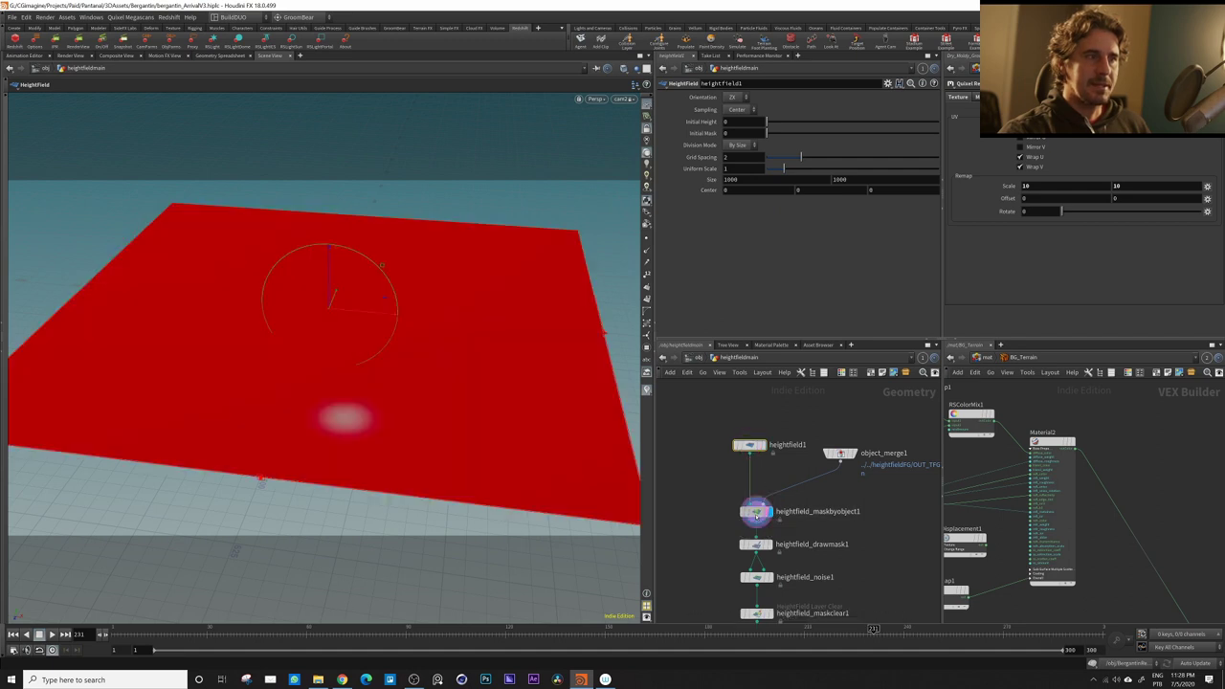
pyautogui.click(756, 512)
pyautogui.click(857, 461)
pyautogui.click(840, 453)
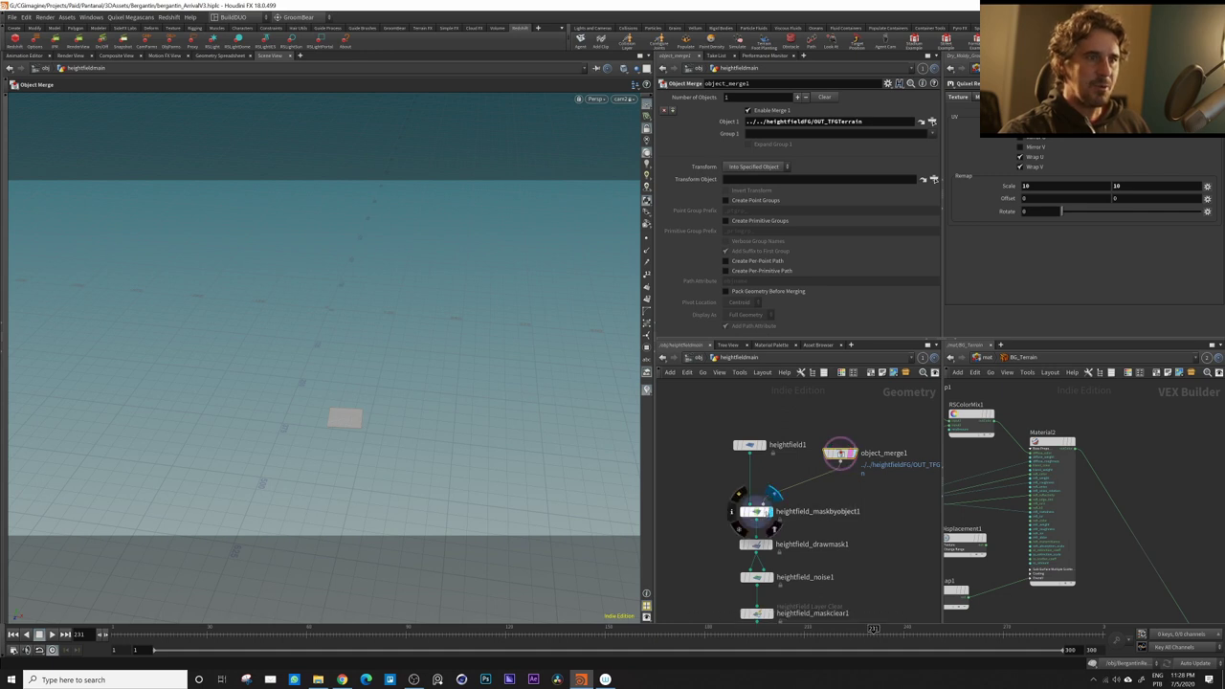
# Display heightfield_maskbyobject1, compare its mask with Invert Mask off and on, and inspect the masked-out area up close
pyautogui.click(769, 513)
pyautogui.click(756, 512)
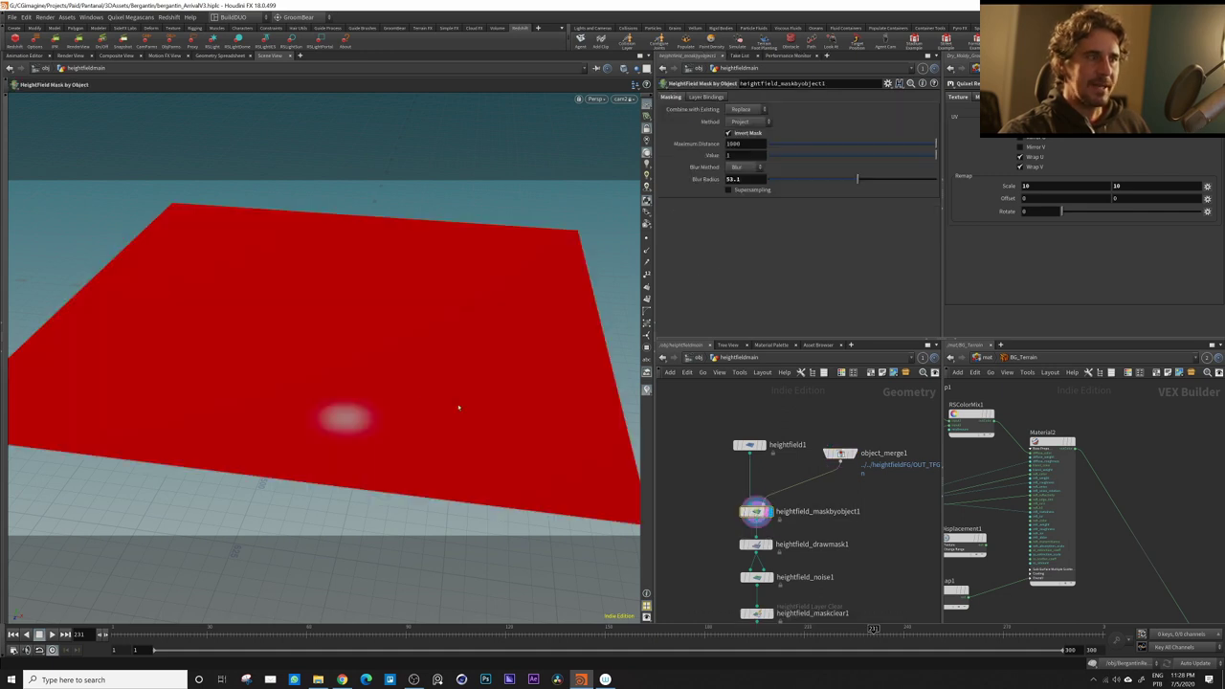
pyautogui.click(730, 134)
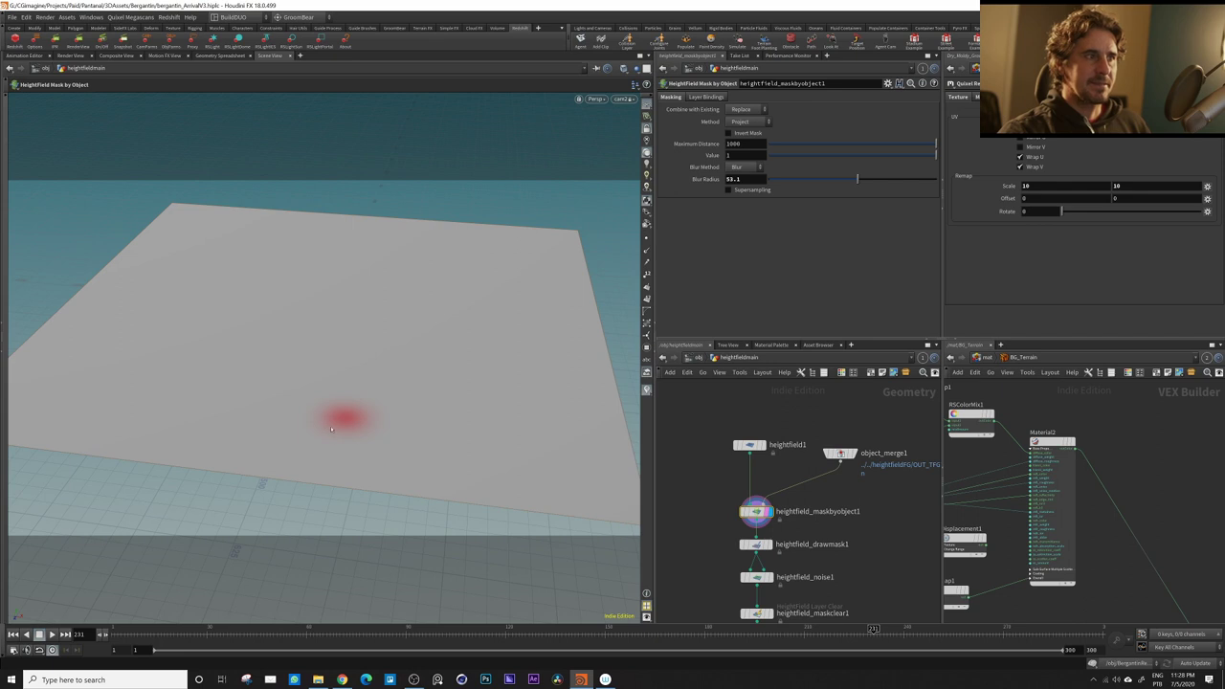
pyautogui.click(729, 134)
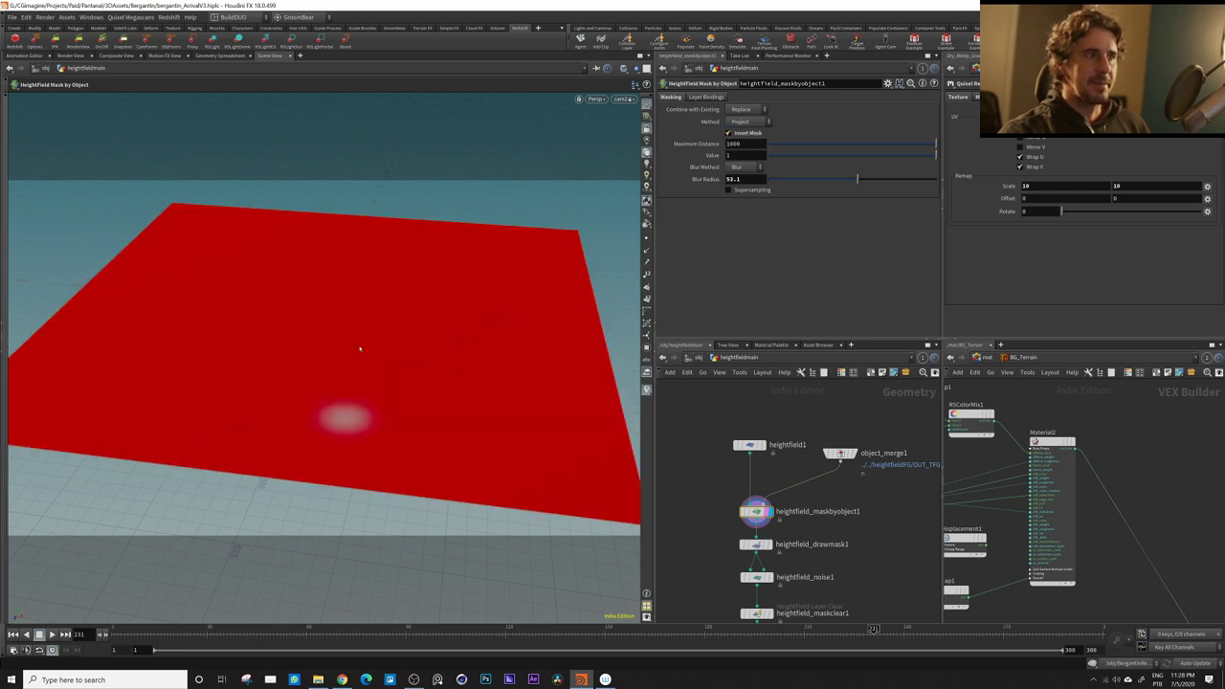
pyautogui.keyDown('alt'); pyautogui.moveTo(316, 426); pyautogui.dragTo(486, 402, button='right'); pyautogui.keyUp('alt')
pyautogui.keyDown('alt'); pyautogui.moveTo(465, 399); pyautogui.dragTo(431, 418, button='middle'); pyautogui.keyUp('alt')
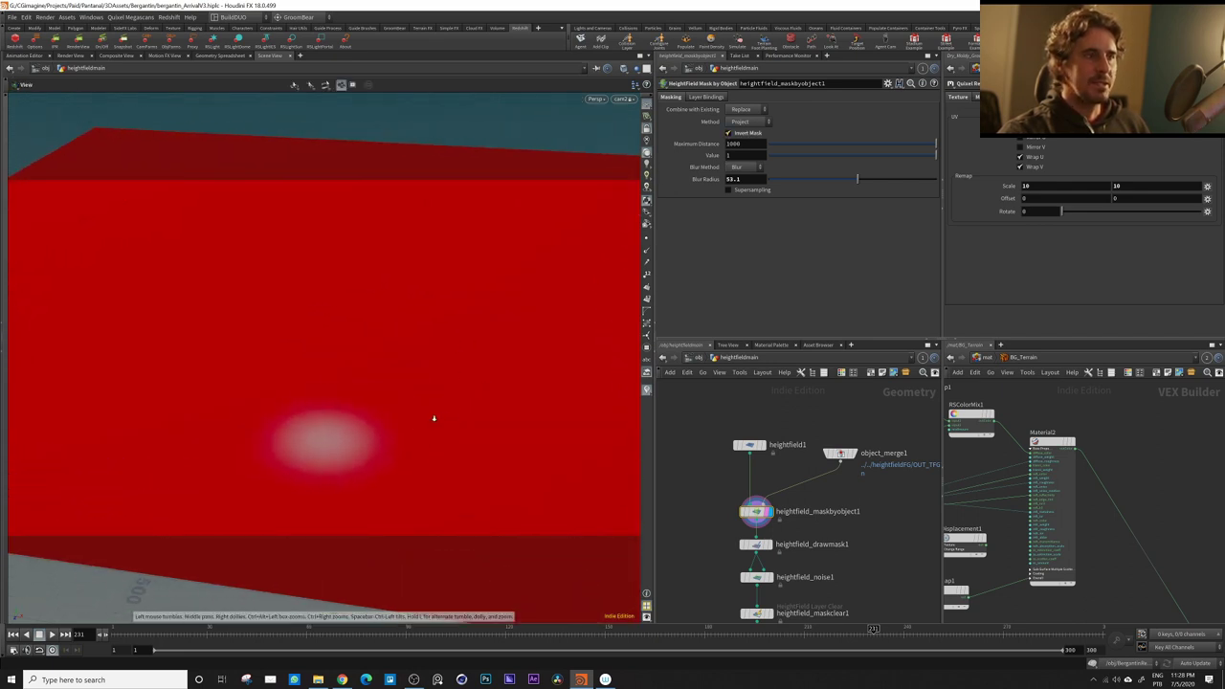
pyautogui.keyDown('alt'); pyautogui.moveTo(432, 418); pyautogui.dragTo(467, 413, button='right'); pyautogui.keyUp('alt')
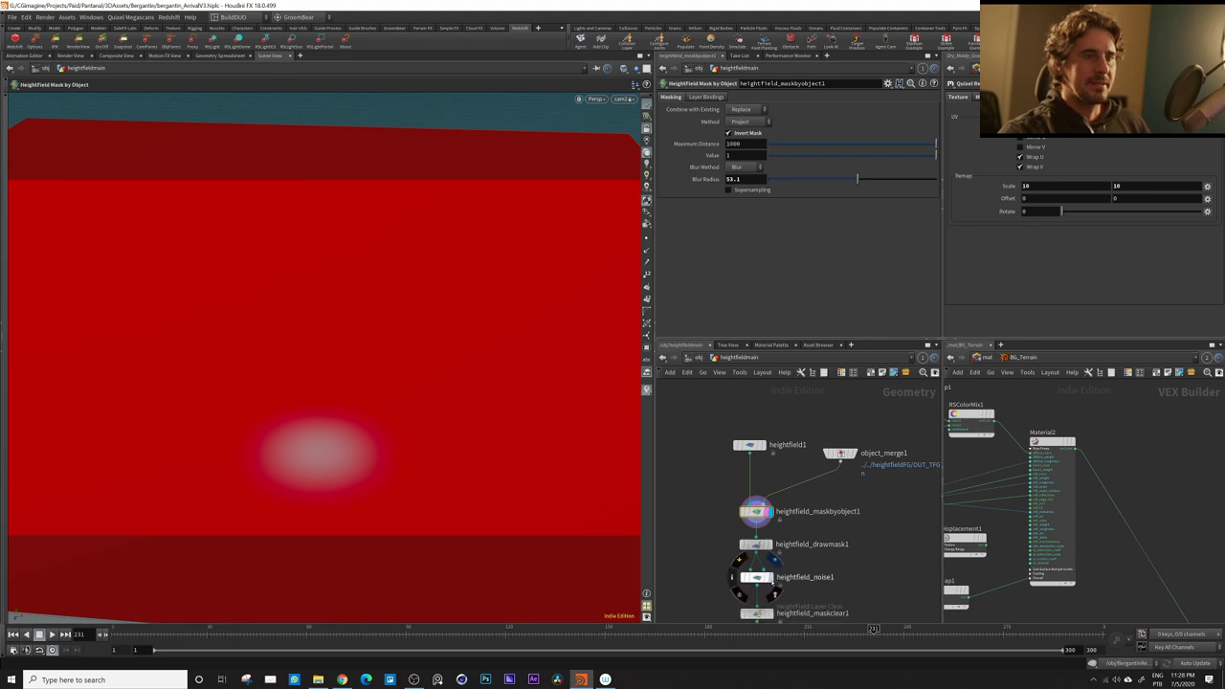
# Display heightfield_noise1's output and bypass the heightfield_drawmask1 node above it
pyautogui.click(768, 577)
pyautogui.click(756, 544)
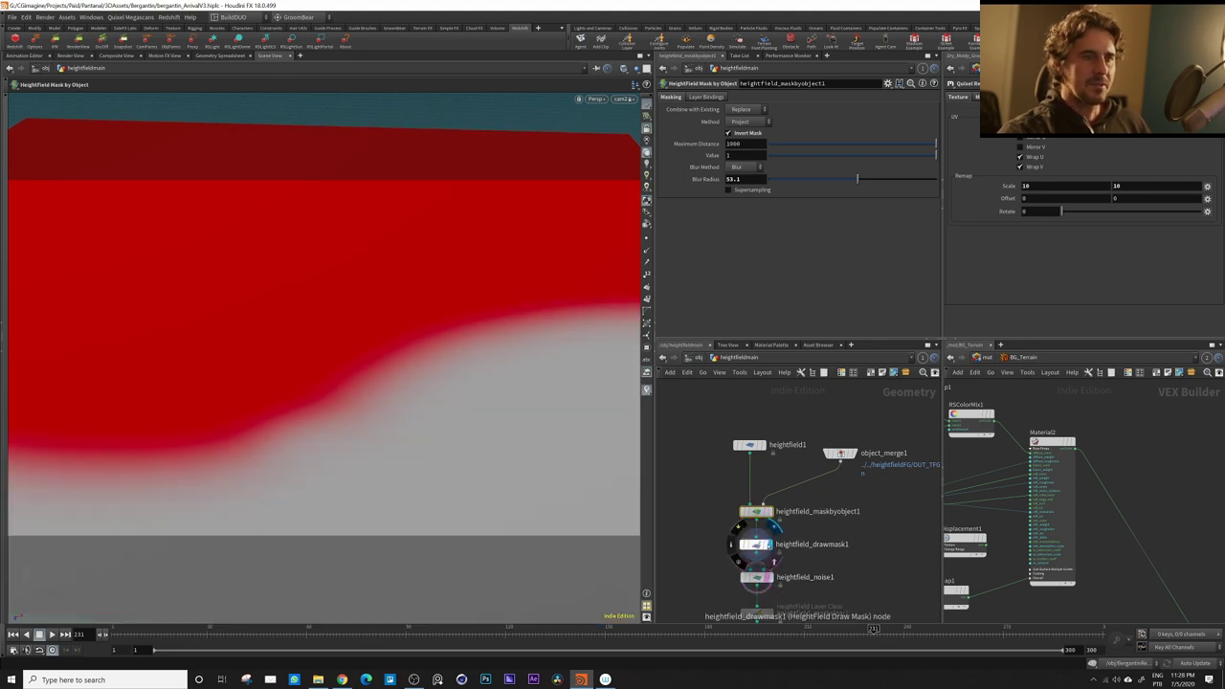
pyautogui.press('Return')
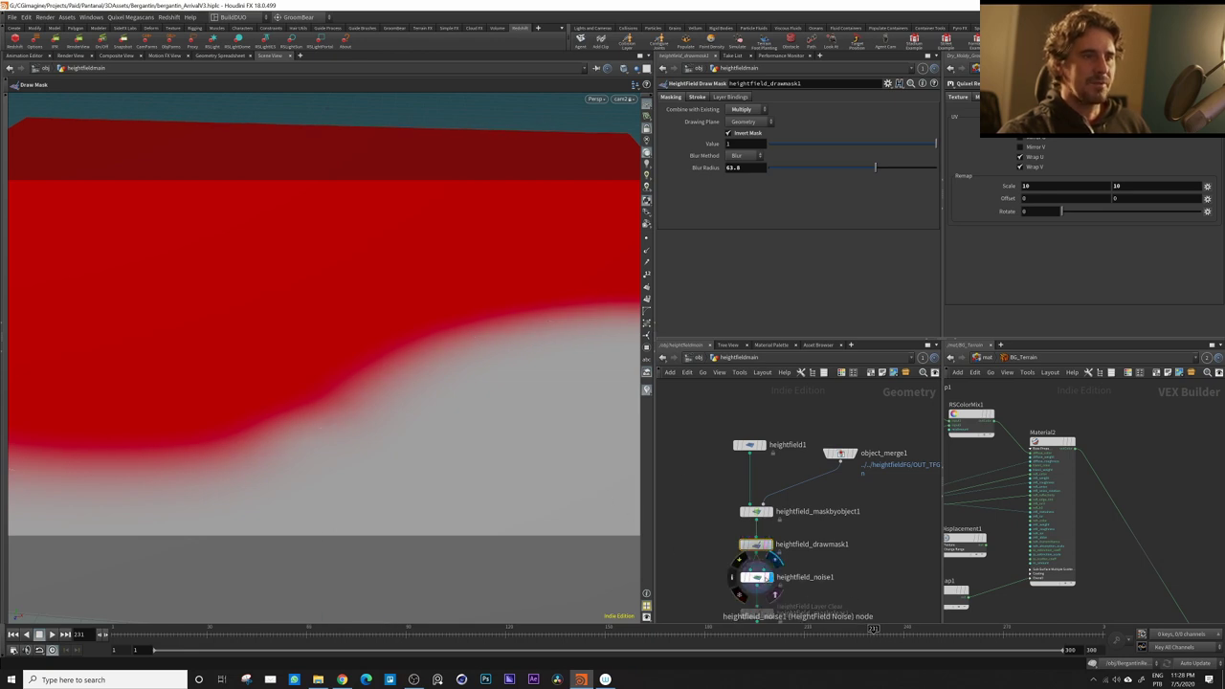
pyautogui.click(743, 543)
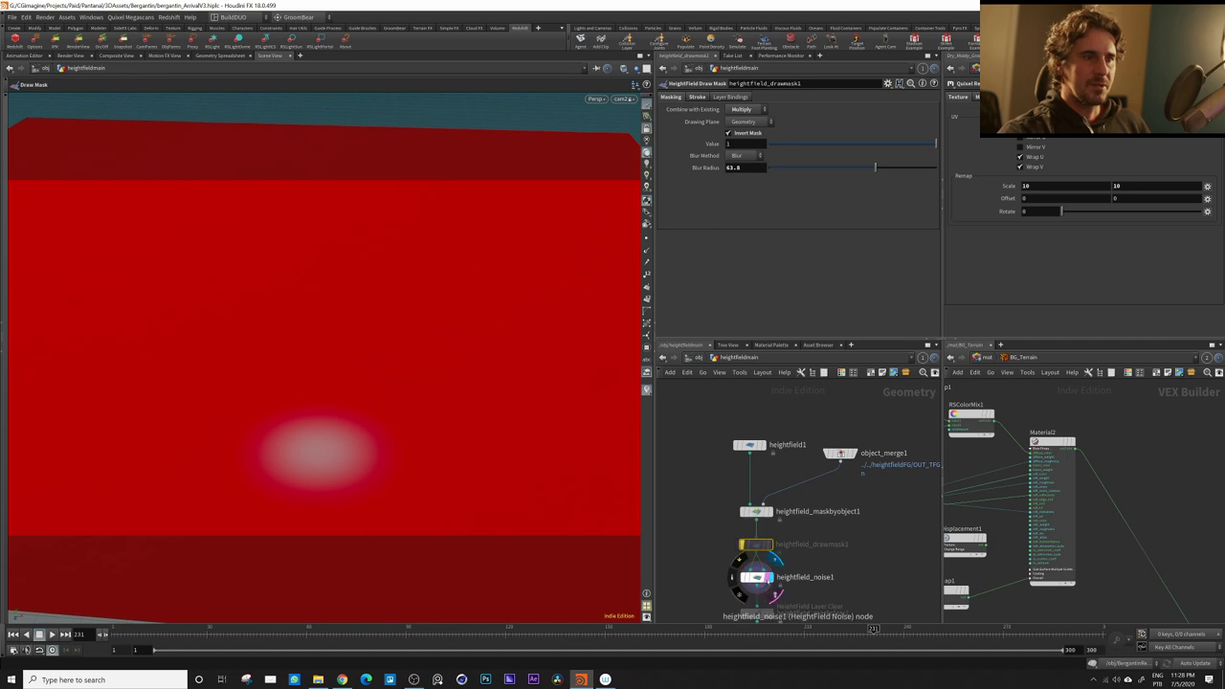
# Open heightfield_noise1's settings and inspect its noise on the terrain around the masked-out area
pyautogui.click(759, 580)
pyautogui.keyDown('alt'); pyautogui.moveTo(411, 484); pyautogui.dragTo(295, 461); pyautogui.keyUp('alt')
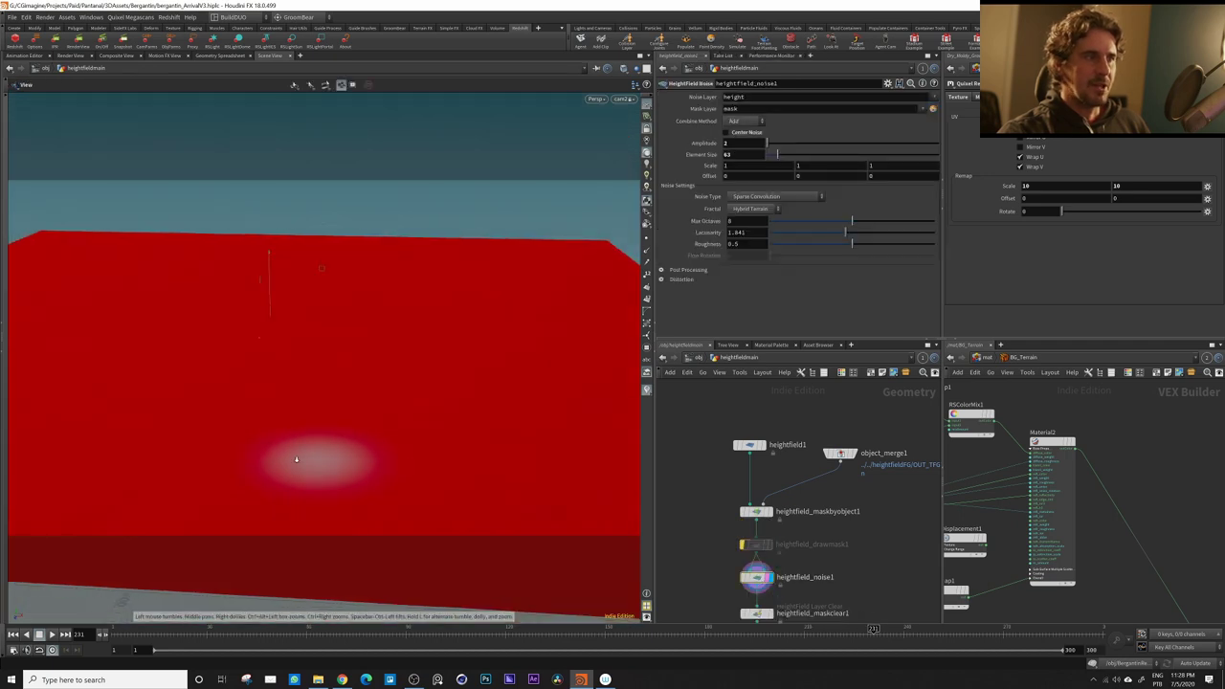
pyautogui.keyDown('alt'); pyautogui.moveTo(296, 461); pyautogui.dragTo(647, 407, button='right'); pyautogui.keyUp('alt')
pyautogui.moveTo(386, 473); pyautogui.dragTo(334, 462)
pyautogui.moveTo(334, 462); pyautogui.dragTo(431, 446, button='right')
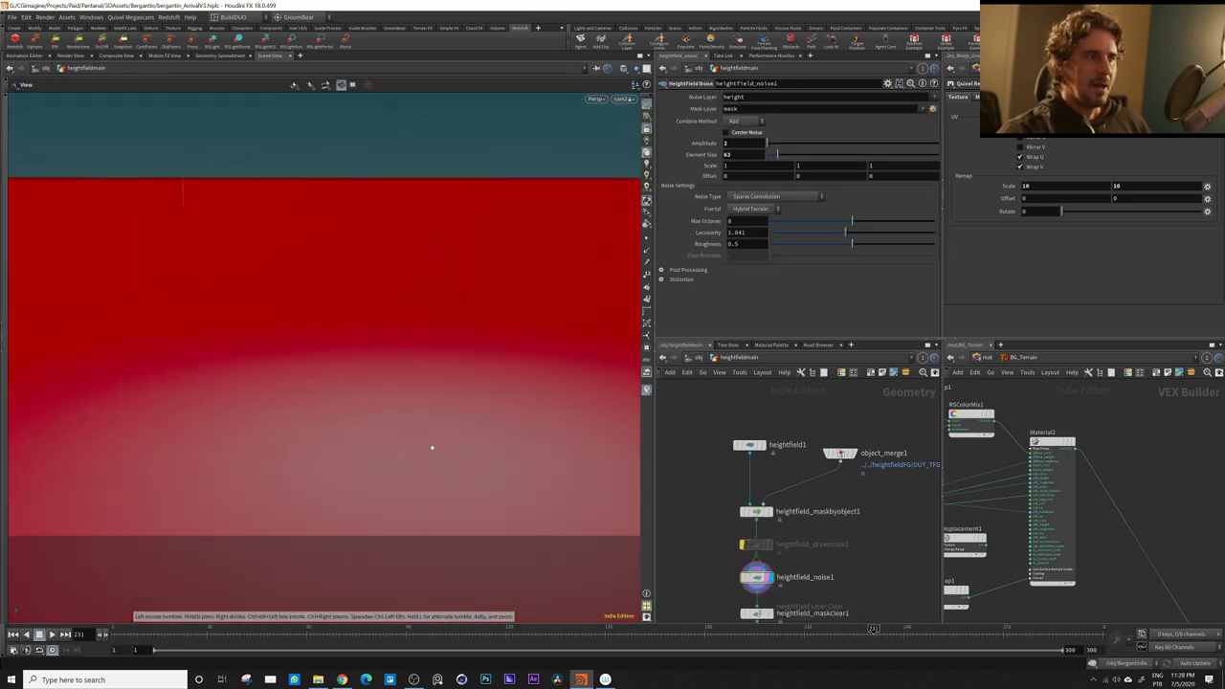
pyautogui.moveTo(431, 446); pyautogui.dragTo(511, 405)
pyautogui.press('Return')
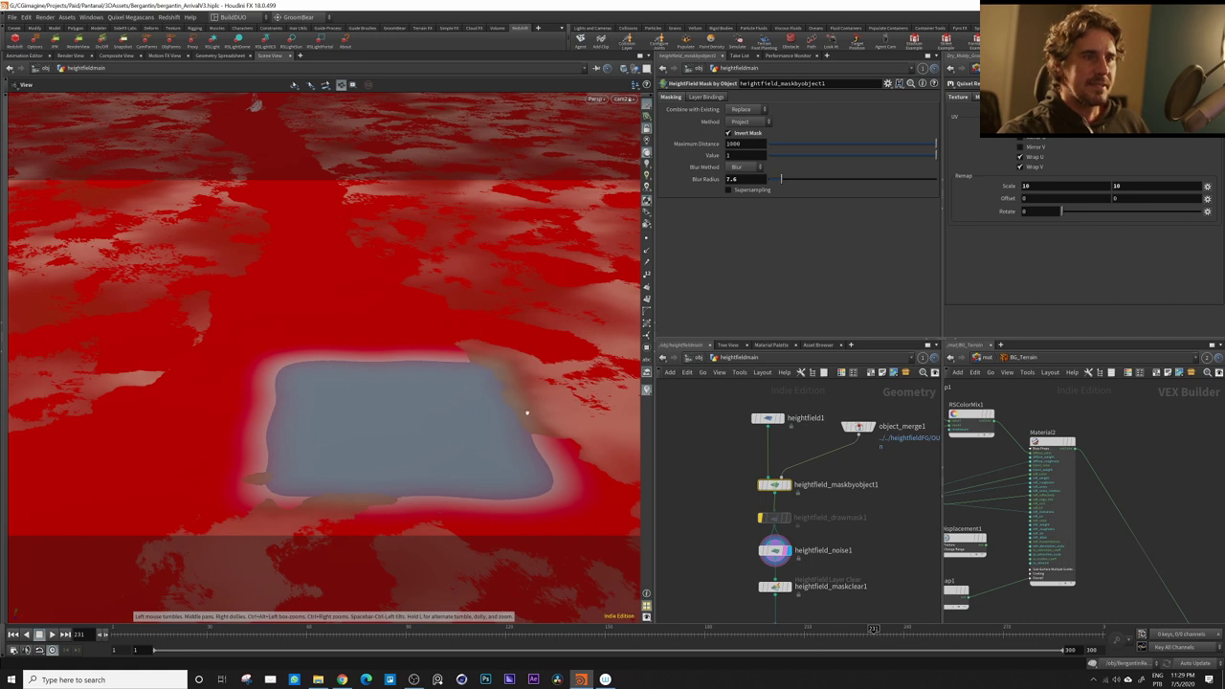
# Raise the Blur Radius of heightfield_maskbyobject1 to about 55 and re-enable the bypassed heightfield_drawmask1
pyautogui.moveTo(478, 421); pyautogui.dragTo(350, 353)
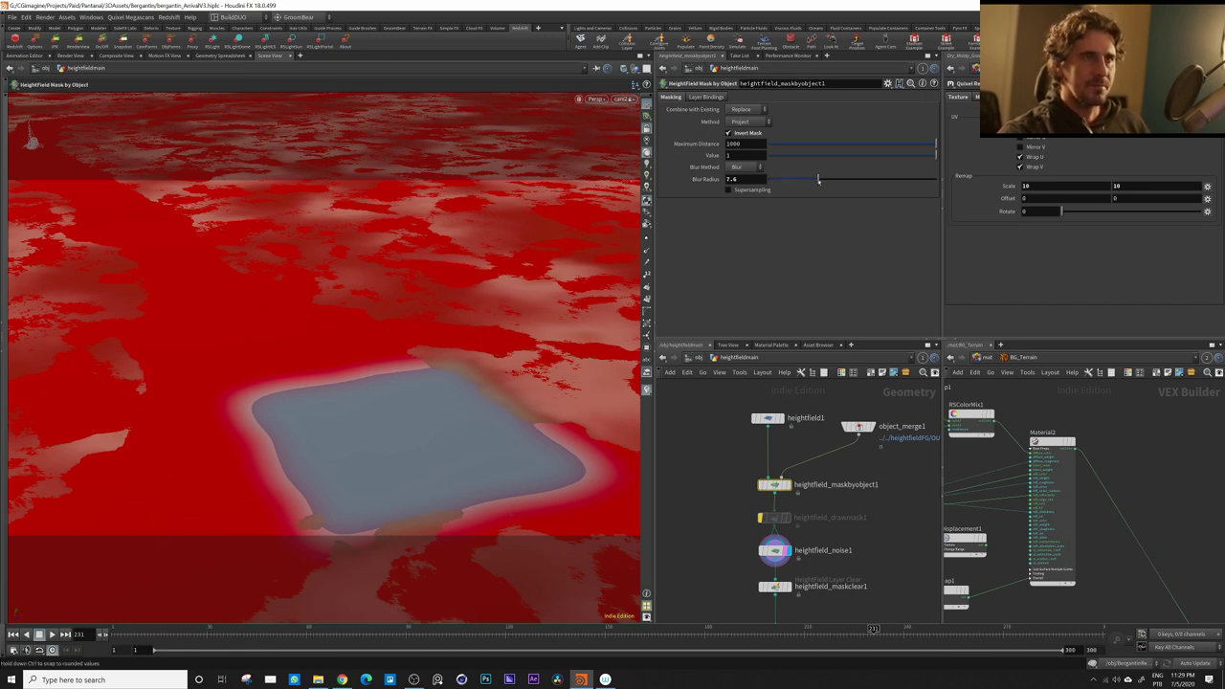
pyautogui.click(861, 179)
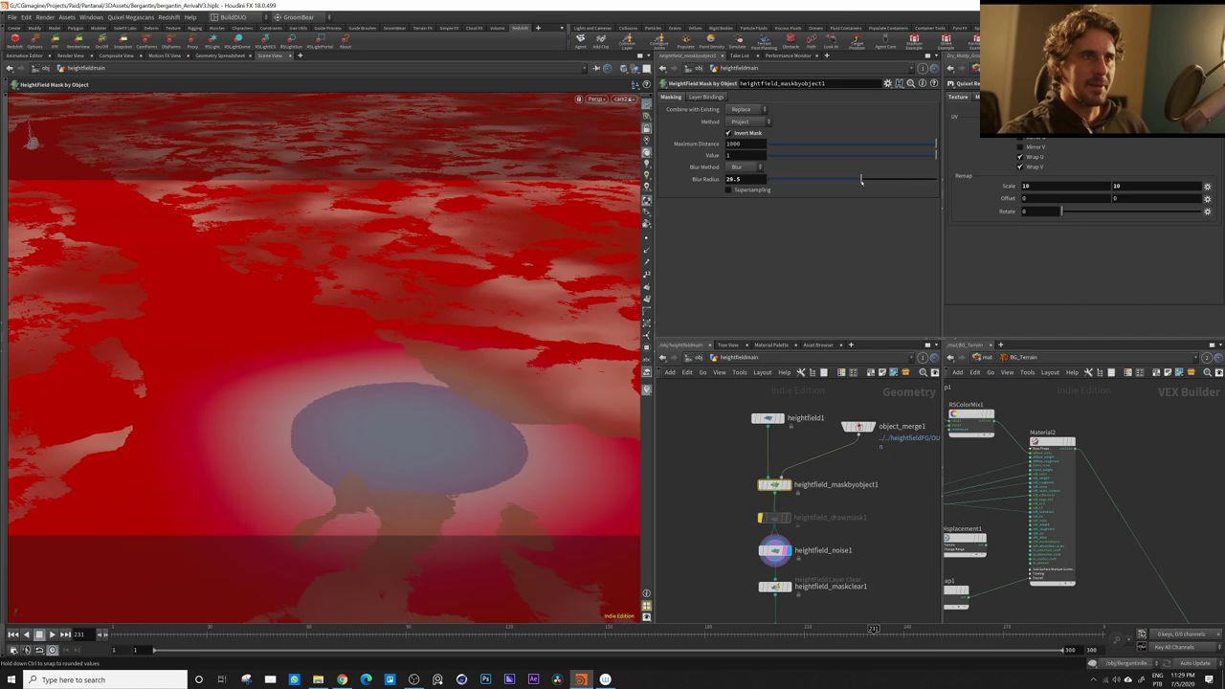
pyautogui.click(755, 500)
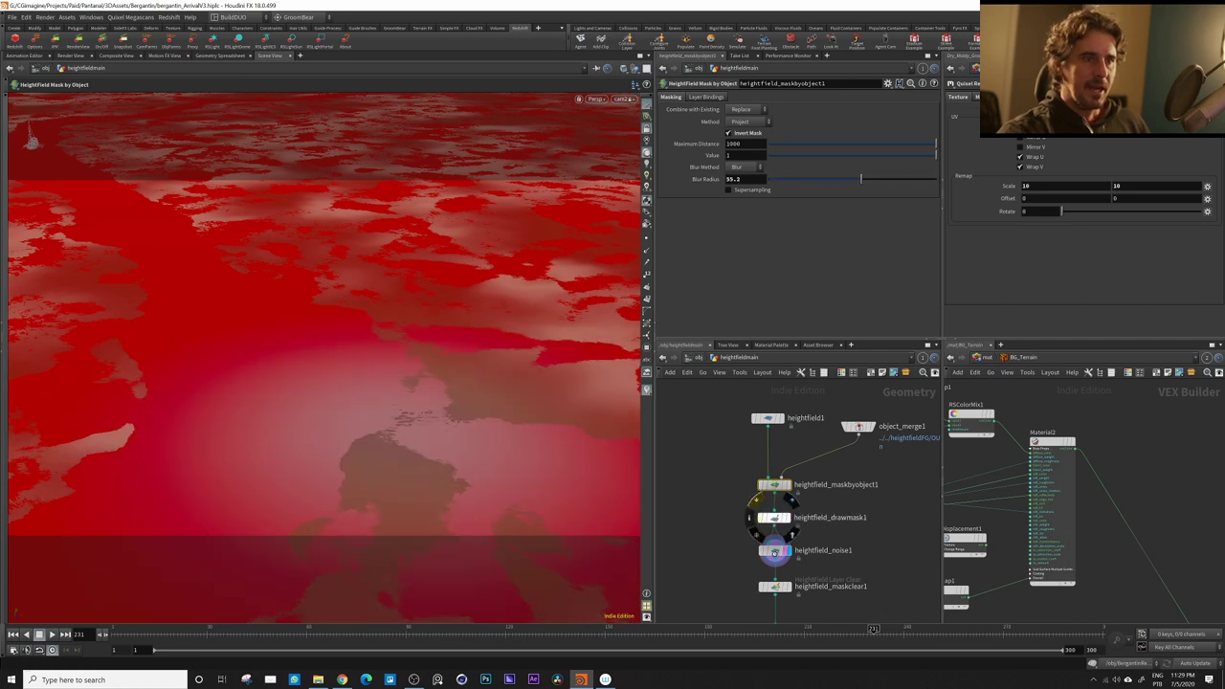
# Display heightfield_maskclear1 with its settings open and hide the other objects in the viewport
pyautogui.click(790, 585)
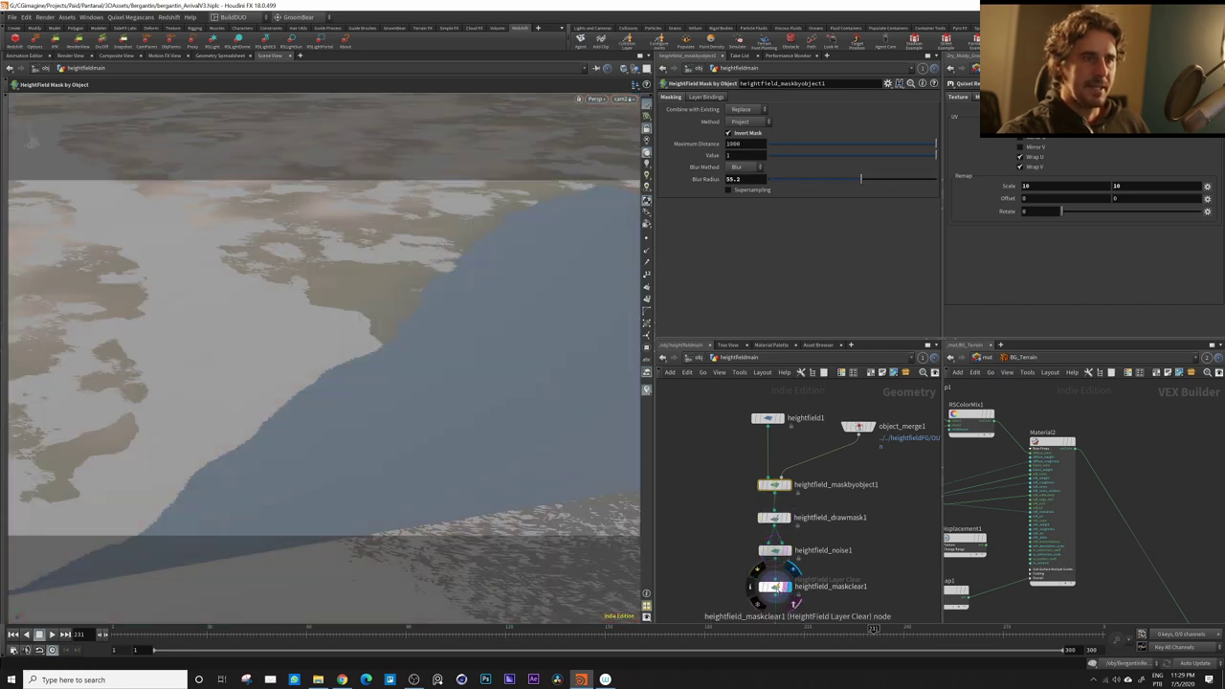
pyautogui.click(776, 585)
pyautogui.keyDown('alt'); pyautogui.moveTo(427, 424); pyautogui.dragTo(632, 115); pyautogui.keyUp('alt')
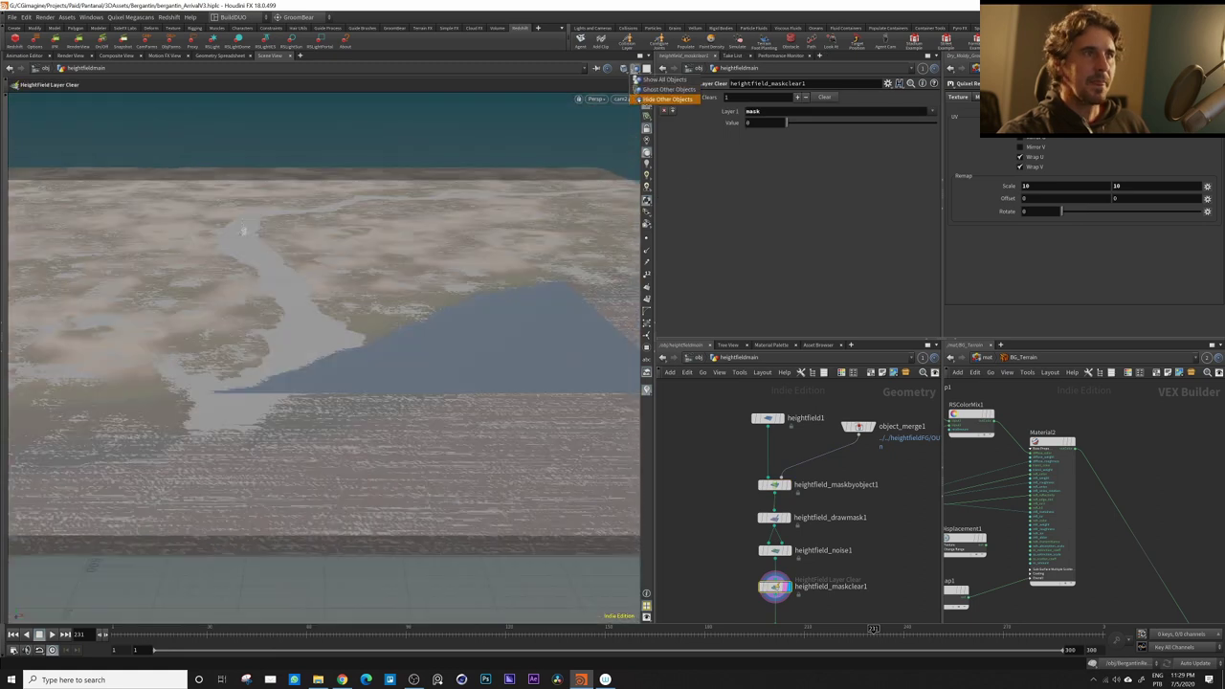
# Display heightfield_drawmask3 and examine its river-shaped mask both up close and across the whole terrain
pyautogui.moveTo(809, 579); pyautogui.dragTo(816, 512, button='middle')
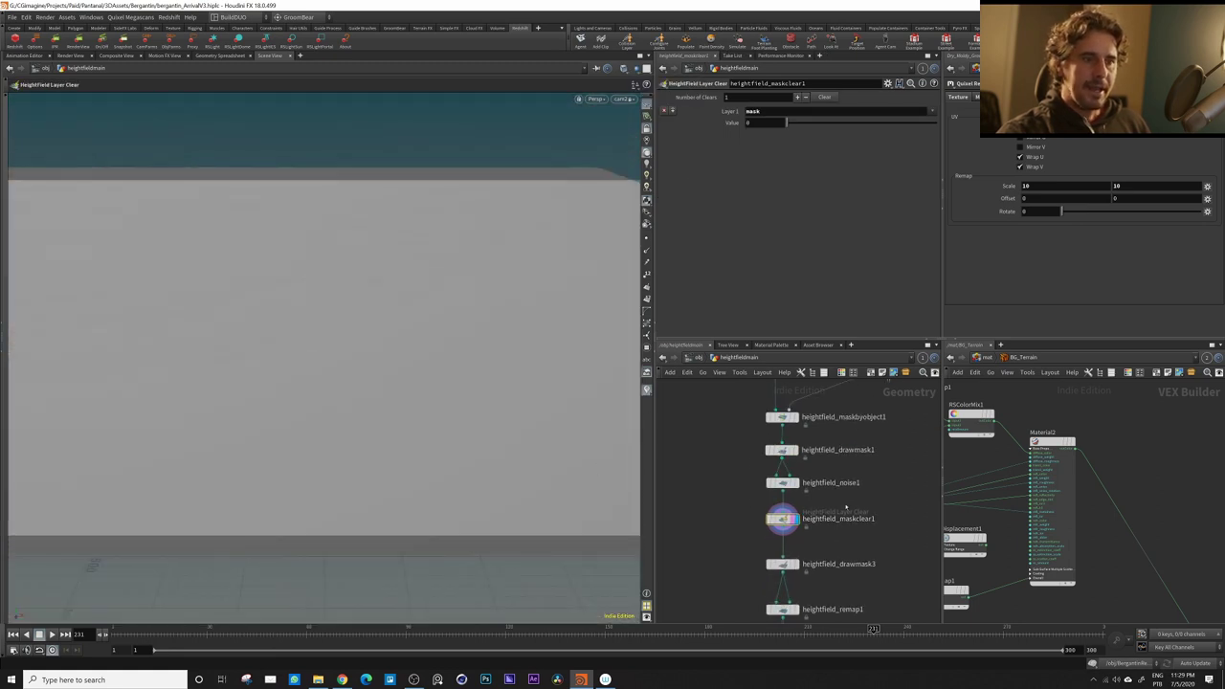
pyautogui.click(800, 578)
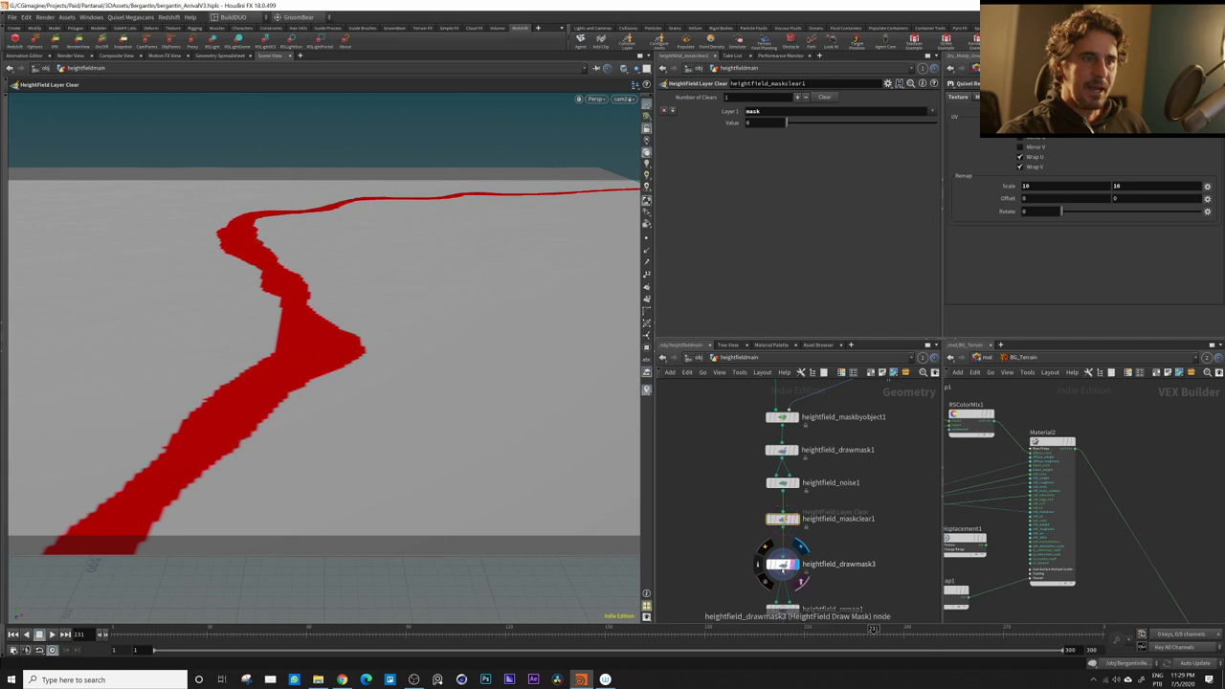
pyautogui.click(782, 563)
pyautogui.moveTo(364, 402)
pyautogui.mouseDown()
pyautogui.moveTo(227, 421)
pyautogui.moveTo(337, 413)
pyautogui.mouseUp()
pyautogui.moveTo(332, 346); pyautogui.dragTo(465, 377)
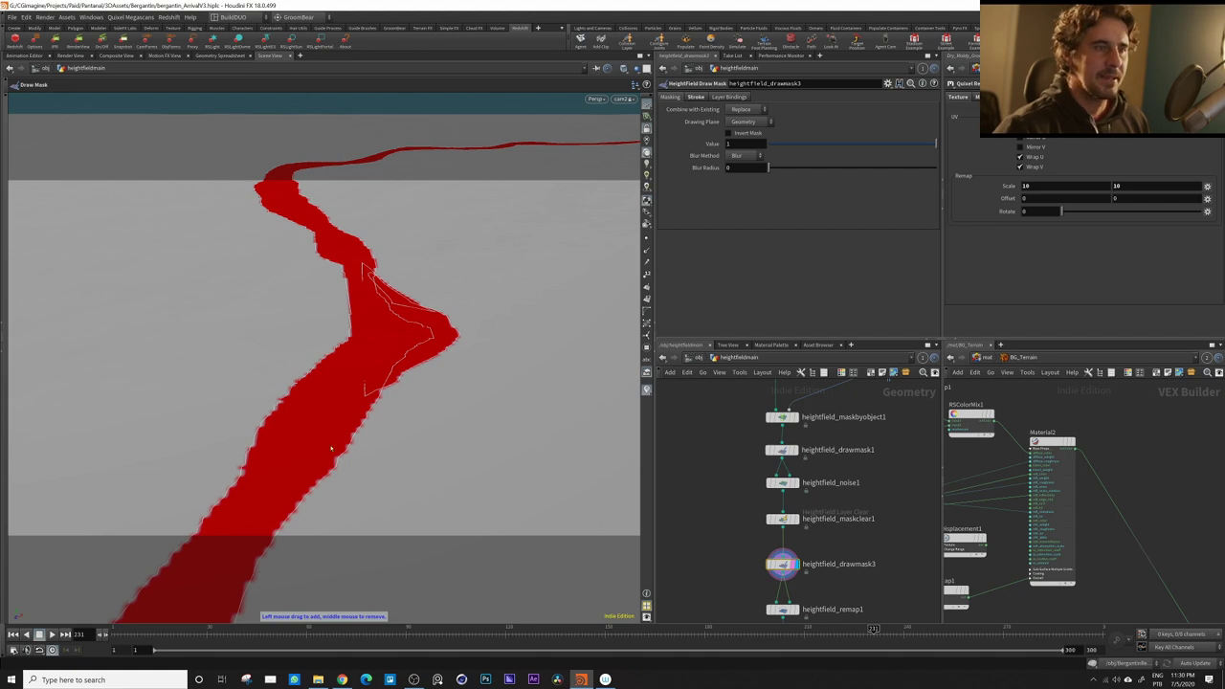
pyautogui.keyDown('alt'); pyautogui.moveTo(390, 400); pyautogui.dragTo(502, 469); pyautogui.keyUp('alt')
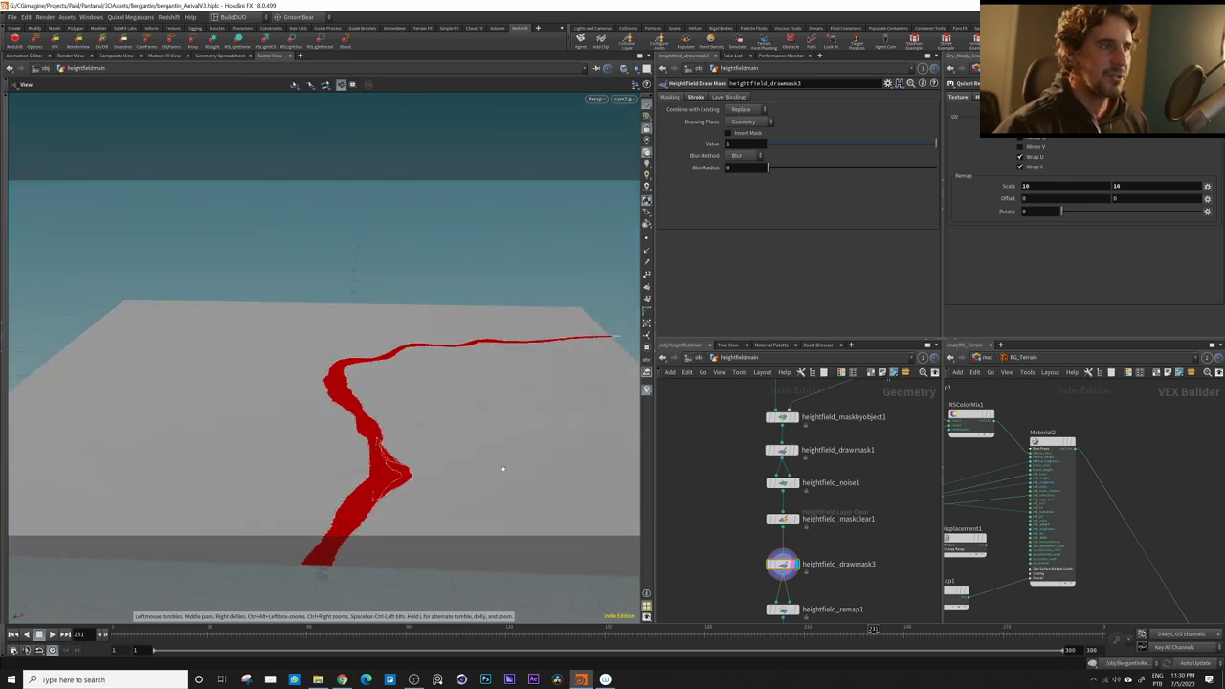
pyautogui.press('Return')
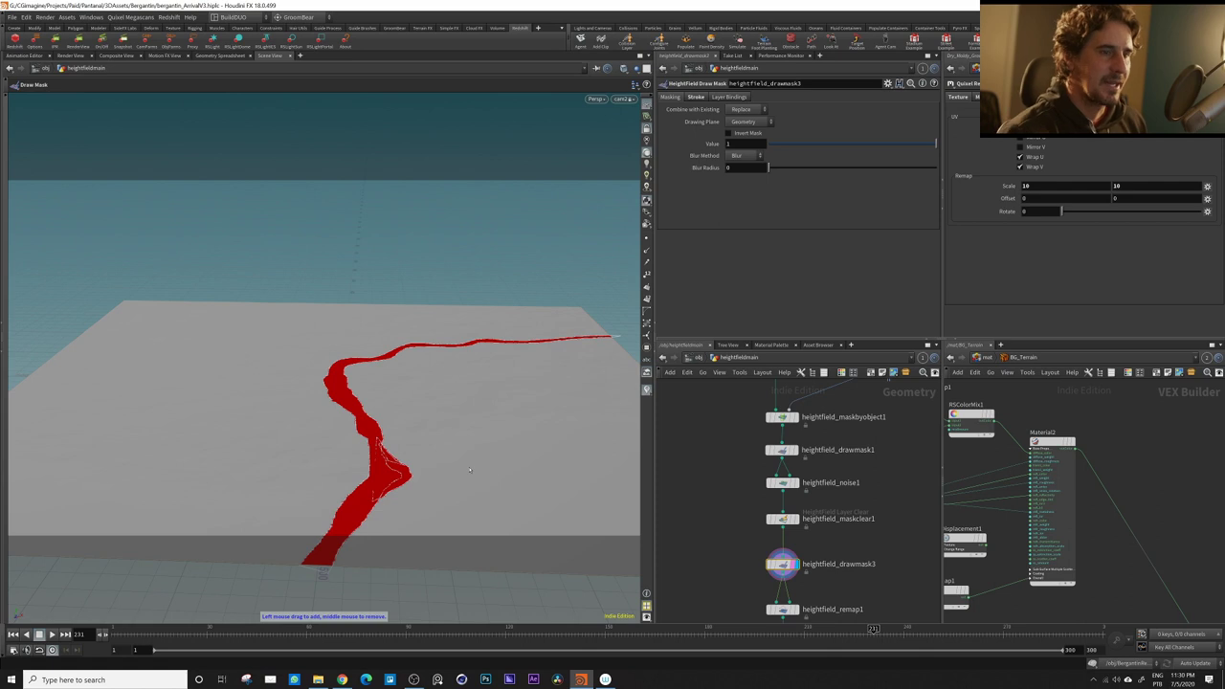
# Display heightfield_remap1 and inspect from near ground level how it lowers the masked riverbed
pyautogui.moveTo(744, 555); pyautogui.dragTo(712, 453, button='middle')
pyautogui.scroll(3, 777, 507)
pyautogui.click(753, 508)
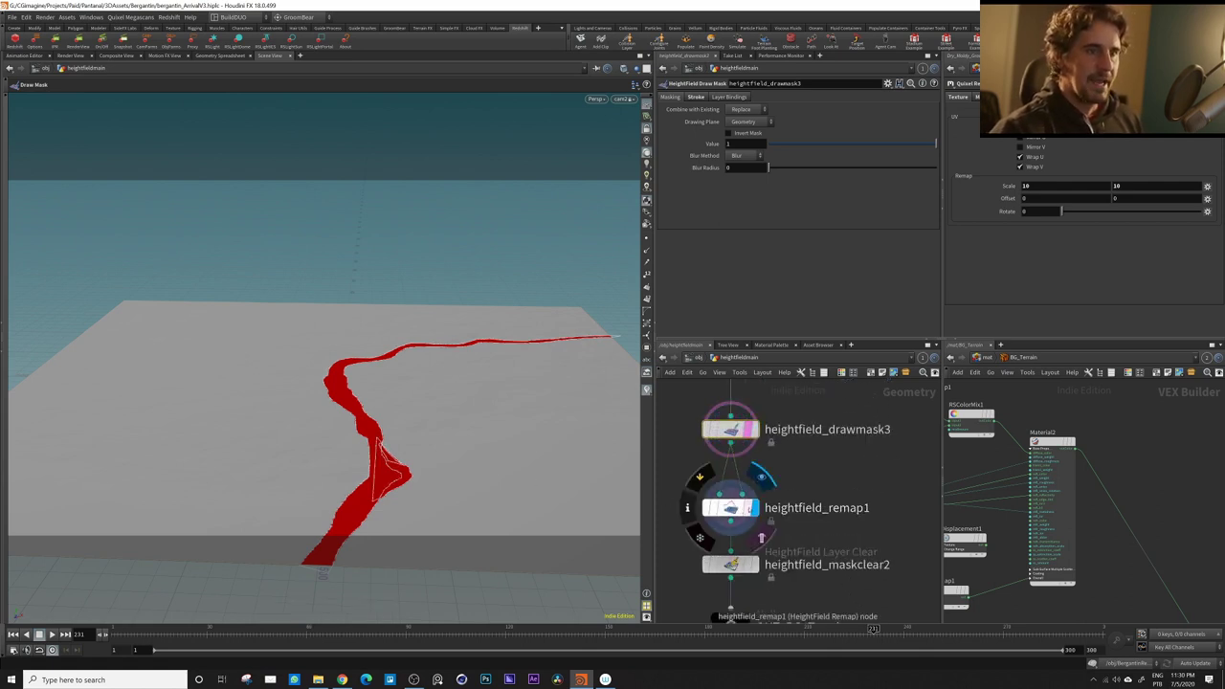
pyautogui.click(735, 509)
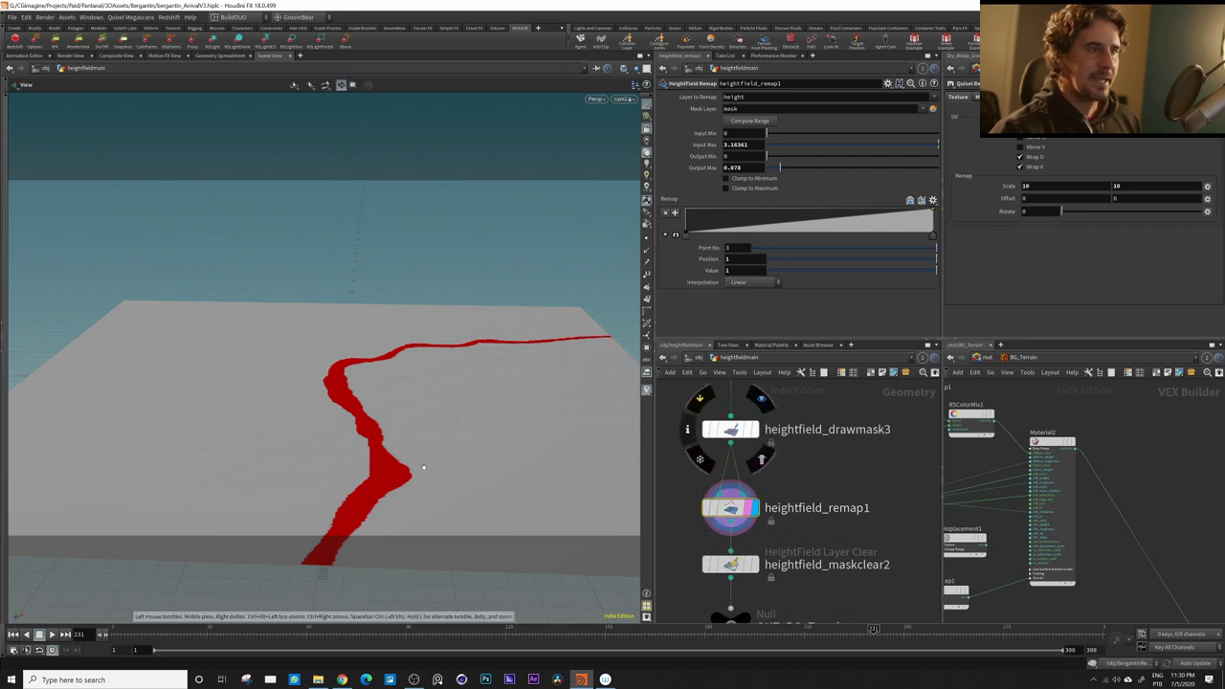
pyautogui.keyDown('alt'); pyautogui.moveTo(418, 469); pyautogui.dragTo(339, 485); pyautogui.keyUp('alt')
pyautogui.keyDown('alt'); pyautogui.moveTo(338, 484); pyautogui.dragTo(483, 414, button='right'); pyautogui.keyUp('alt')
pyautogui.keyDown('alt'); pyautogui.moveTo(484, 415); pyautogui.dragTo(399, 432, button='middle'); pyautogui.keyUp('alt')
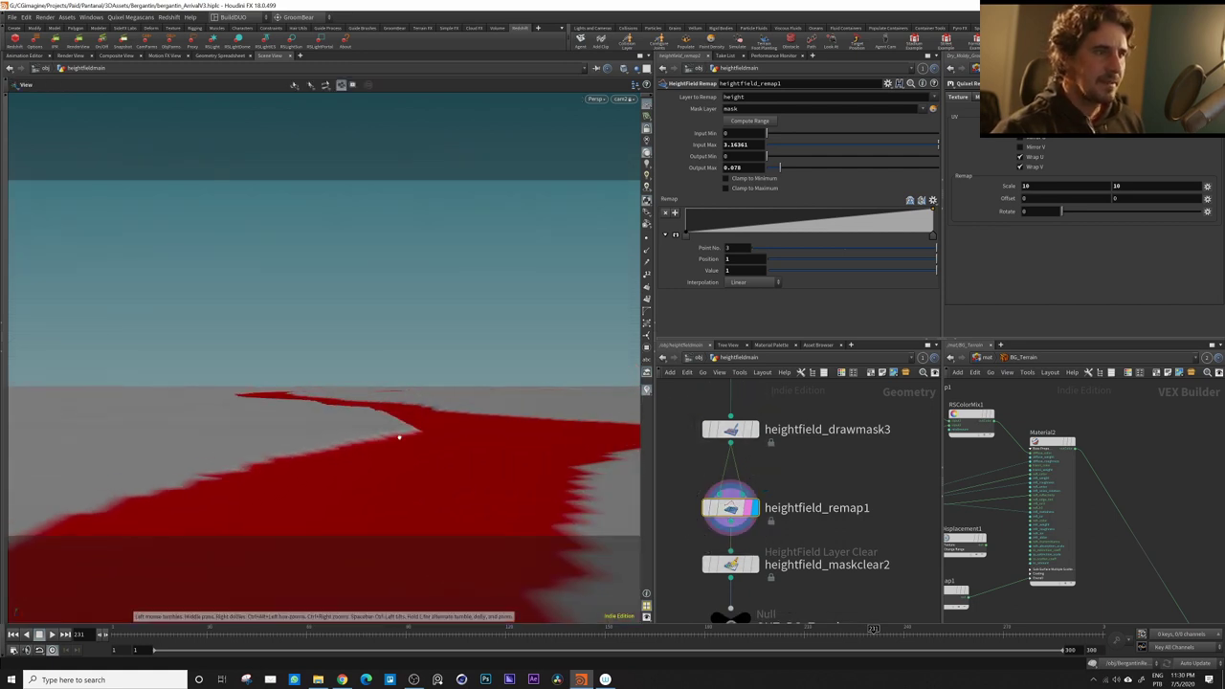
pyautogui.keyDown('alt'); pyautogui.moveTo(399, 432); pyautogui.dragTo(440, 423, button='right'); pyautogui.keyUp('alt')
# Display heightfield_maskclear2's output and open the BG_terrain object's network at its object_merge1 node
pyautogui.moveTo(865, 542); pyautogui.dragTo(877, 452, button='middle')
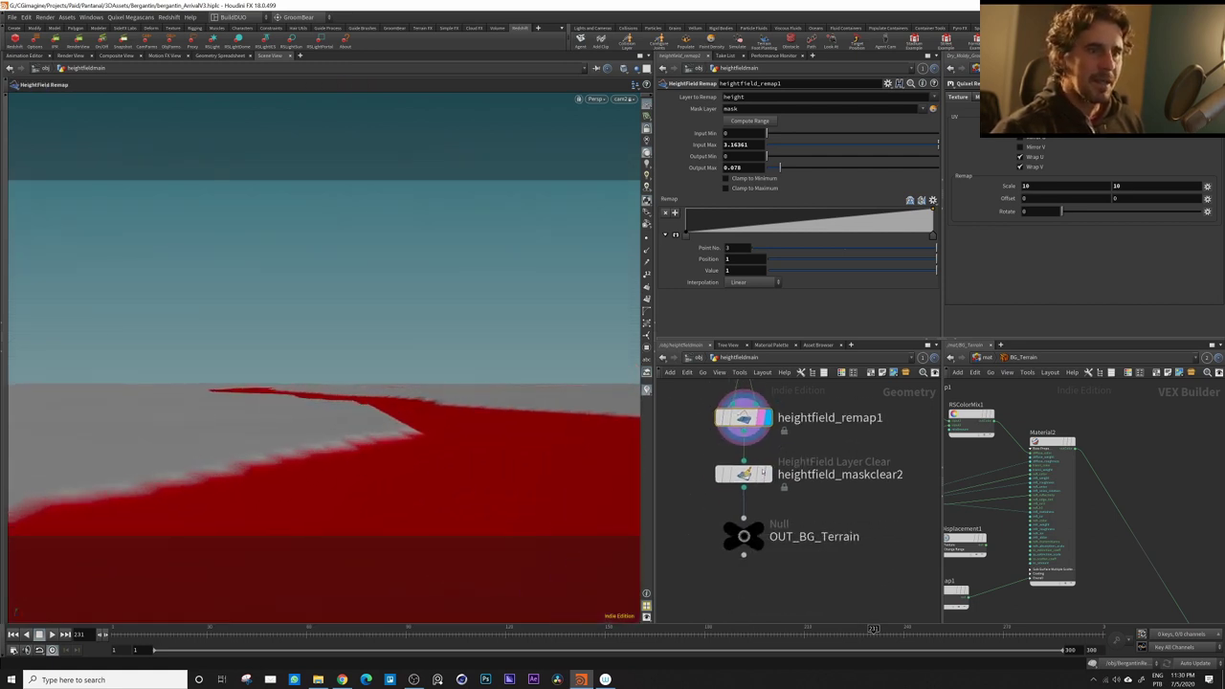
pyautogui.click(768, 475)
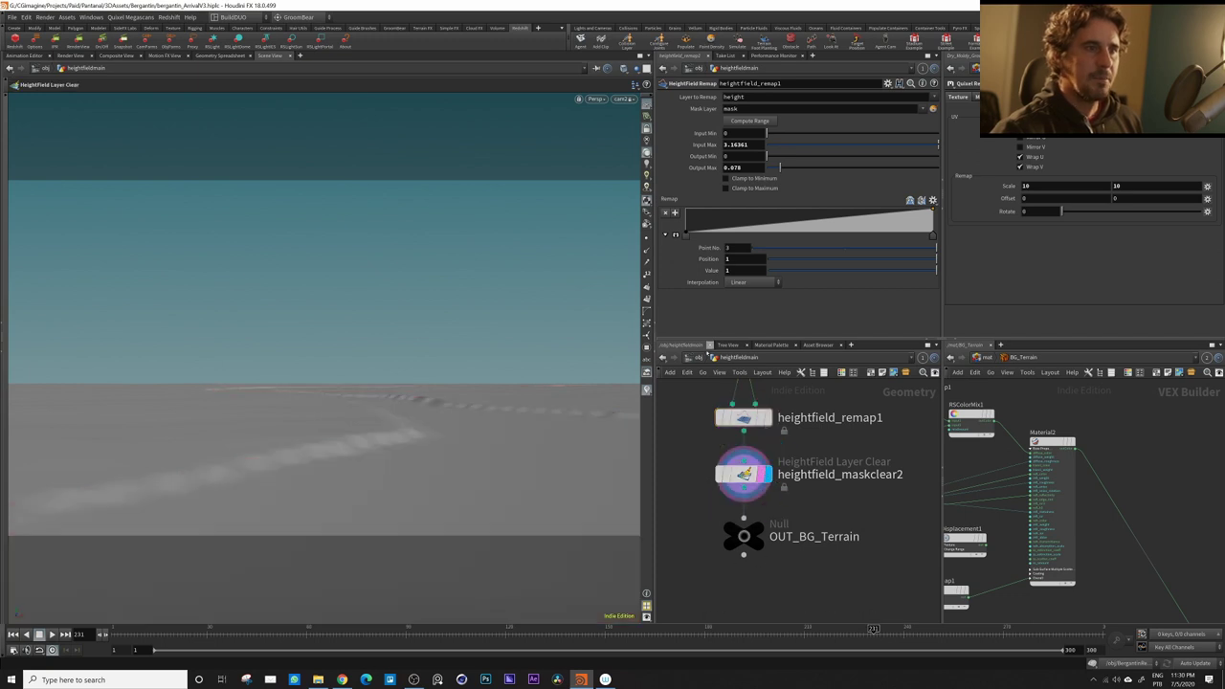
pyautogui.click(700, 357)
pyautogui.doubleClick(835, 462)
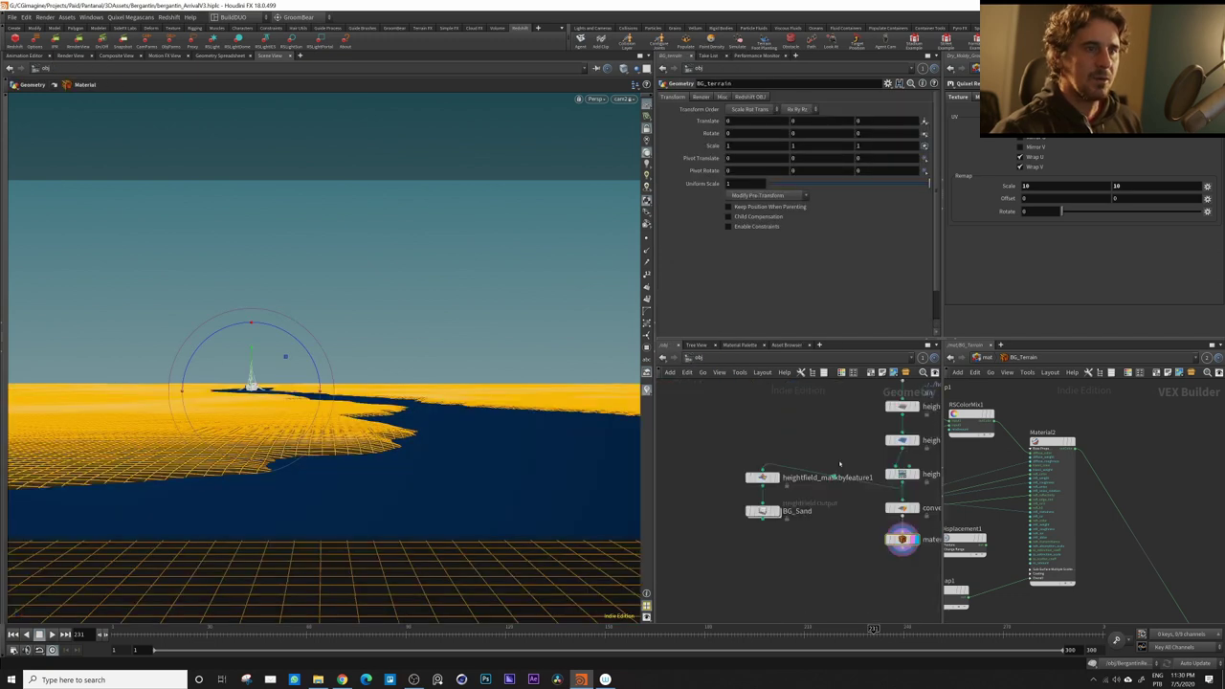
pyautogui.moveTo(816, 449); pyautogui.dragTo(681, 516, button='middle')
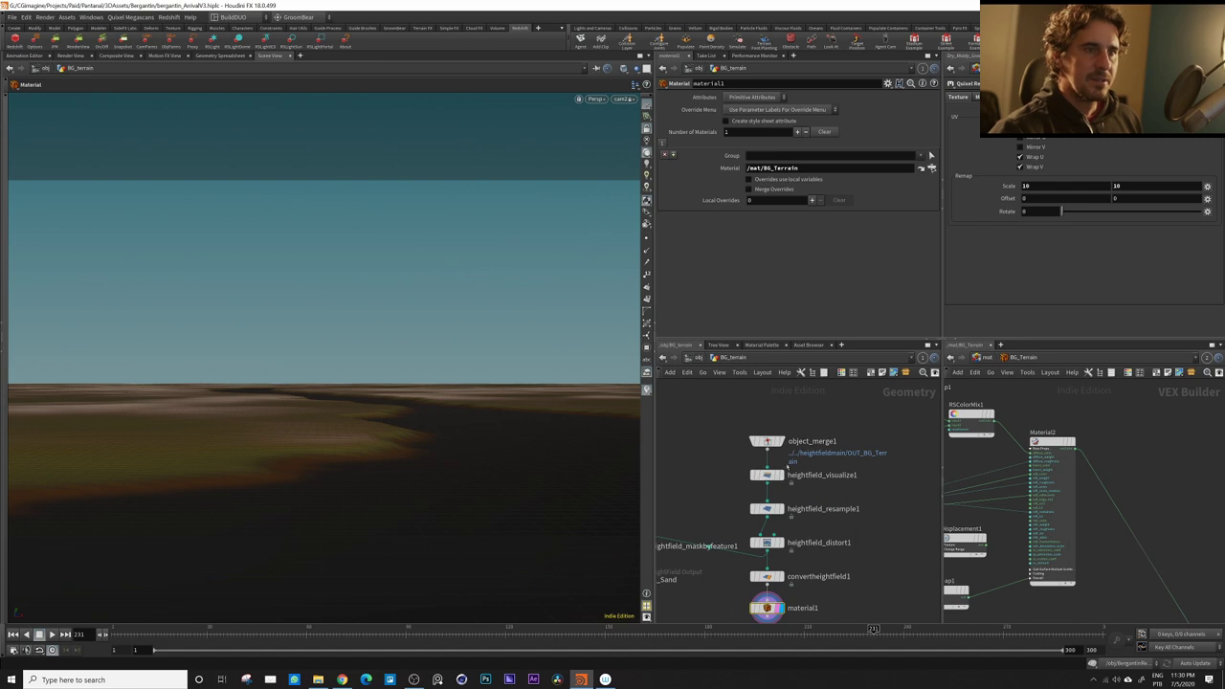
# Display heightfield_visualize1 in BG_terrain and examine its height ramp colours across the terrain and river
pyautogui.click(756, 475)
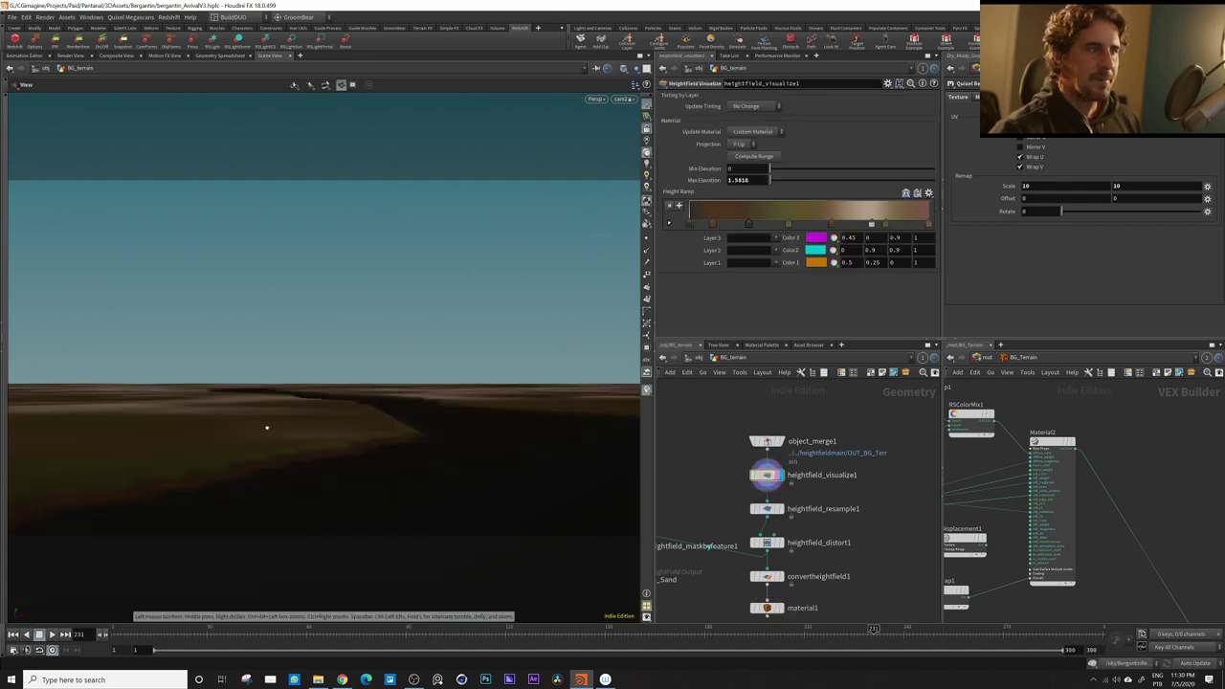
pyautogui.moveTo(267, 428); pyautogui.dragTo(345, 428)
pyautogui.moveTo(345, 429); pyautogui.dragTo(156, 451, button='right')
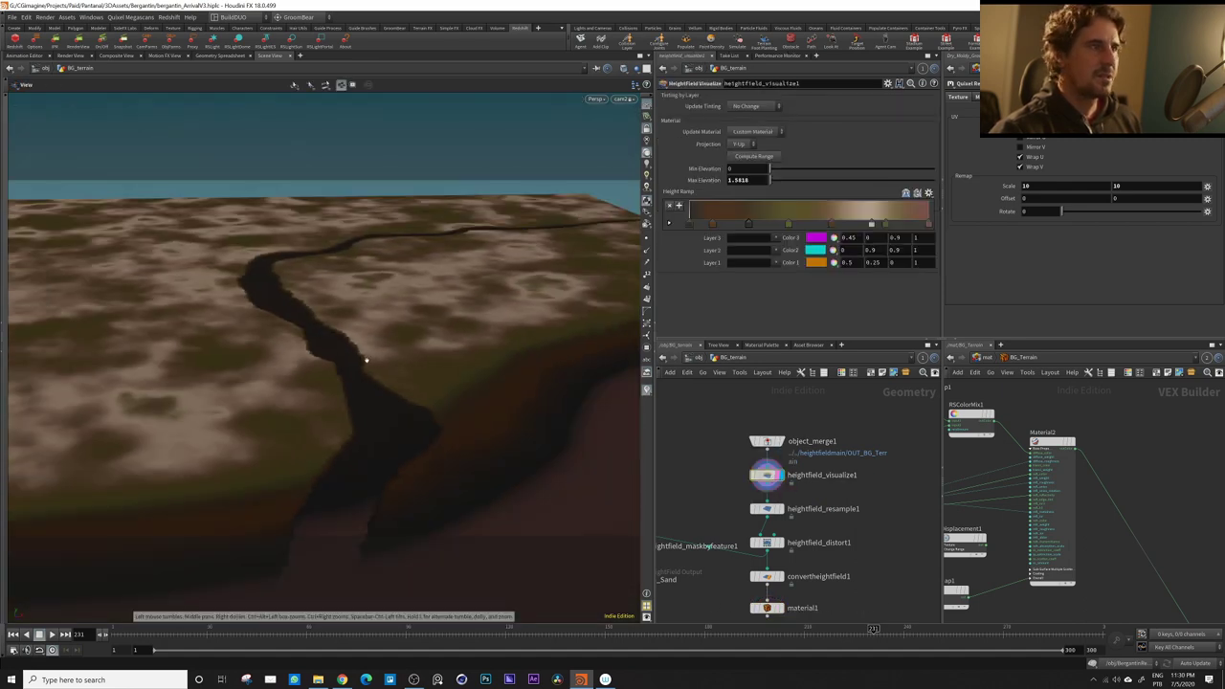
pyautogui.moveTo(366, 360); pyautogui.dragTo(249, 292)
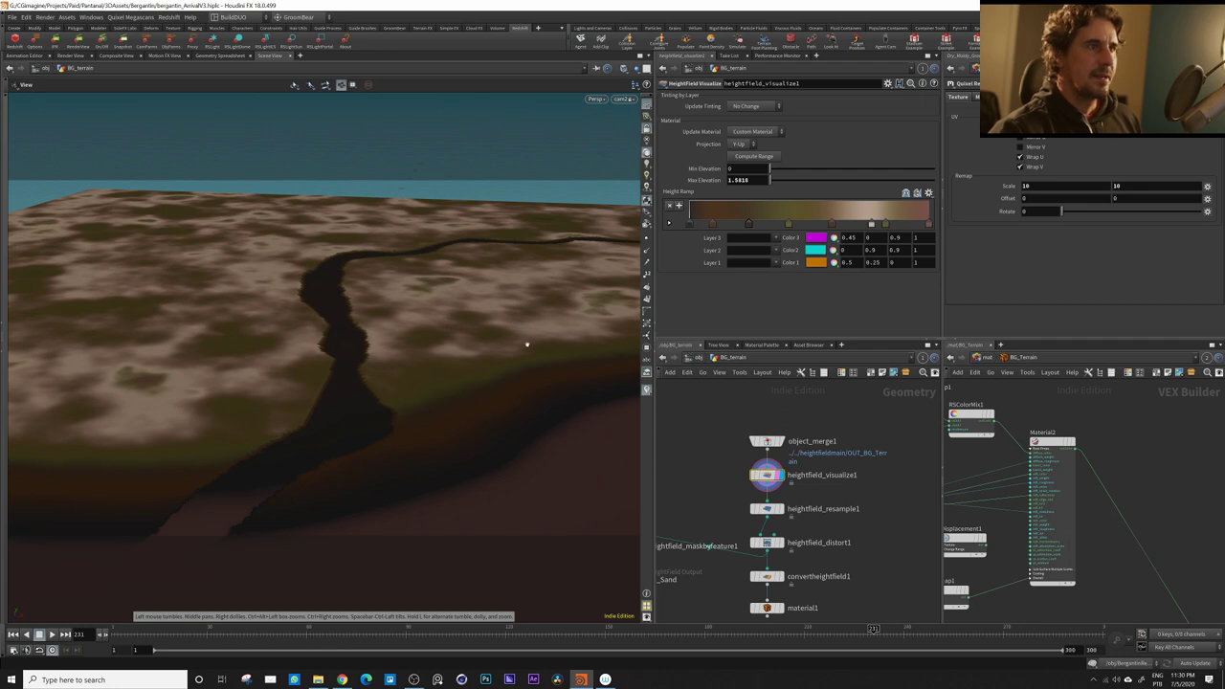
pyautogui.moveTo(526, 344); pyautogui.dragTo(574, 258)
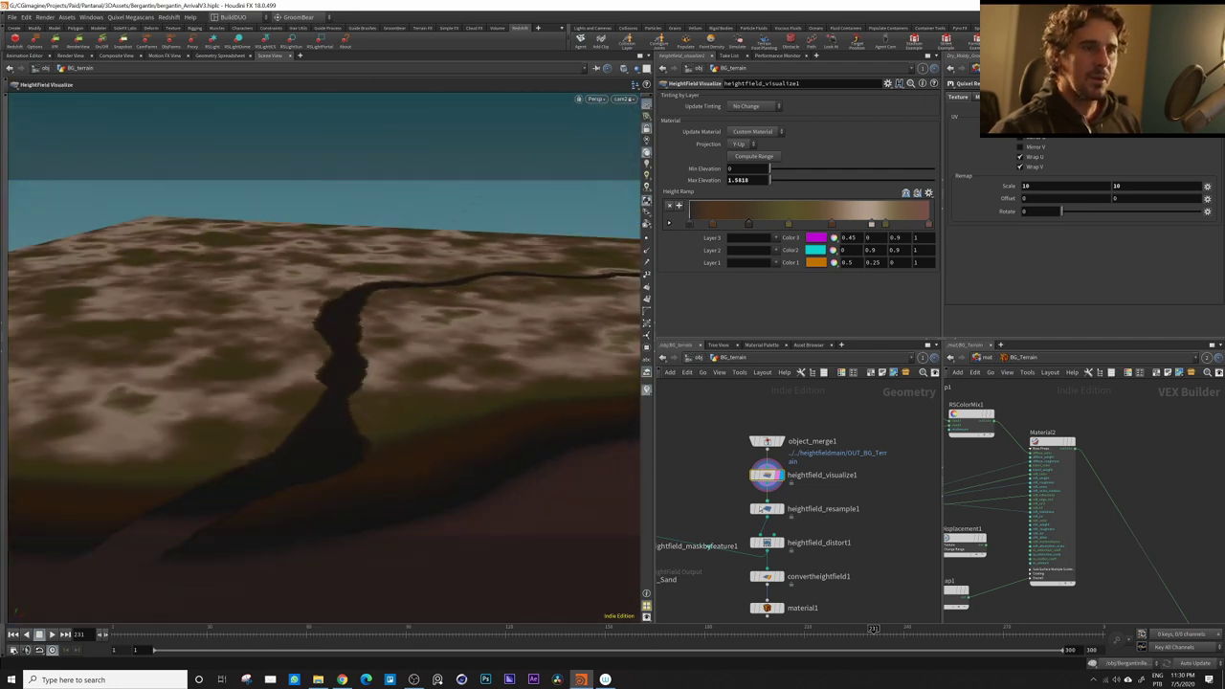
# Display heightfield_resample1 and inspect the resampled river banks up close
pyautogui.moveTo(761, 509); pyautogui.dragTo(821, 416, button='middle')
pyautogui.scroll(1, 820, 416)
pyautogui.click(840, 415)
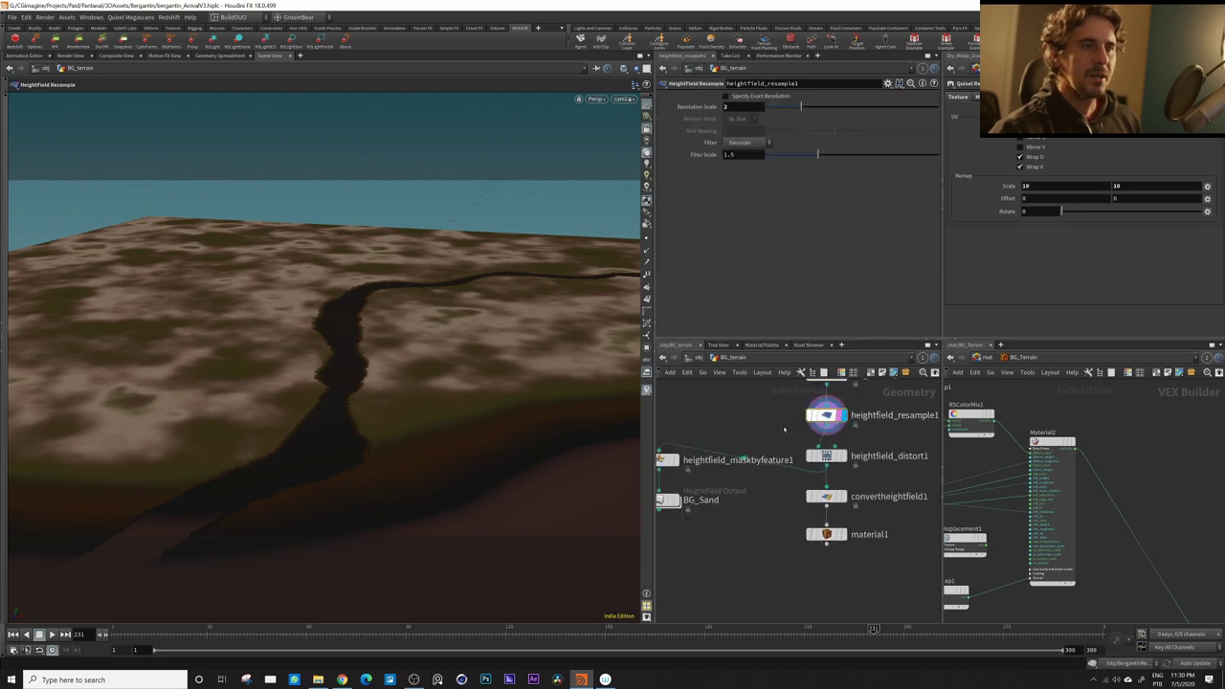
pyautogui.press('Escape')
pyautogui.moveTo(300, 430); pyautogui.dragTo(483, 417)
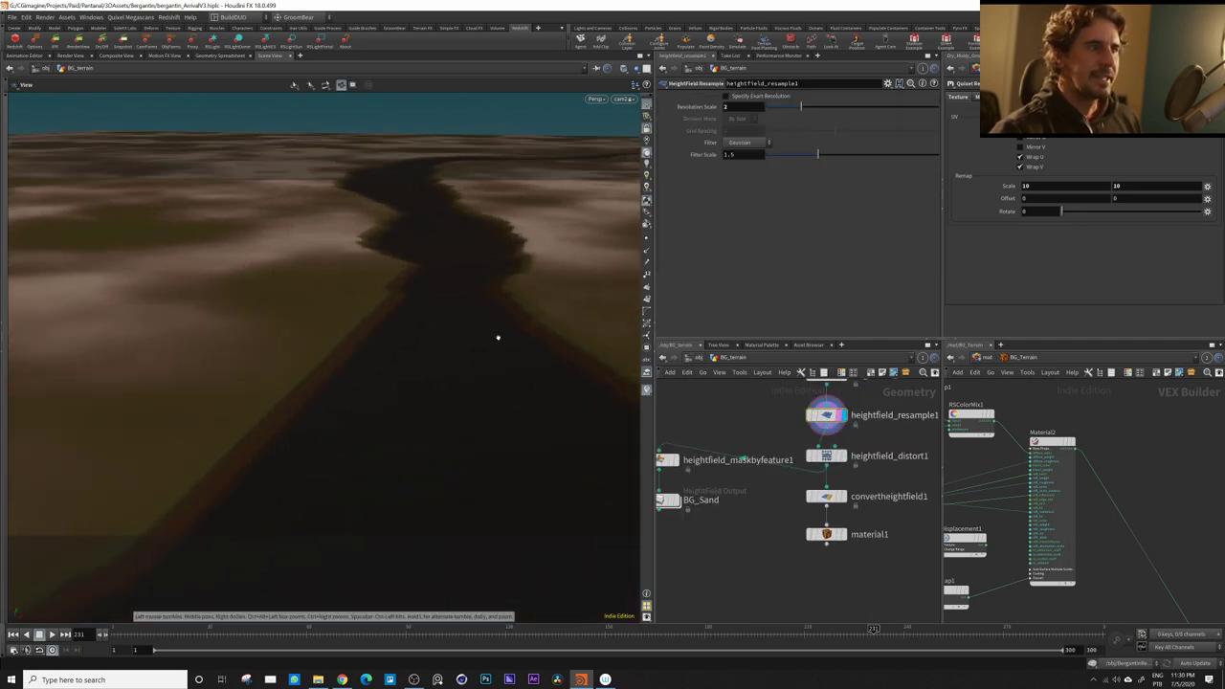
pyautogui.moveTo(829, 421)
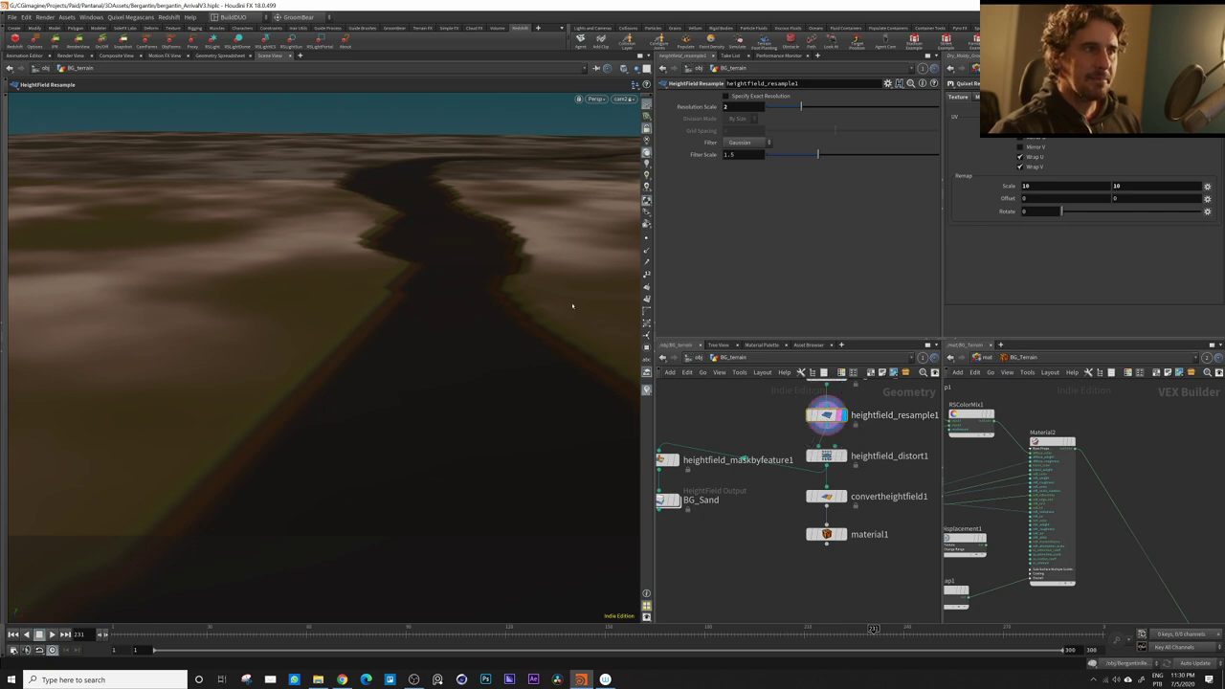
# Compare the voxel resolution in the node information of heightfield_resample1 and heightfield_visualize1
pyautogui.middleClick(825, 456)
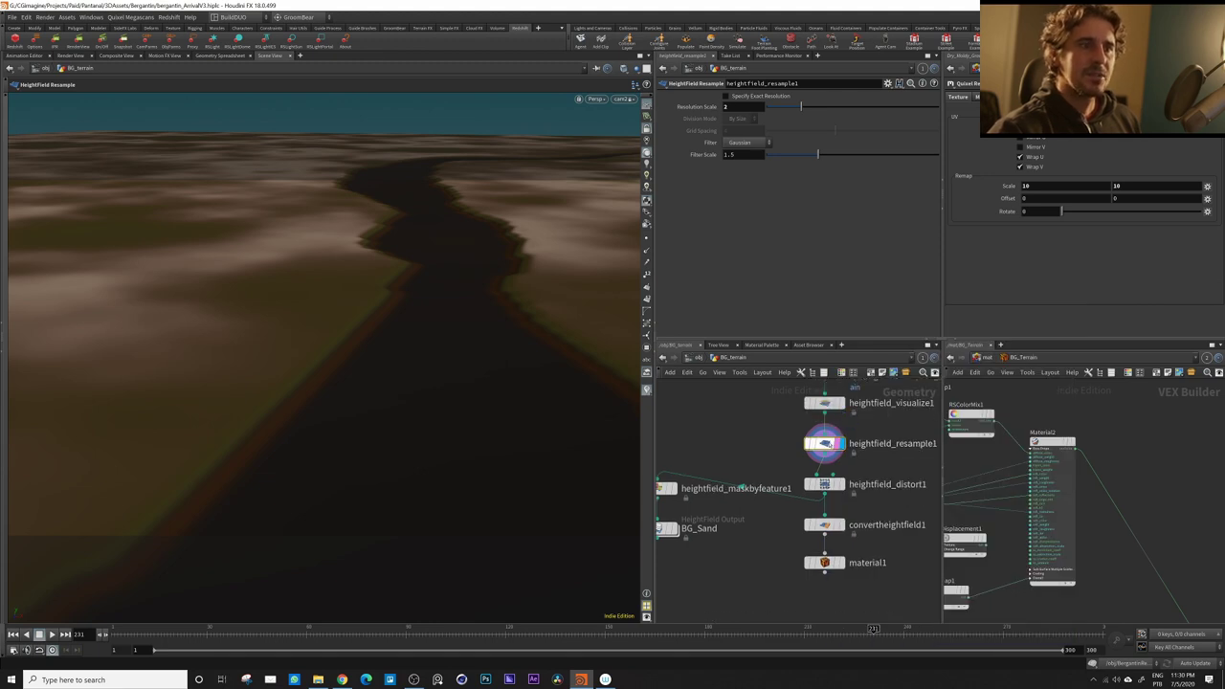
pyautogui.middleClick(820, 443)
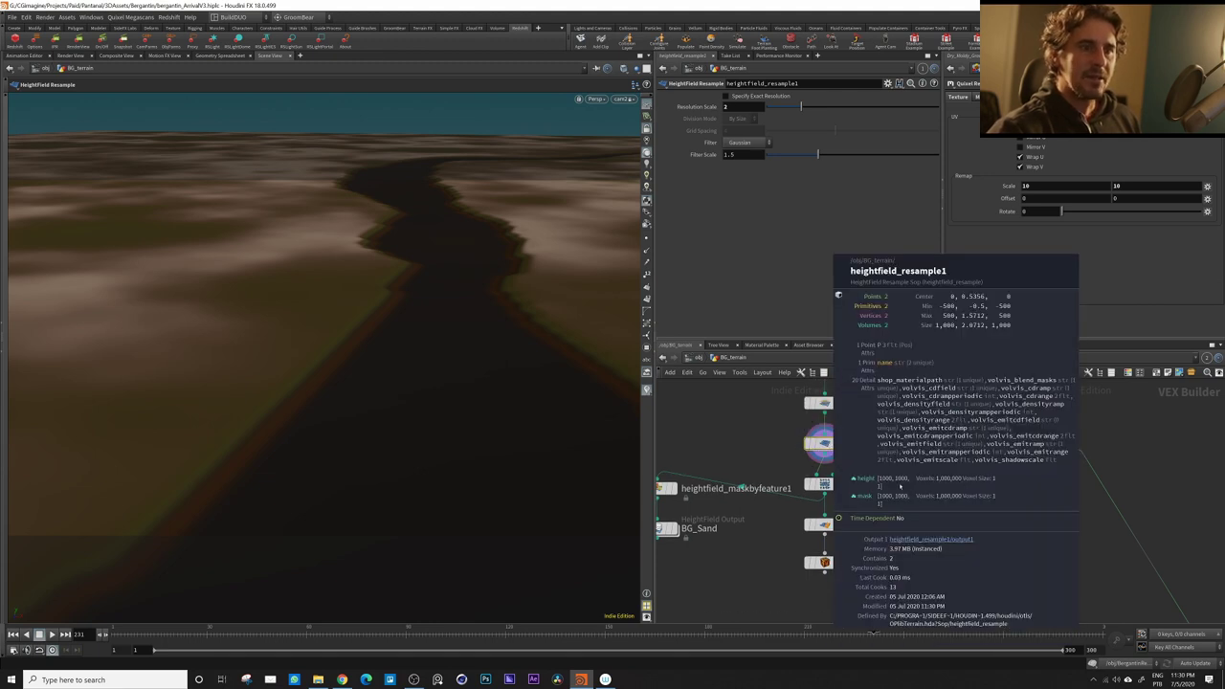
pyautogui.scroll(-1, 820, 398)
pyautogui.middleClick(823, 404)
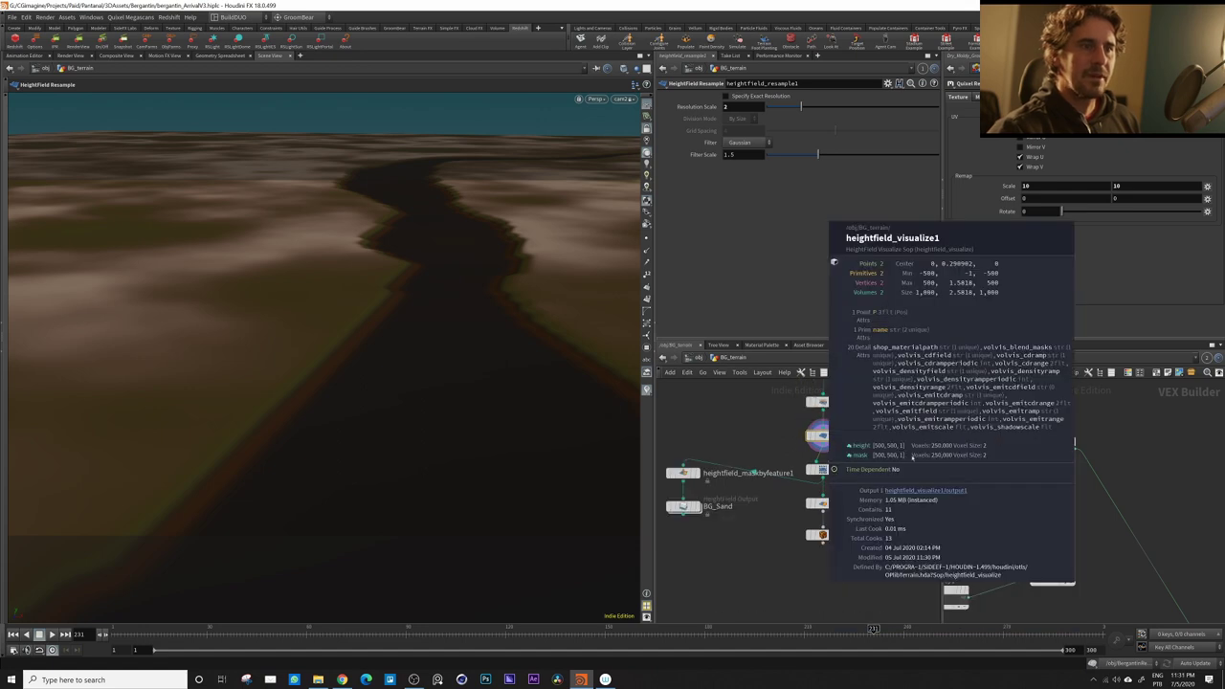
# Display convertheightfield1's polygon output, followed by material1, and view the whole terrain with its BG_Terrain material assigned
pyautogui.scroll(3, 821, 505)
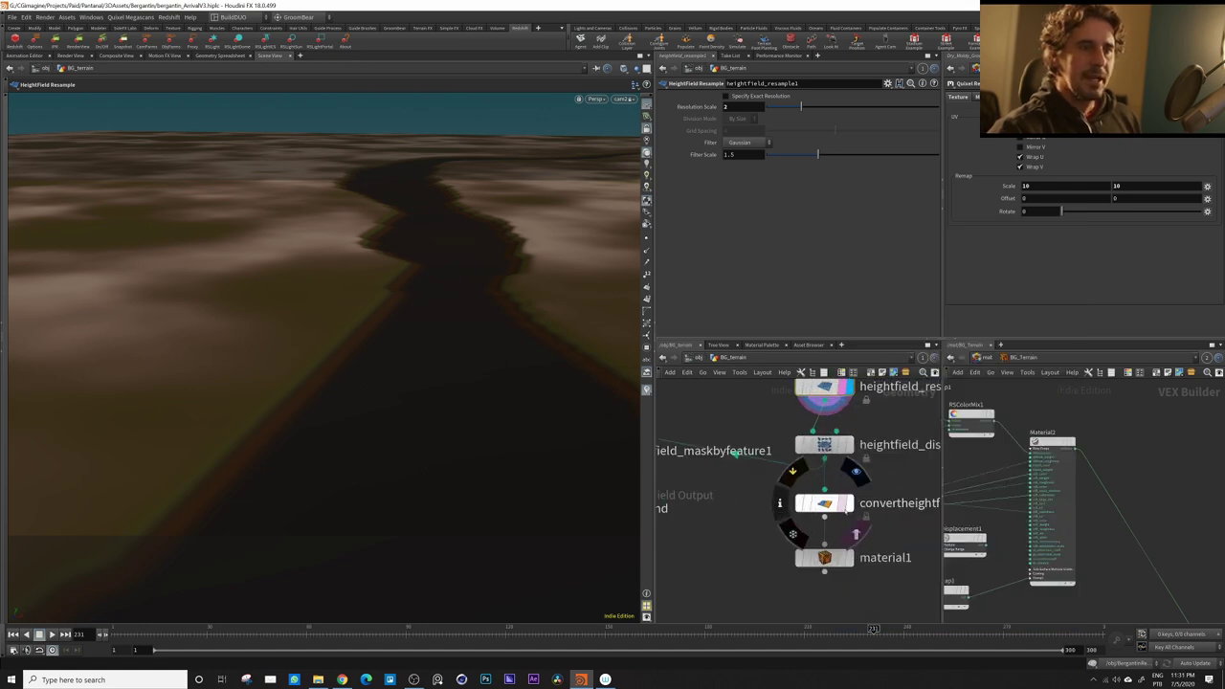
pyautogui.click(856, 471)
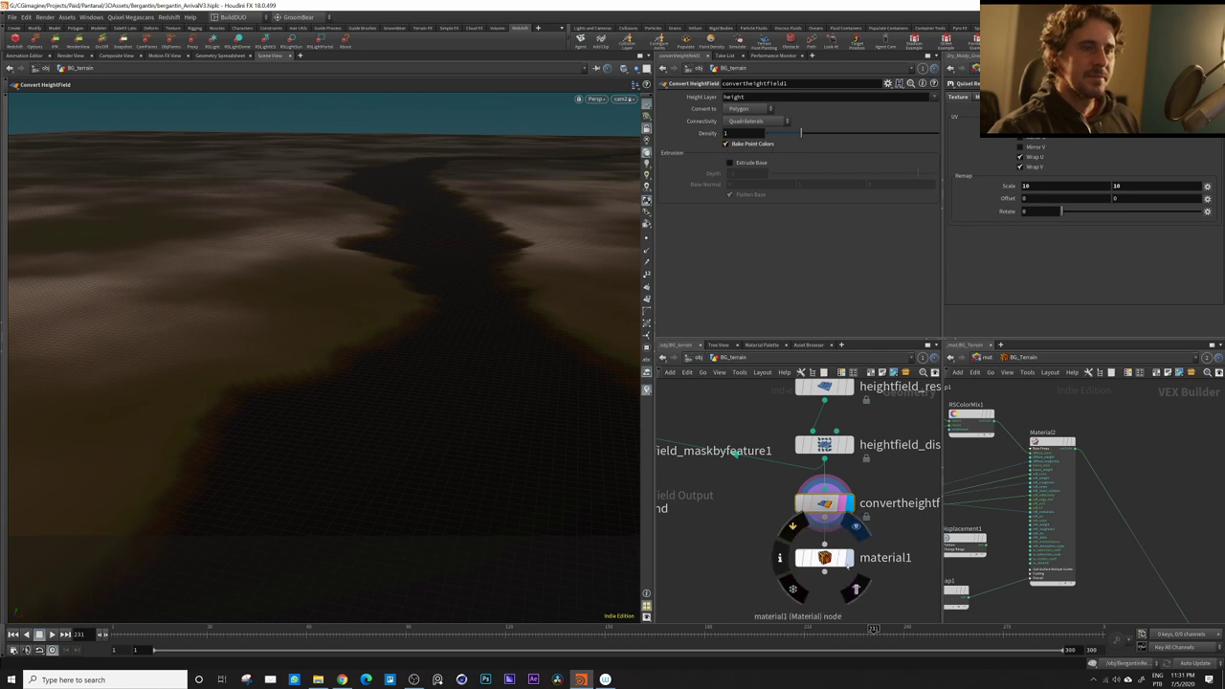
pyautogui.click(849, 557)
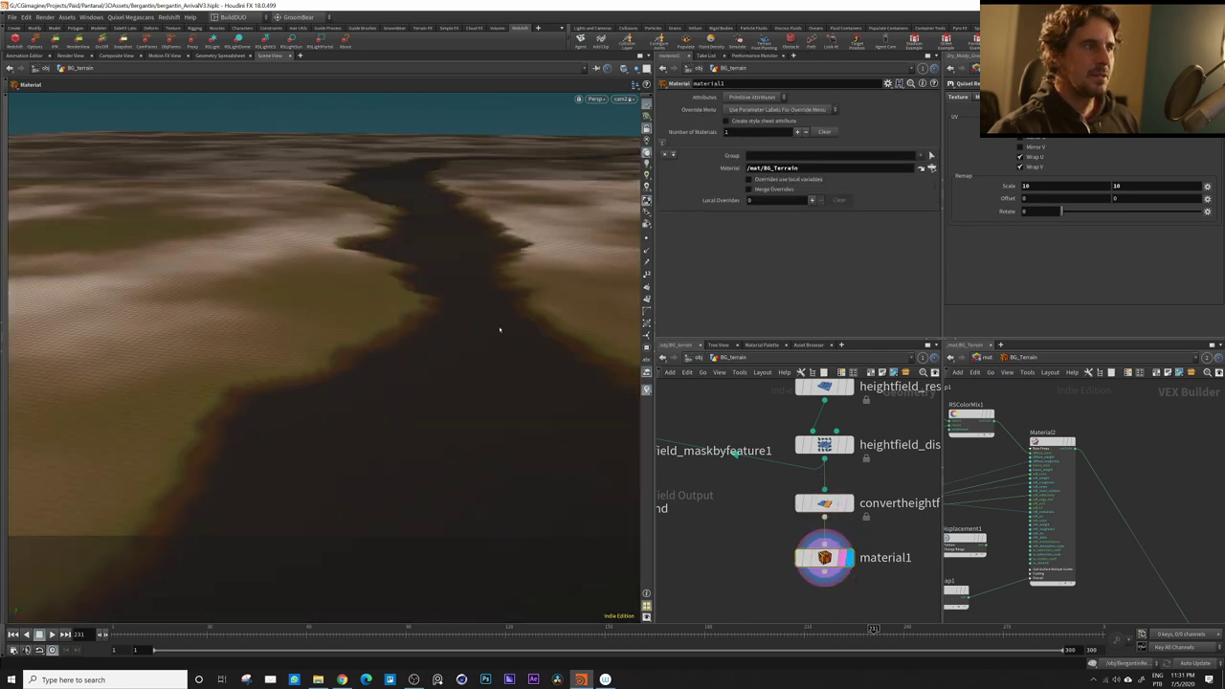
pyautogui.keyDown('alt'); pyautogui.moveTo(401, 321); pyautogui.dragTo(224, 350, button='right'); pyautogui.keyUp('alt')
pyautogui.keyDown('alt'); pyautogui.moveTo(224, 350); pyautogui.dragTo(304, 372); pyautogui.keyUp('alt')
# Bring the BG_Terrain shader network into view and shift its topmost node slightly away from its neighbours
pyautogui.scroll(-4, 1047, 420)
pyautogui.moveTo(966, 405); pyautogui.dragTo(1070, 401, button='middle')
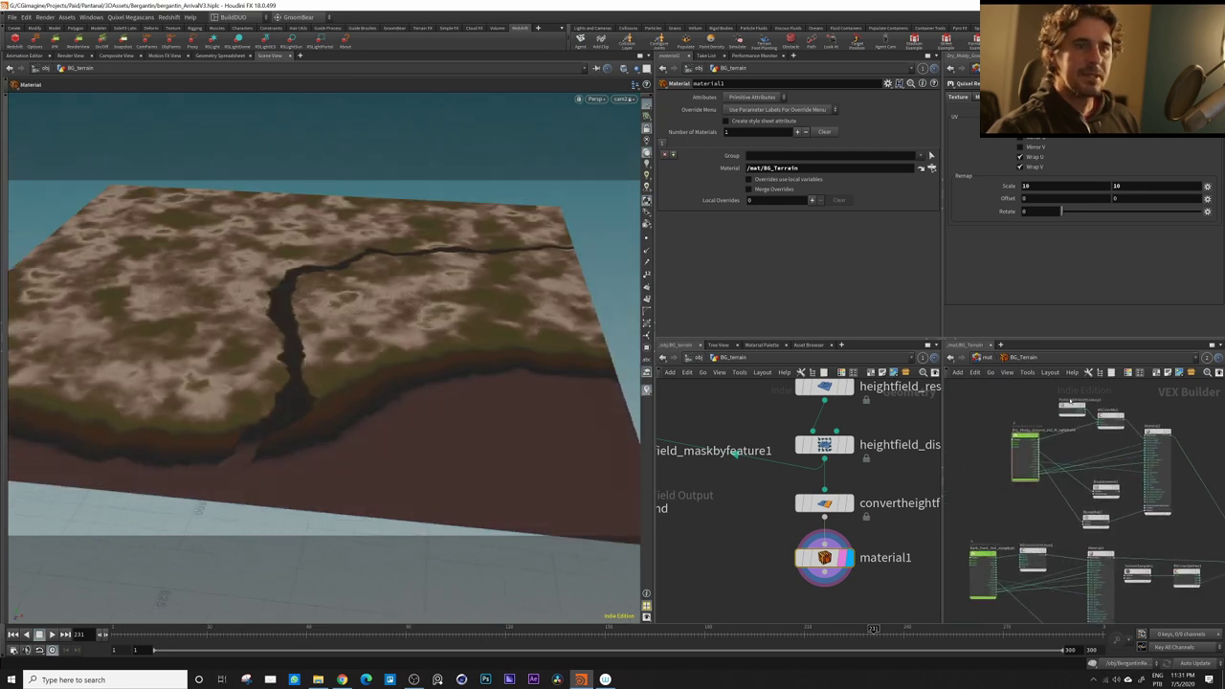
pyautogui.moveTo(1070, 405); pyautogui.dragTo(1055, 396)
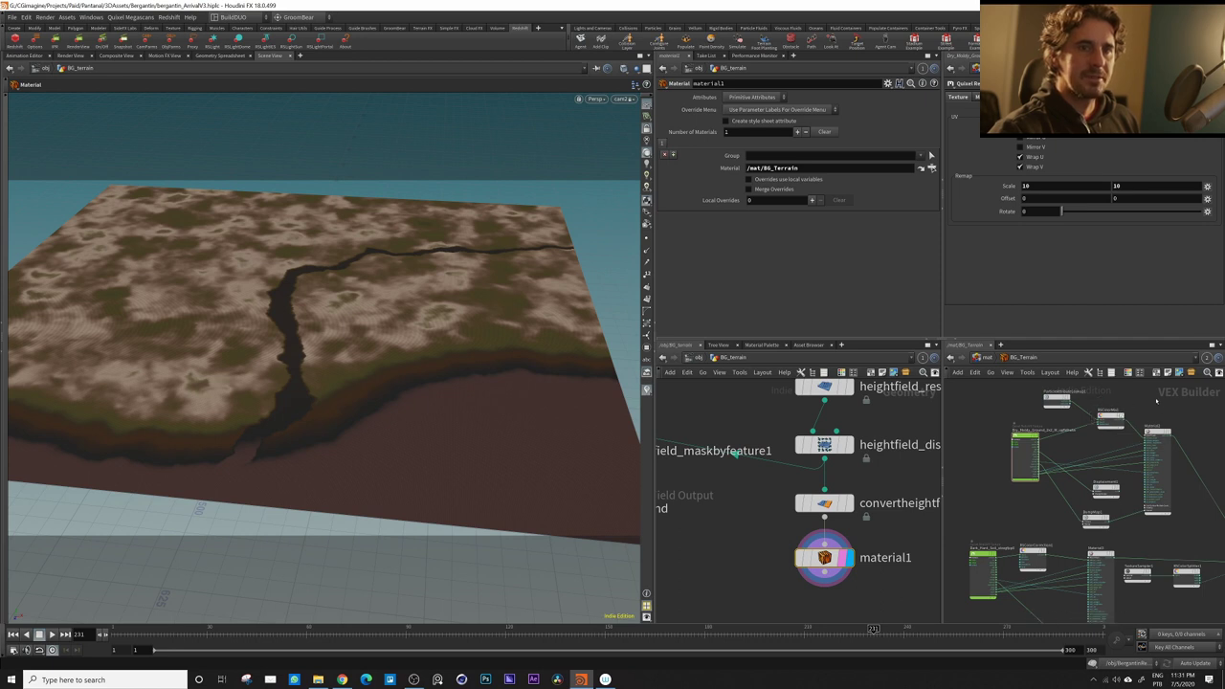
# Display heightfield_maskbyfeature1 in the BG_terrain network and inspect its height mask up close at the river mouth
pyautogui.scroll(-3, 1048, 402)
pyautogui.moveTo(1048, 406); pyautogui.dragTo(971, 406, button='middle')
pyautogui.scroll(-5, 794, 520)
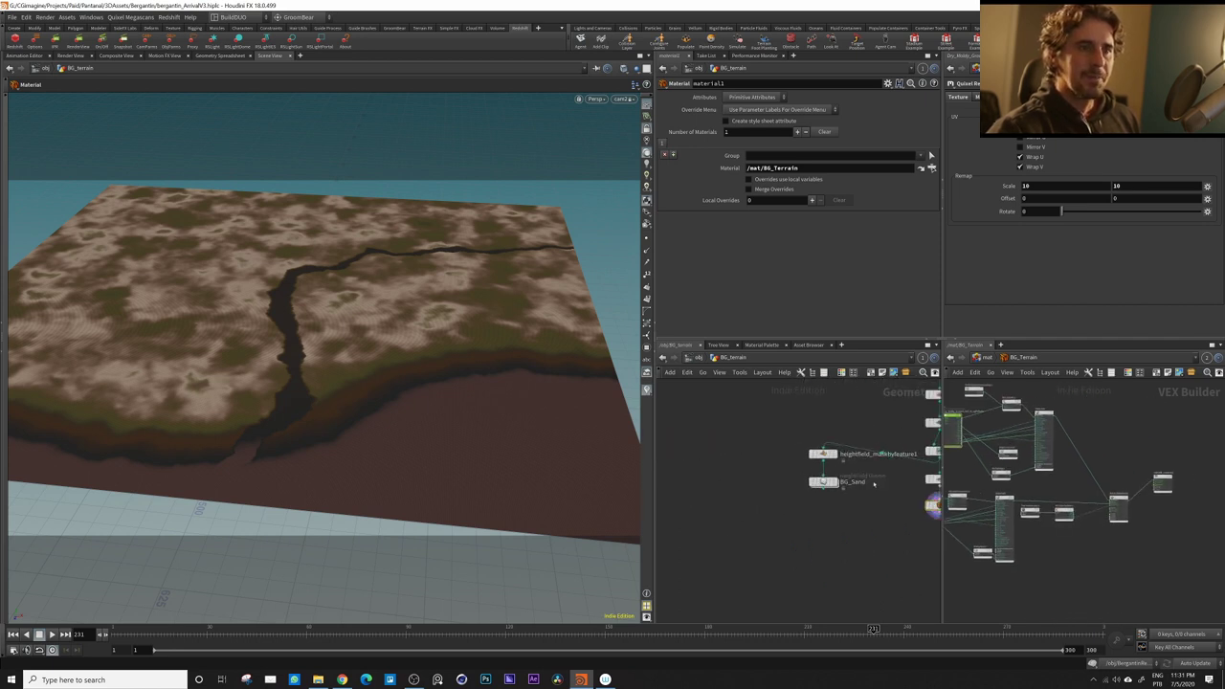
pyautogui.moveTo(695, 496); pyautogui.dragTo(732, 494, button='middle')
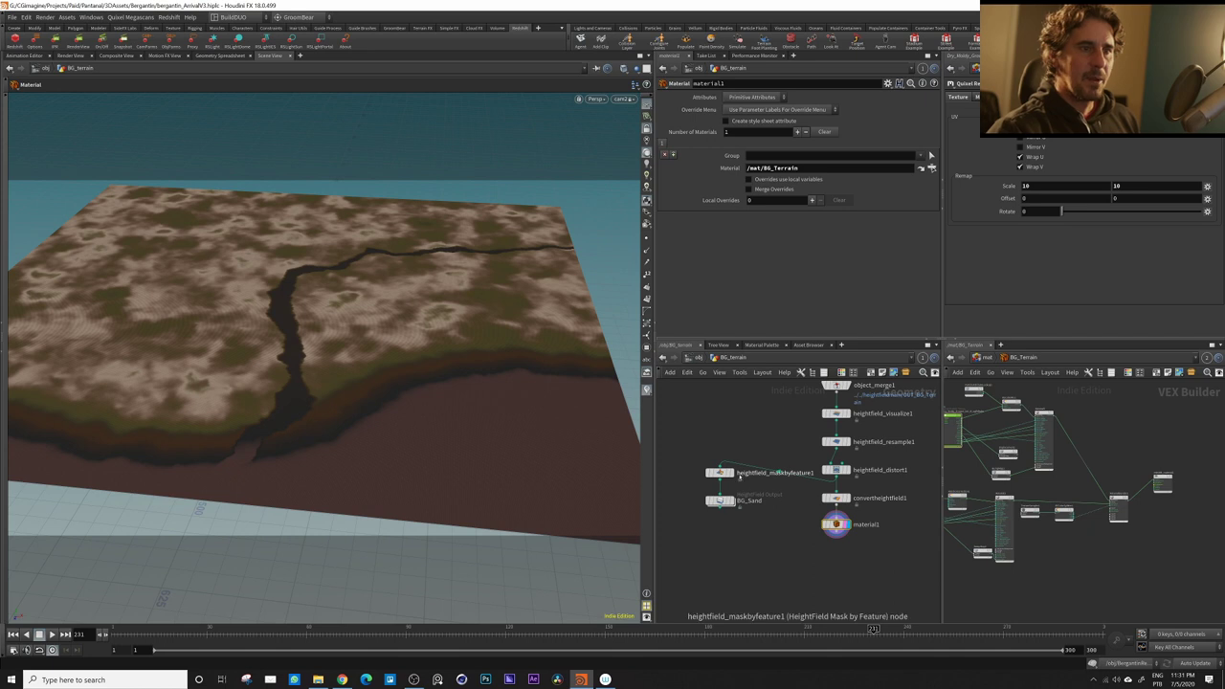
pyautogui.click(730, 473)
pyautogui.click(722, 473)
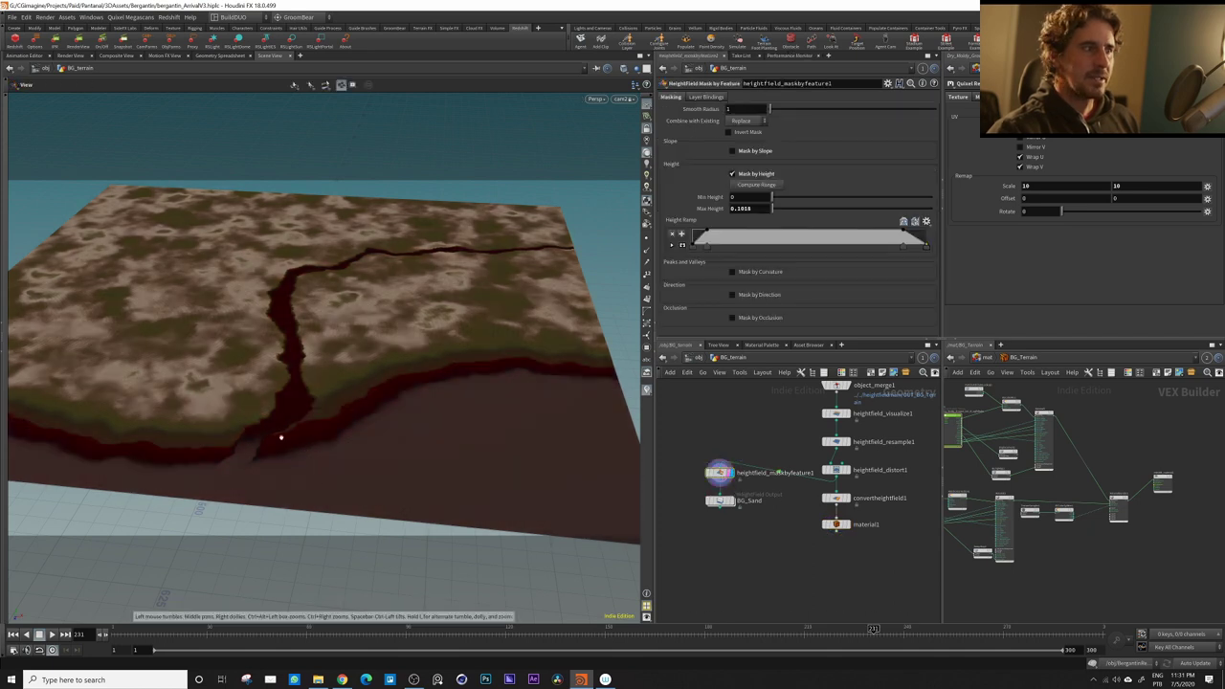
pyautogui.keyDown('alt'); pyautogui.moveTo(280, 437); pyautogui.dragTo(478, 385, button='right'); pyautogui.keyUp('alt')
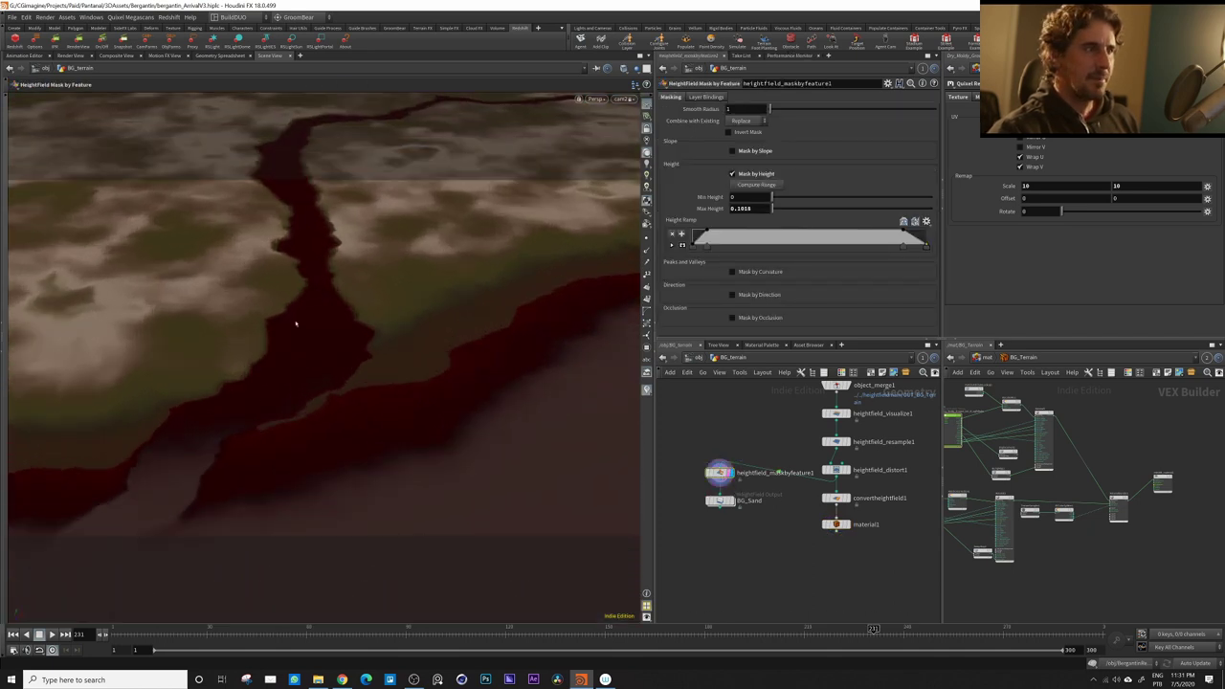
# Review the BG_Sand heightfield output settings and the TextureSampler1 node that drives the material blend in the BG_Terrain shader
pyautogui.click(722, 500)
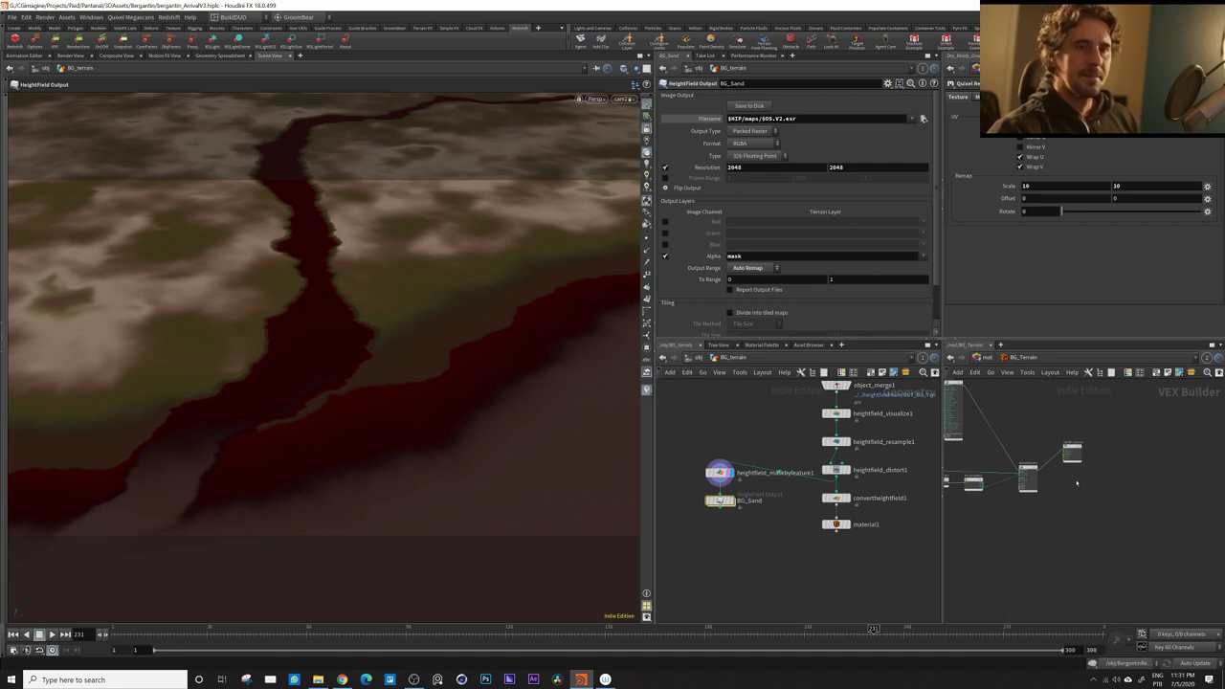
pyautogui.scroll(3, 1008, 471)
pyautogui.scroll(3, 1009, 470)
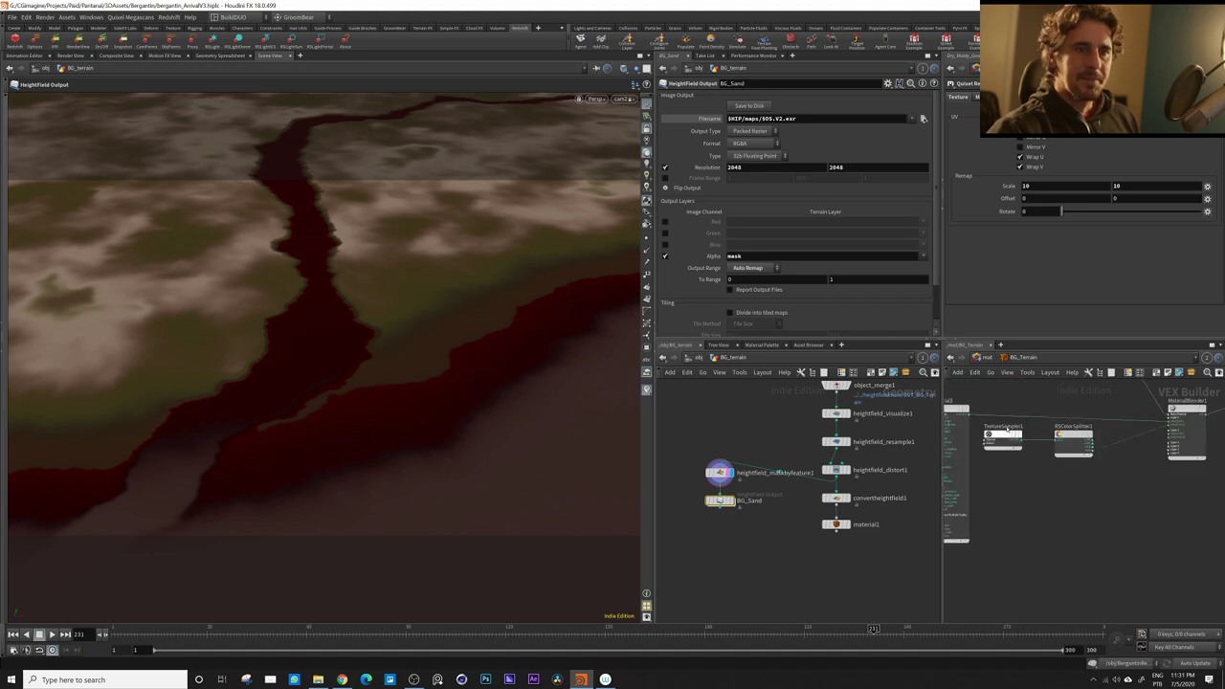
pyautogui.click(995, 434)
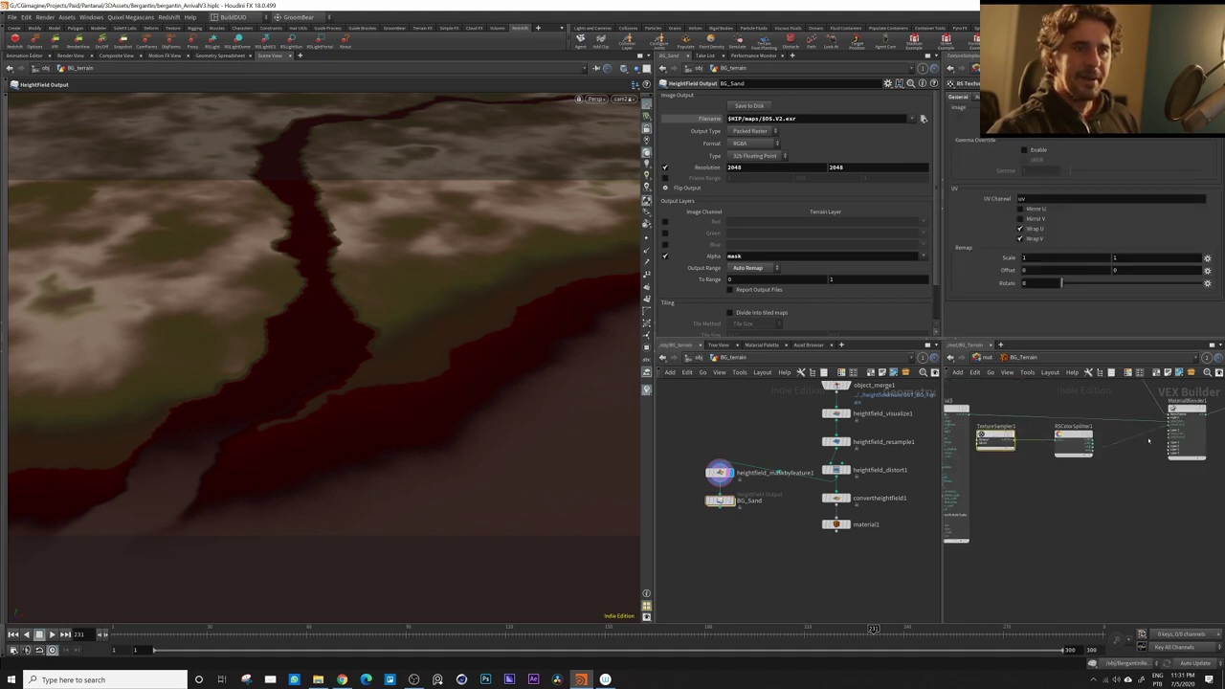
pyautogui.moveTo(1097, 513); pyautogui.dragTo(1200, 527, button='middle')
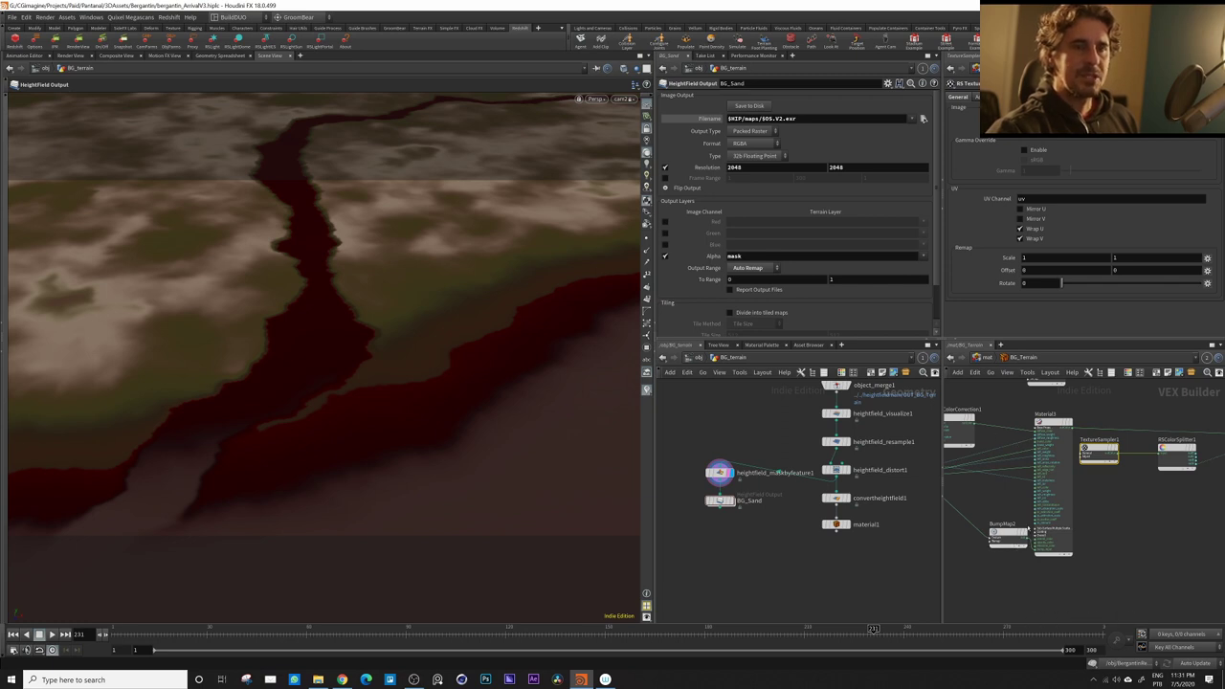
pyautogui.moveTo(1112, 517); pyautogui.dragTo(1023, 641, button='middle')
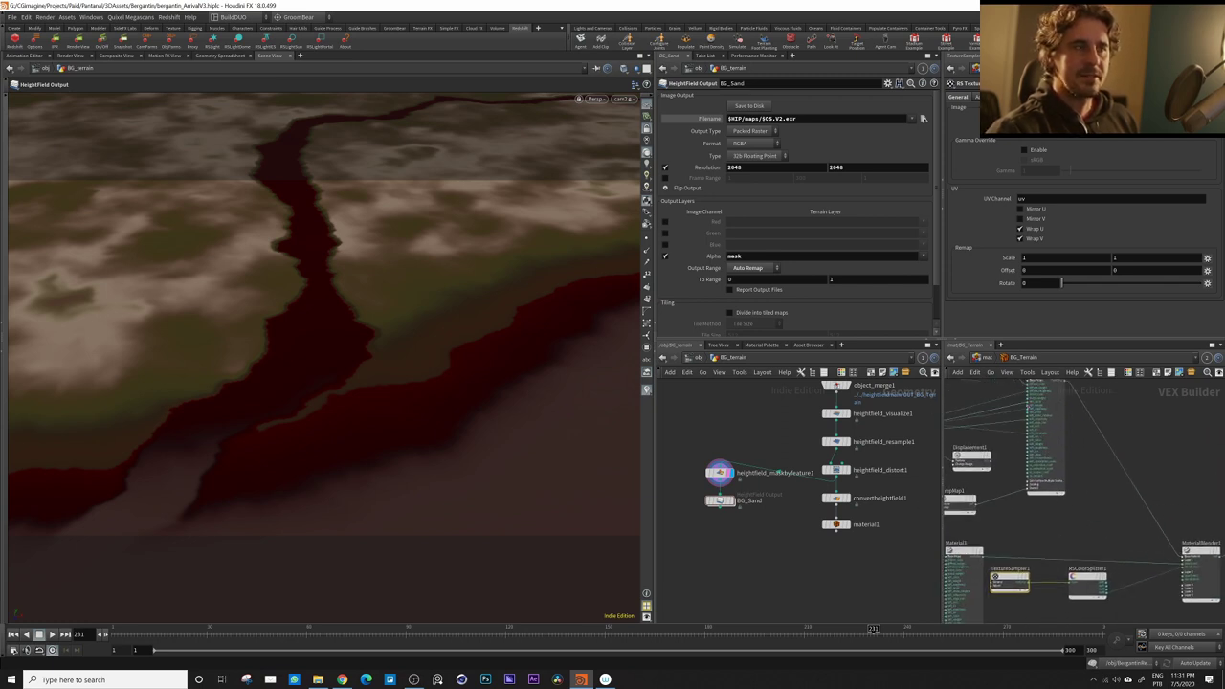
pyautogui.moveTo(1112, 507); pyautogui.dragTo(1062, 444, button='middle')
# Open the water material, review its TextureSampler1 and BumpMap1 settings, and return to the mat network
pyautogui.press('u')
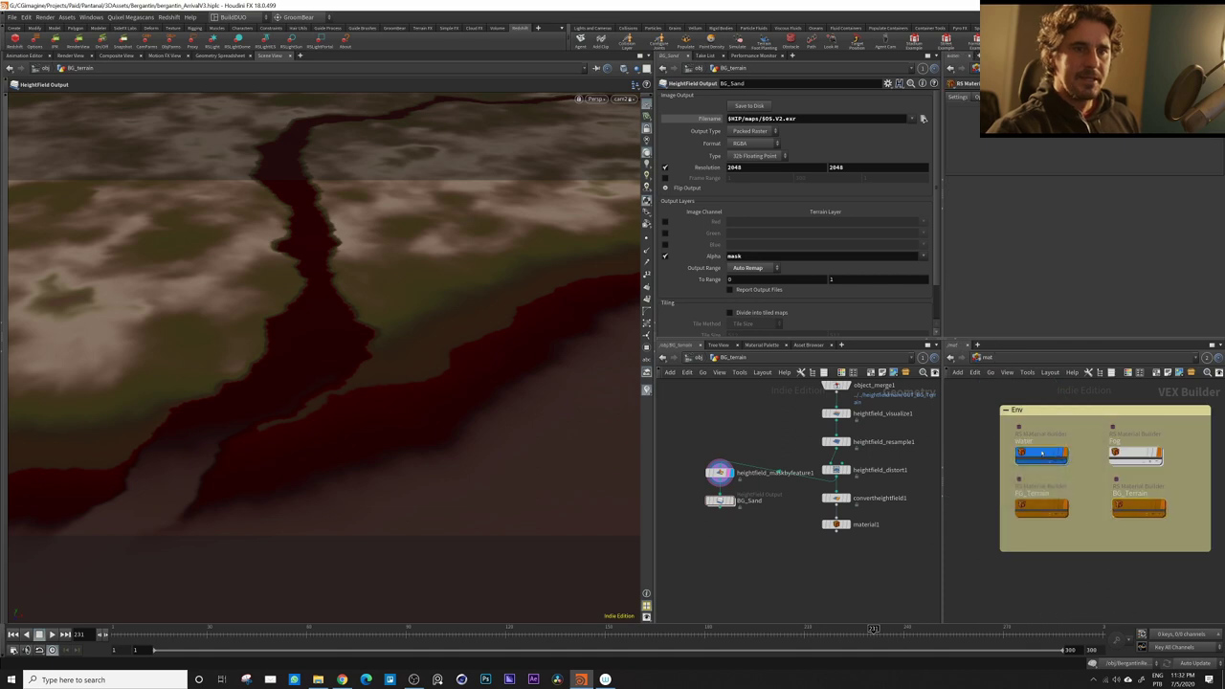
pyautogui.doubleClick(1043, 455)
pyautogui.click(992, 531)
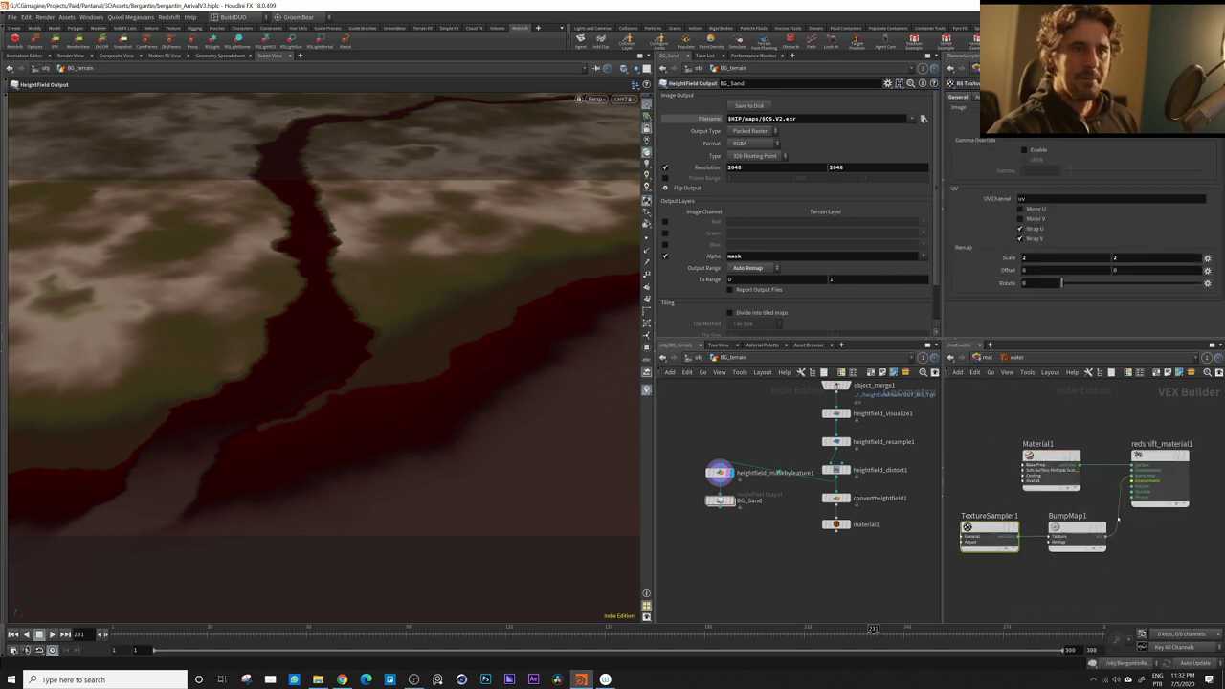
pyautogui.click(1076, 530)
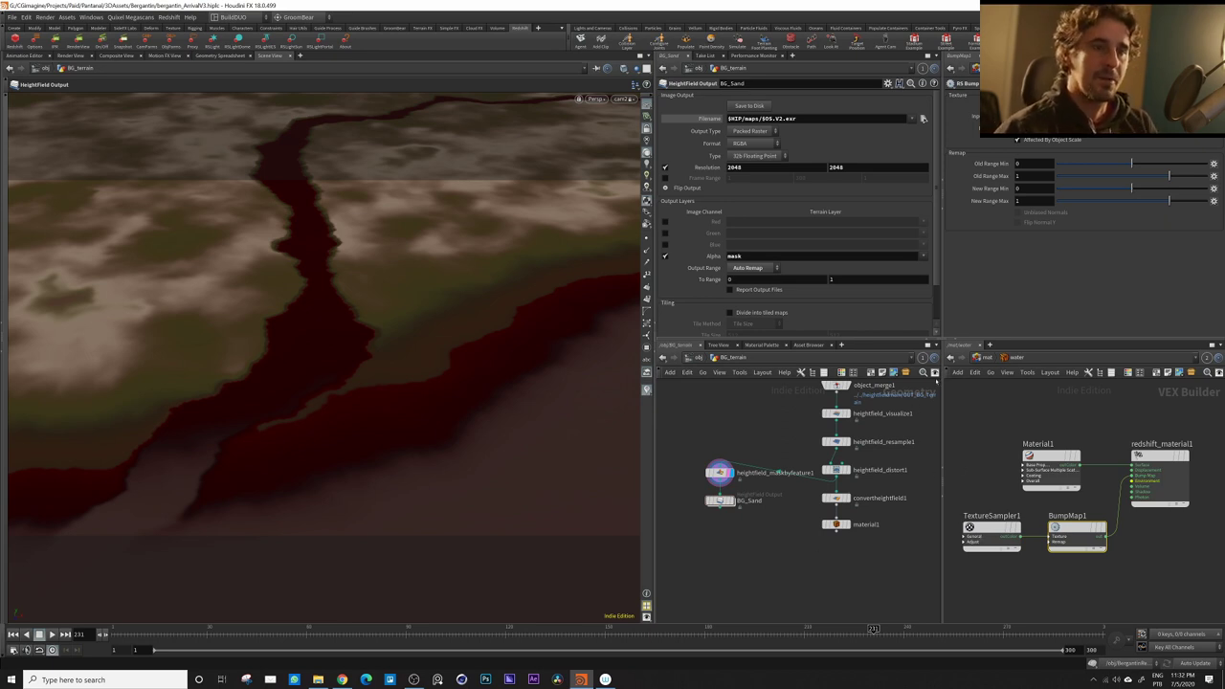
pyautogui.click(985, 358)
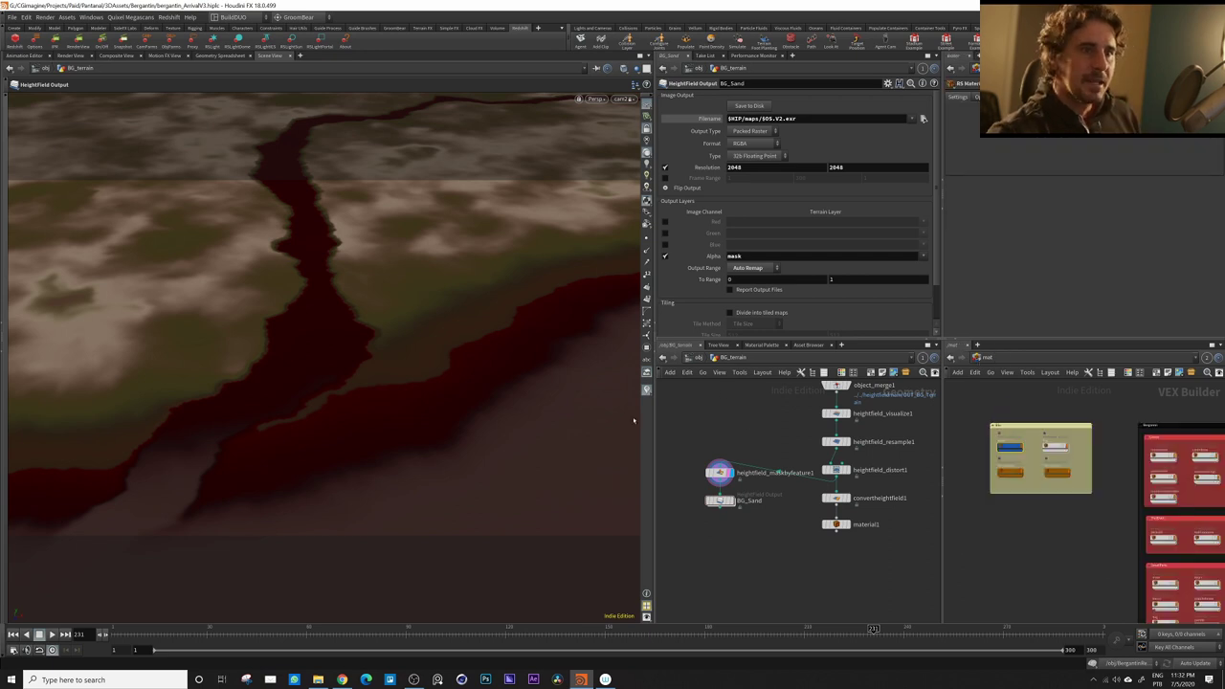
# Return the scene to the object level and inspect the river's water plane and the ship sailing on it up close
pyautogui.moveTo(765, 415); pyautogui.dragTo(821, 455, button='middle')
pyautogui.click(693, 357)
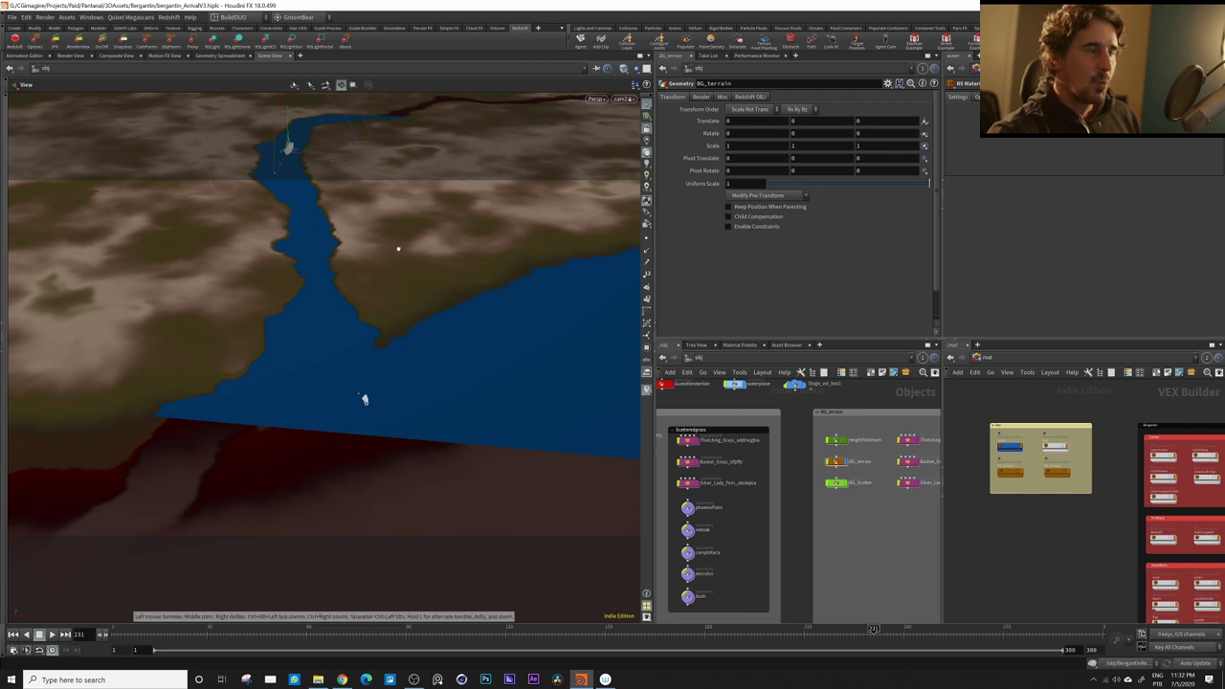
pyautogui.keyDown('alt'); pyautogui.moveTo(366, 399); pyautogui.dragTo(386, 593); pyautogui.keyUp('alt')
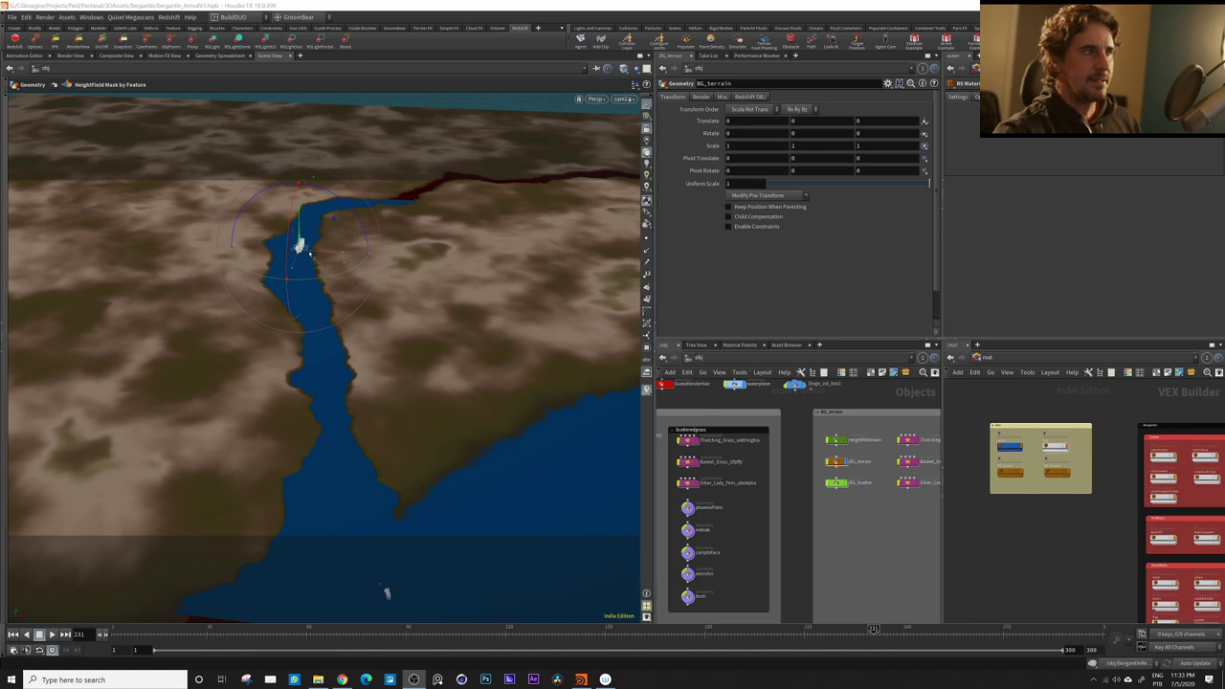
pyautogui.keyDown('alt'); pyautogui.moveTo(356, 206); pyautogui.dragTo(478, 301, button='right'); pyautogui.keyUp('alt')
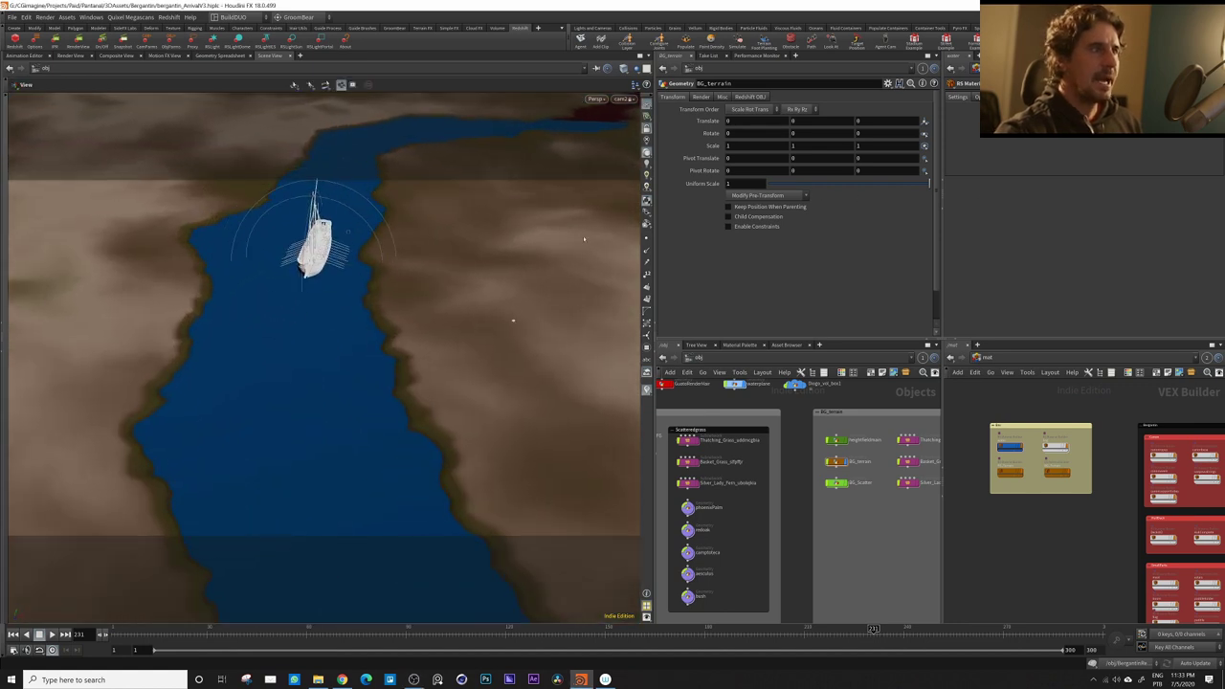
pyautogui.keyDown('alt'); pyautogui.moveTo(437, 271); pyautogui.dragTo(460, 306); pyautogui.keyUp('alt')
pyautogui.keyDown('alt'); pyautogui.moveTo(459, 306); pyautogui.dragTo(919, 177, button='right'); pyautogui.keyUp('alt')
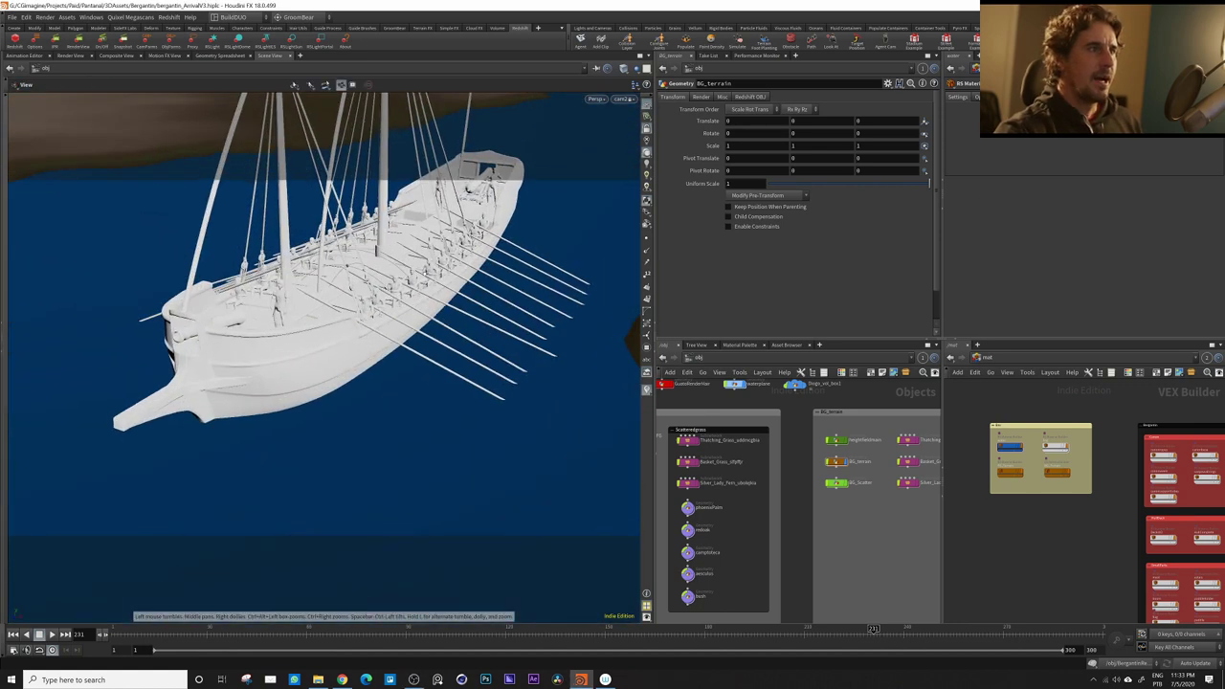
pyautogui.keyDown('alt'); pyautogui.moveTo(347, 267); pyautogui.dragTo(290, 460, button='right'); pyautogui.keyUp('alt')
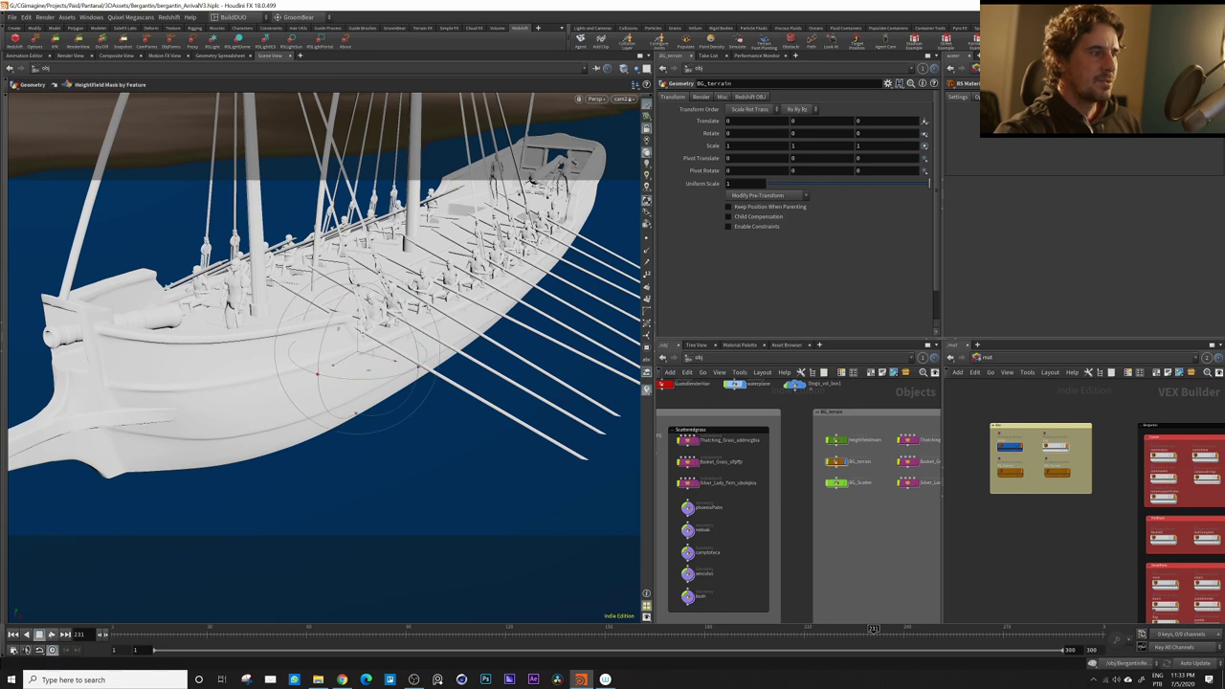
# Go back to frame 1 and examine the ship's crew and oars on deck from several angles
pyautogui.click(14, 635)
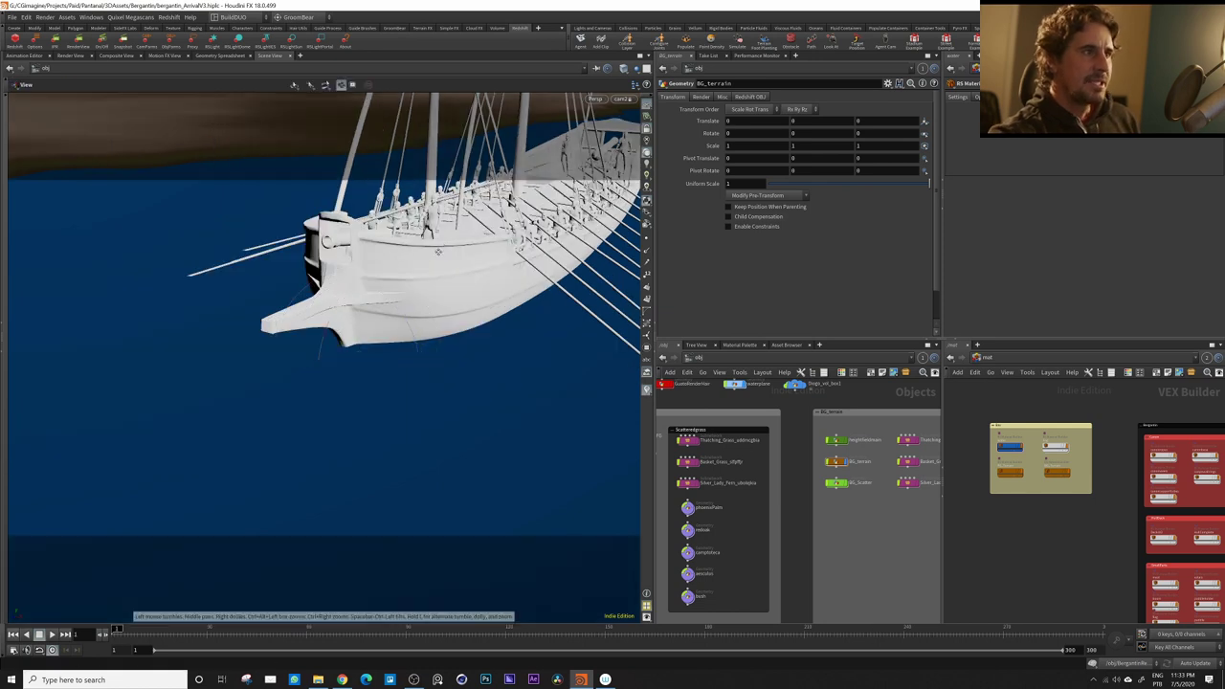
pyautogui.keyDown('alt'); pyautogui.moveTo(439, 252); pyautogui.dragTo(328, 355, button='middle'); pyautogui.keyUp('alt')
pyautogui.keyDown('alt'); pyautogui.moveTo(328, 354); pyautogui.dragTo(306, 352); pyautogui.keyUp('alt')
pyautogui.keyDown('alt'); pyautogui.moveTo(306, 352); pyautogui.dragTo(373, 341, button='right'); pyautogui.keyUp('alt')
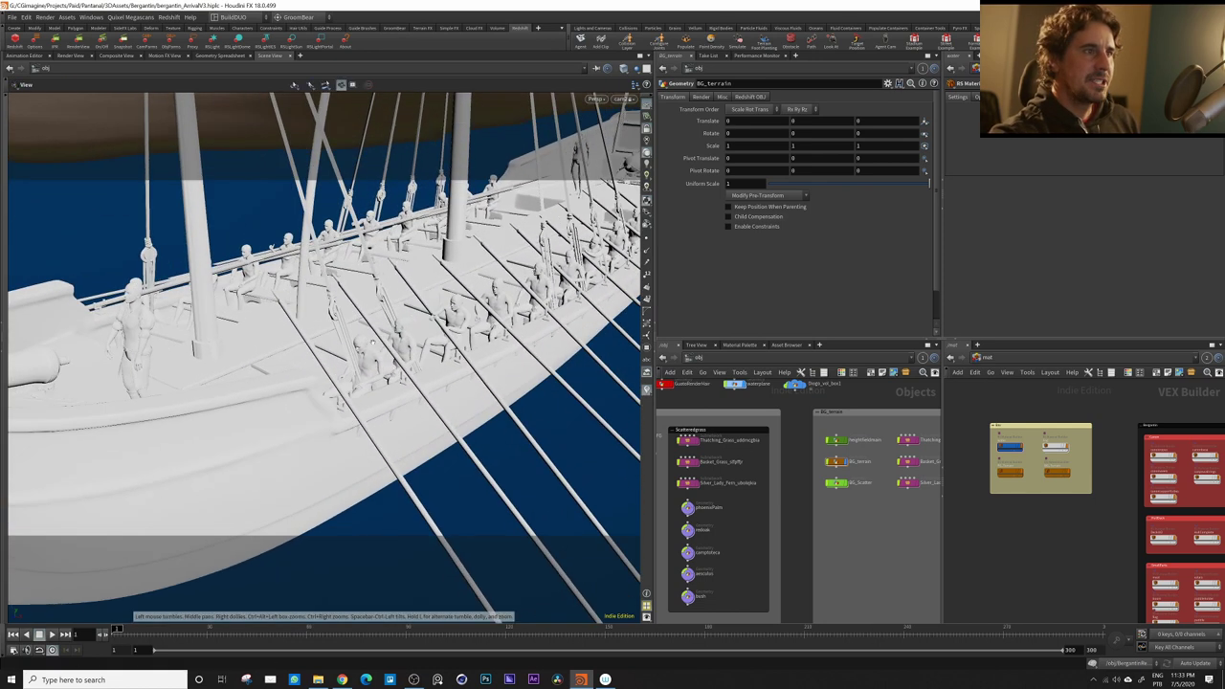
pyautogui.moveTo(372, 342)
pyautogui.mouseDown()
pyautogui.moveTo(397, 338)
pyautogui.moveTo(308, 304)
pyautogui.moveTo(400, 269)
pyautogui.moveTo(368, 330)
pyautogui.moveTo(356, 324)
pyautogui.mouseUp()
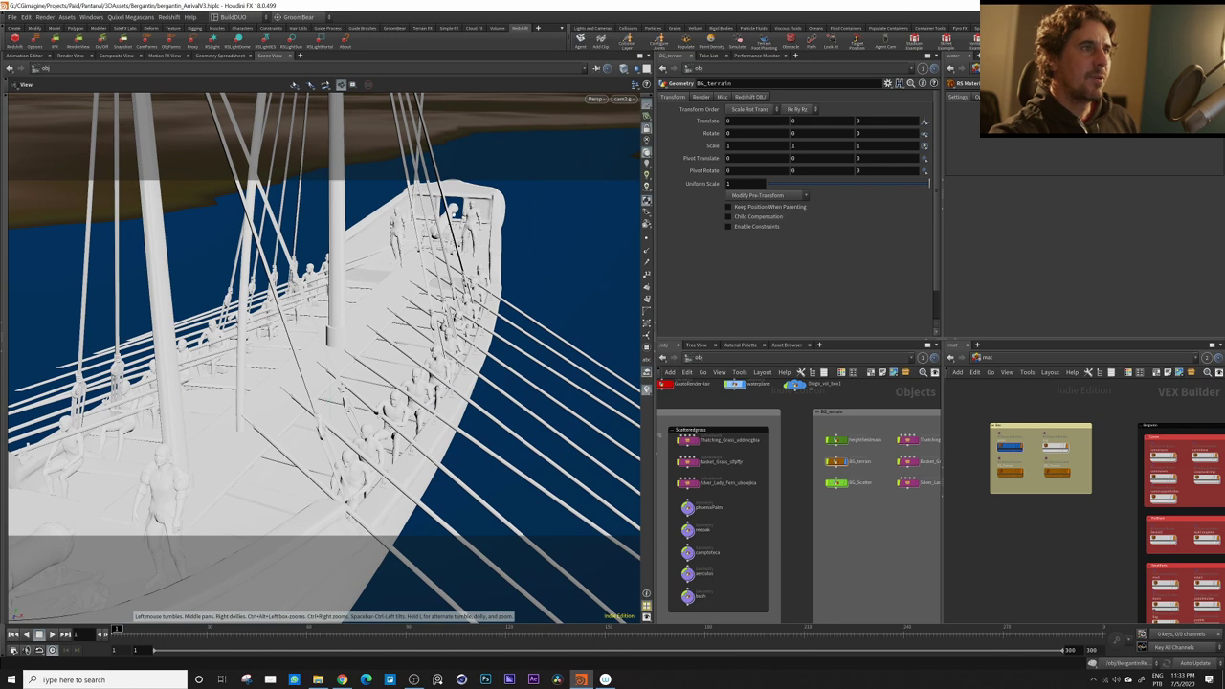
pyautogui.moveTo(294, 447); pyautogui.dragTo(450, 429)
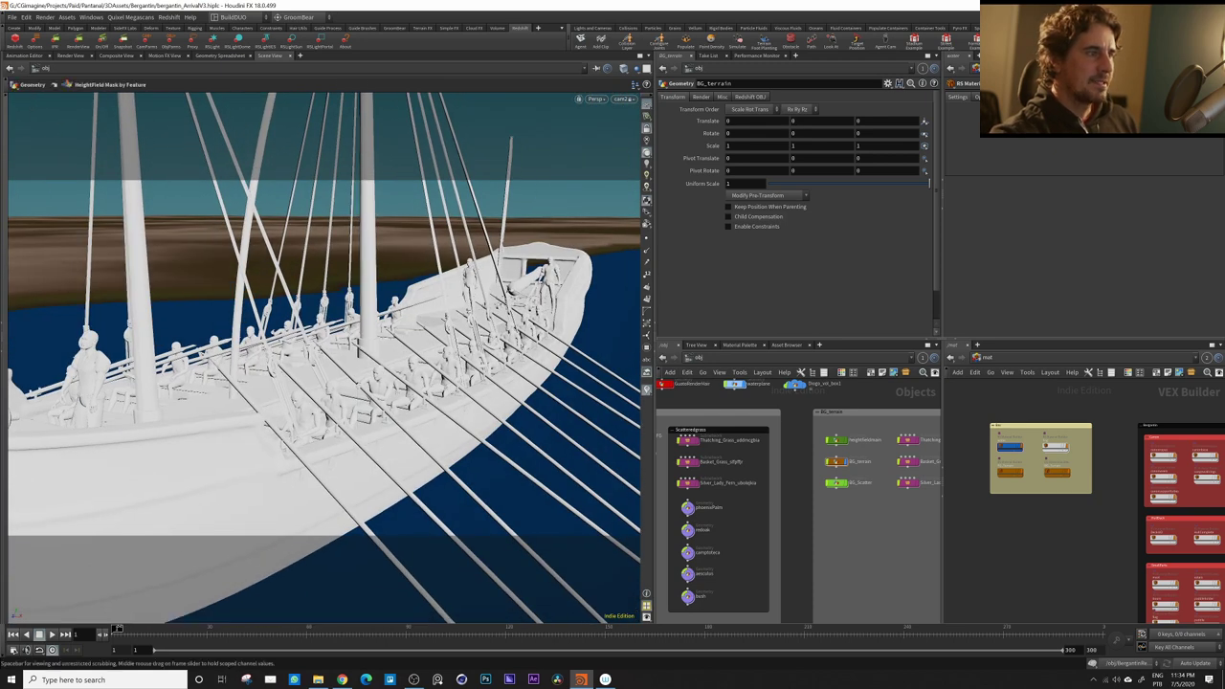
# Scrub the crew's rowing animation forward to frame 66 and back to frame 26
pyautogui.moveTo(120, 629); pyautogui.dragTo(130, 629)
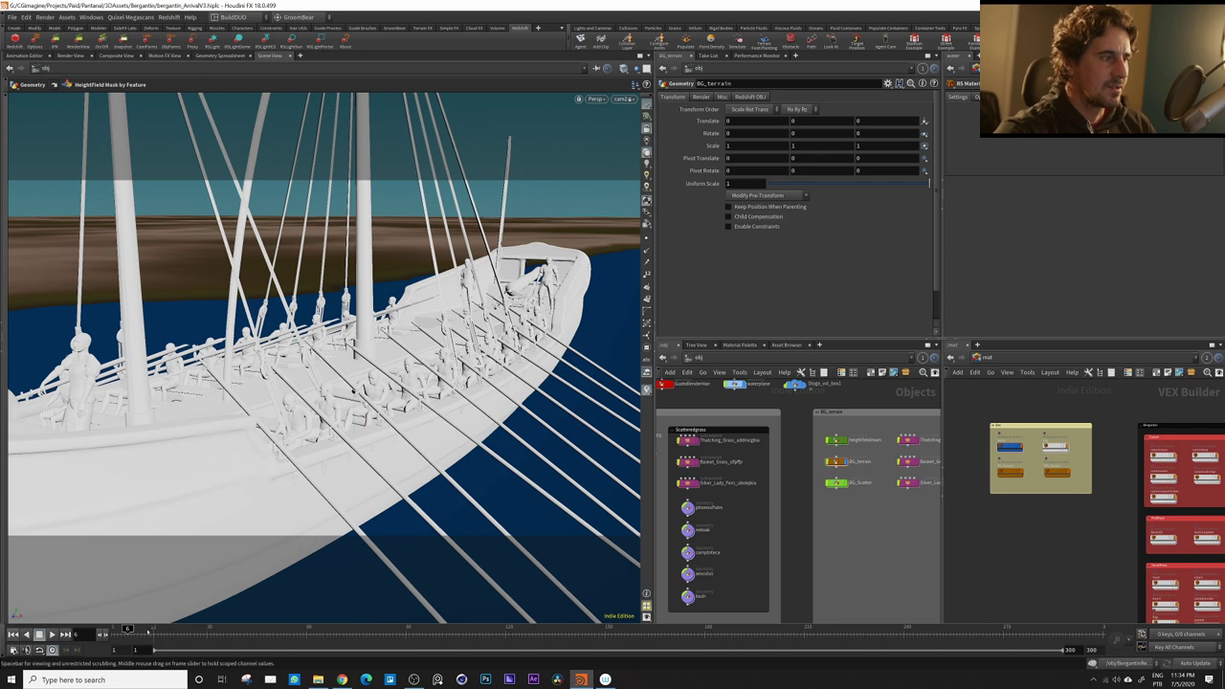
pyautogui.moveTo(127, 628); pyautogui.dragTo(326, 629)
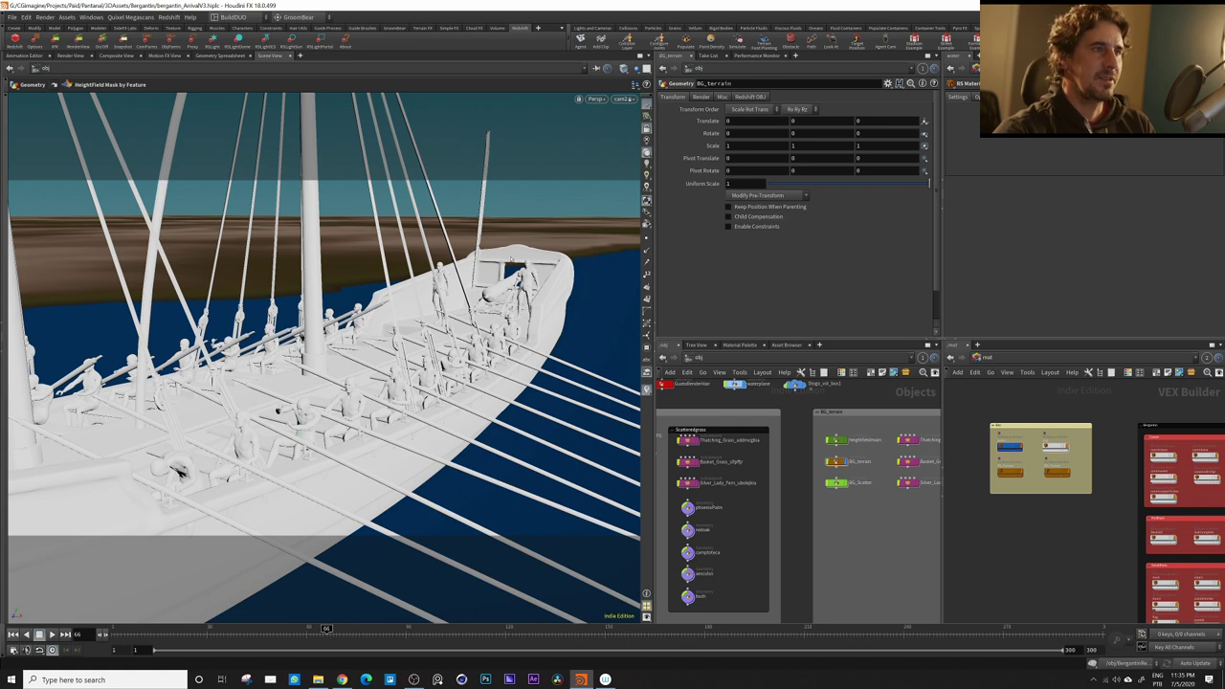
pyautogui.moveTo(326, 628); pyautogui.dragTo(193, 629)
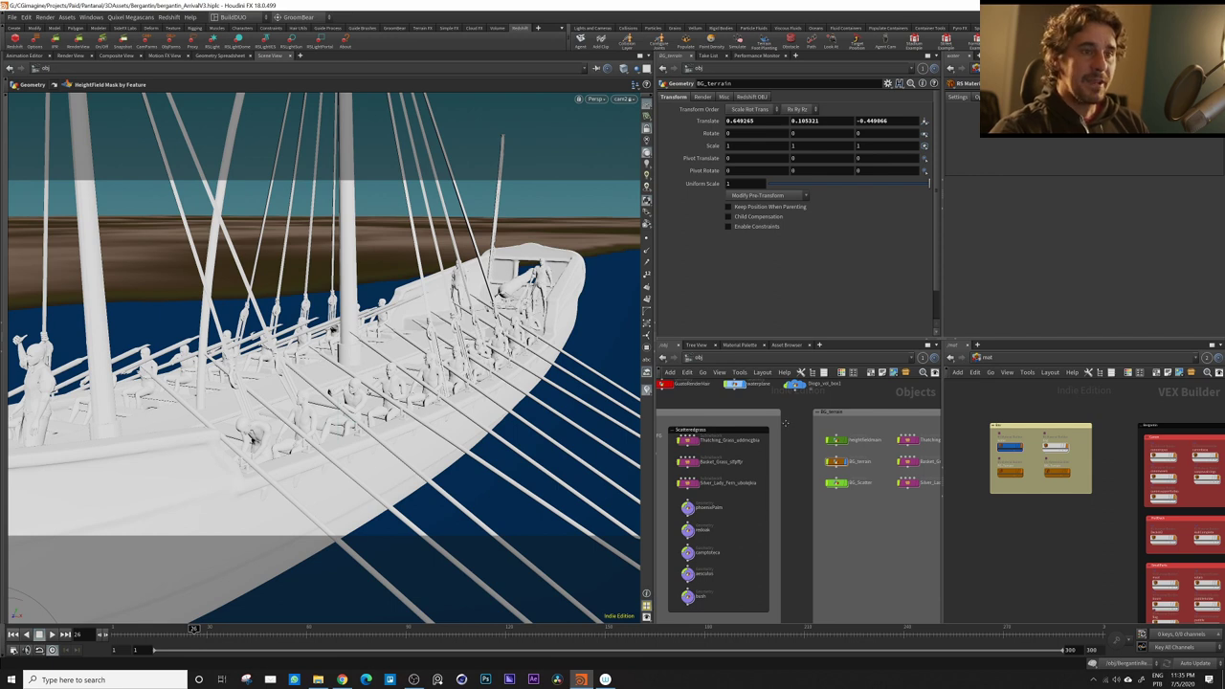
# Examine the crowd setup and agent nodes in the EuropeanBase network box and the similar box above it
pyautogui.moveTo(788, 416); pyautogui.dragTo(939, 513, button='middle')
pyautogui.middleClick(778, 456)
pyautogui.moveTo(682, 542); pyautogui.dragTo(903, 447, button='middle')
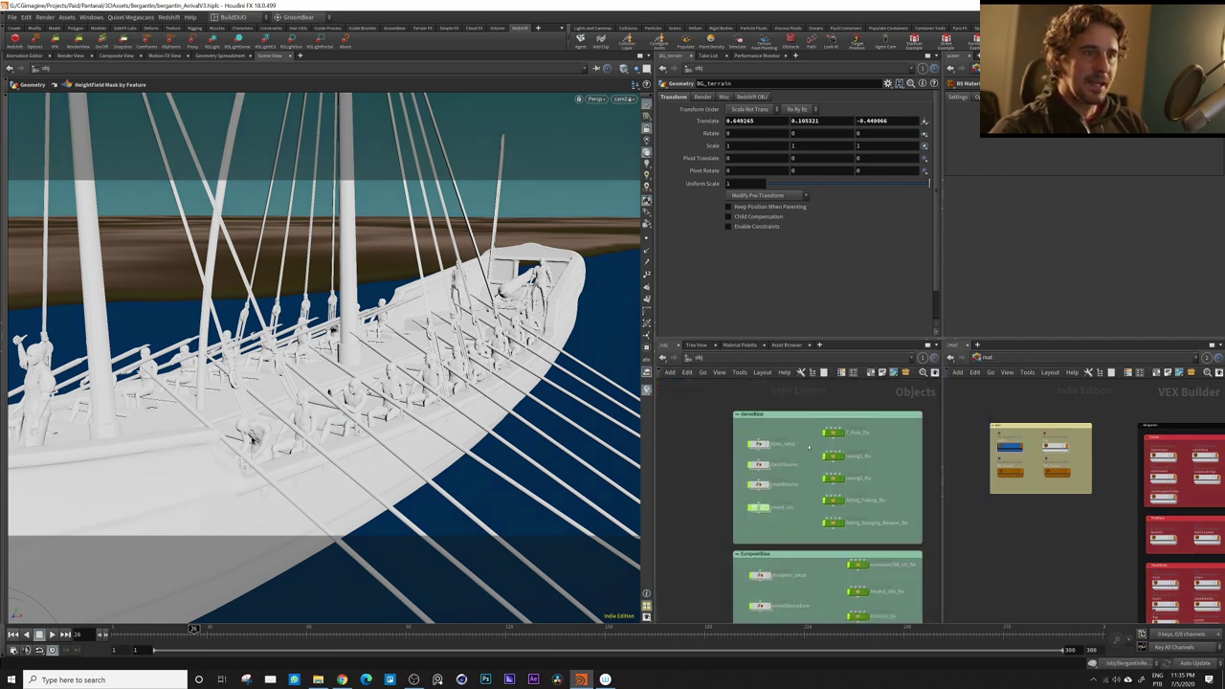
pyautogui.moveTo(712, 487); pyautogui.dragTo(696, 464, button='middle')
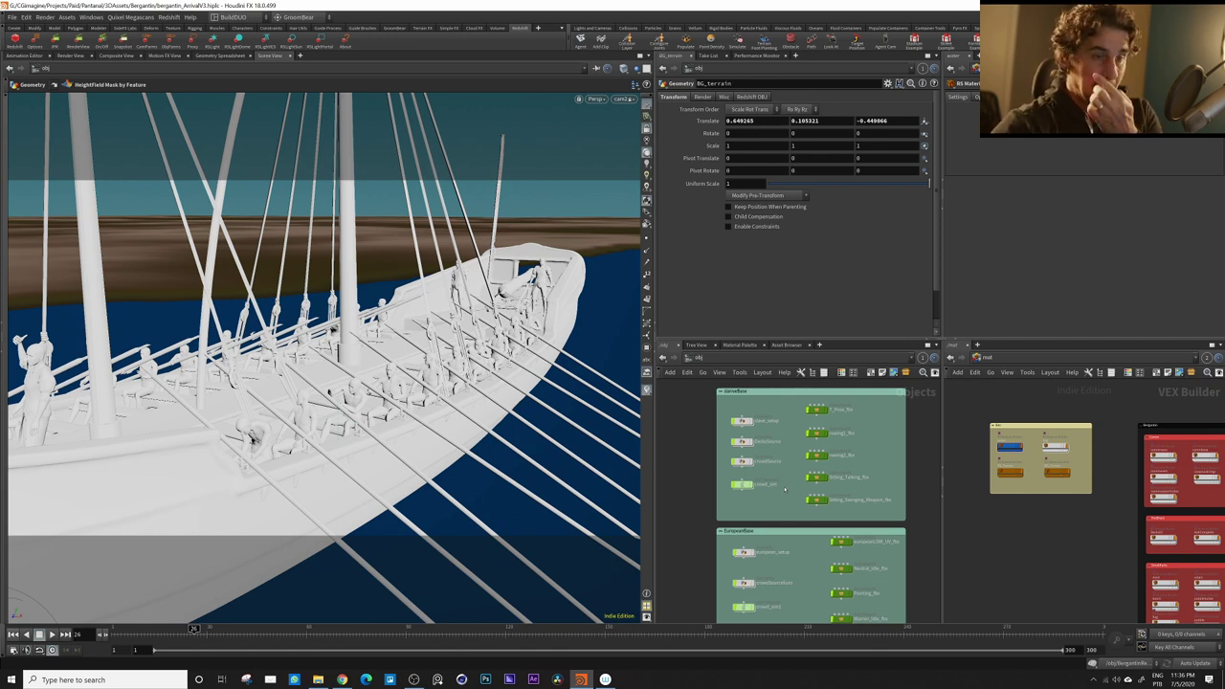
pyautogui.scroll(2, 802, 483)
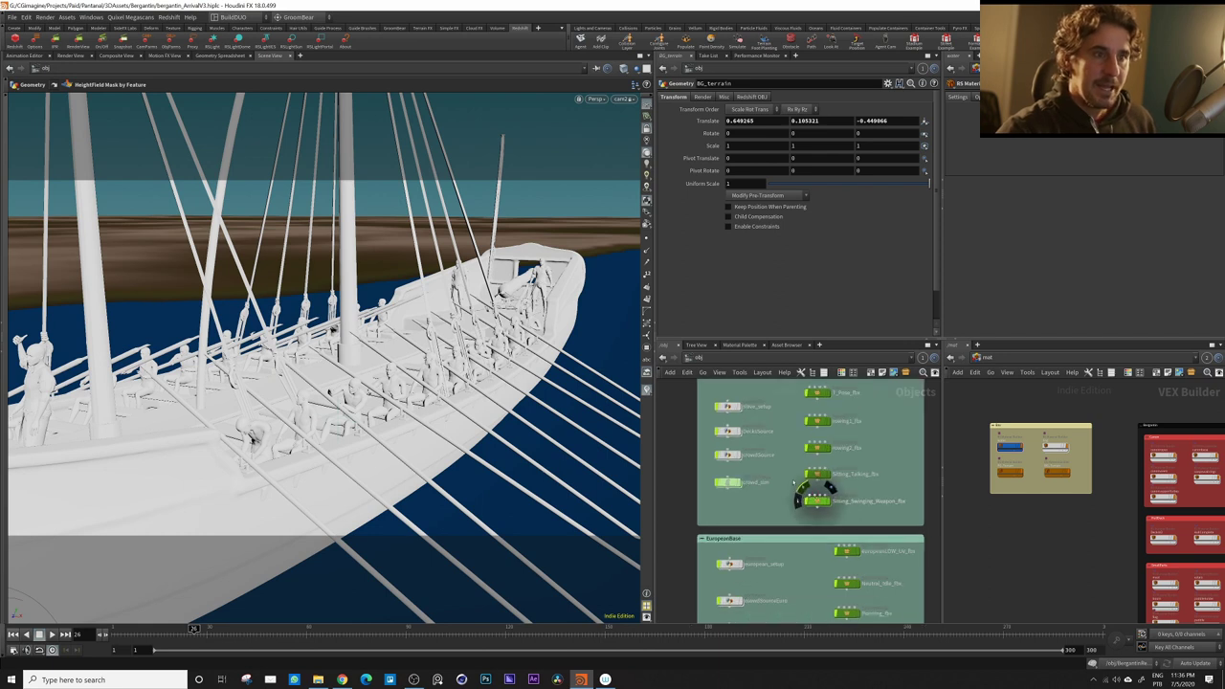
pyautogui.scroll(-5, 878, 472)
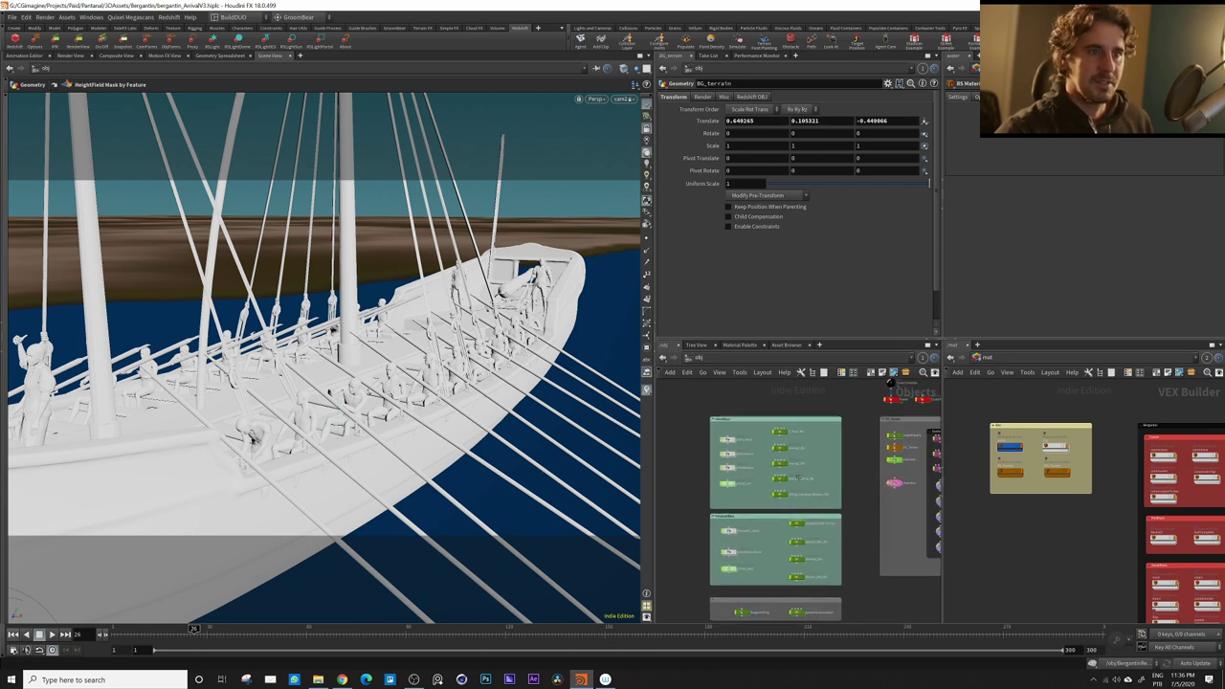
pyautogui.scroll(6, 873, 443)
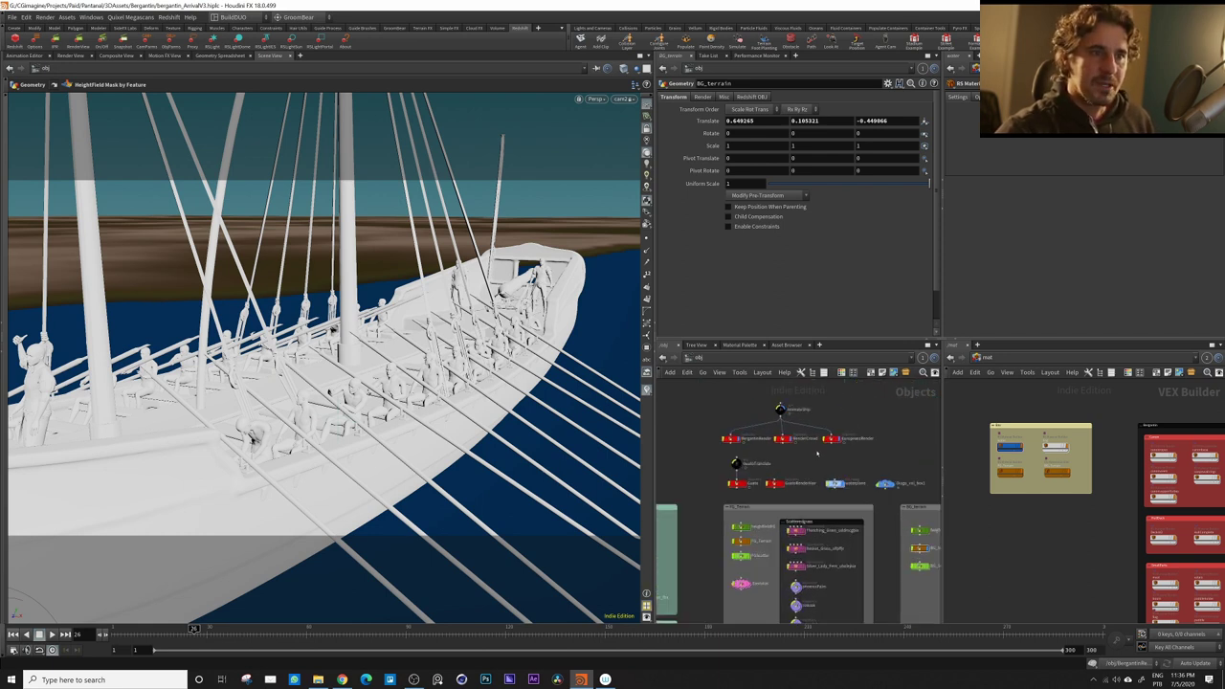
# Open the BergantinRender geometry network and review the ship's oar animation from the side by scrubbing through the frames
pyautogui.doubleClick(793, 436)
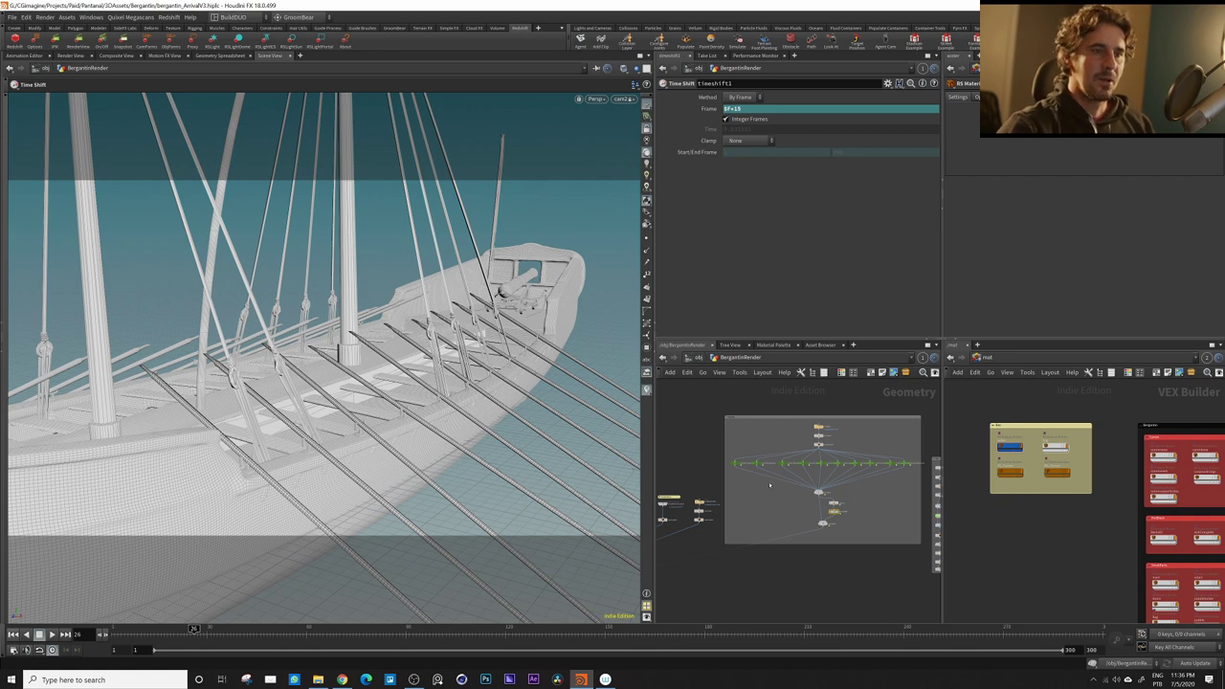
pyautogui.scroll(3, 768, 485)
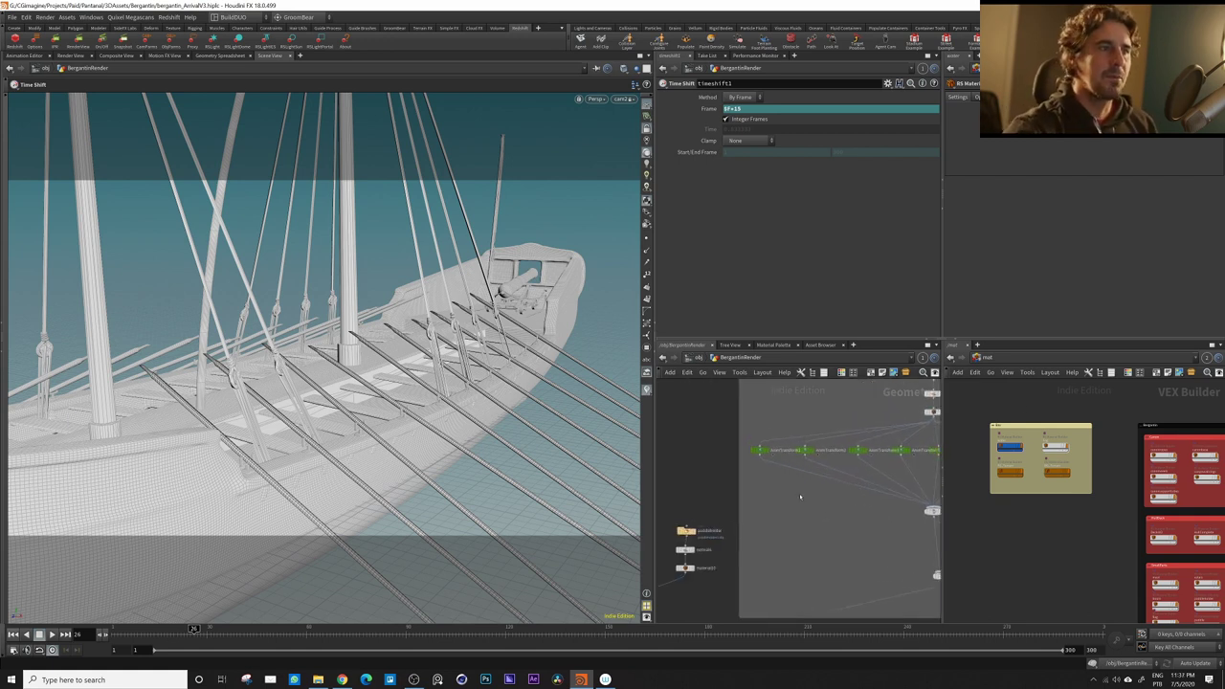
pyautogui.keyDown('alt'); pyautogui.moveTo(529, 389); pyautogui.dragTo(574, 402); pyautogui.keyUp('alt')
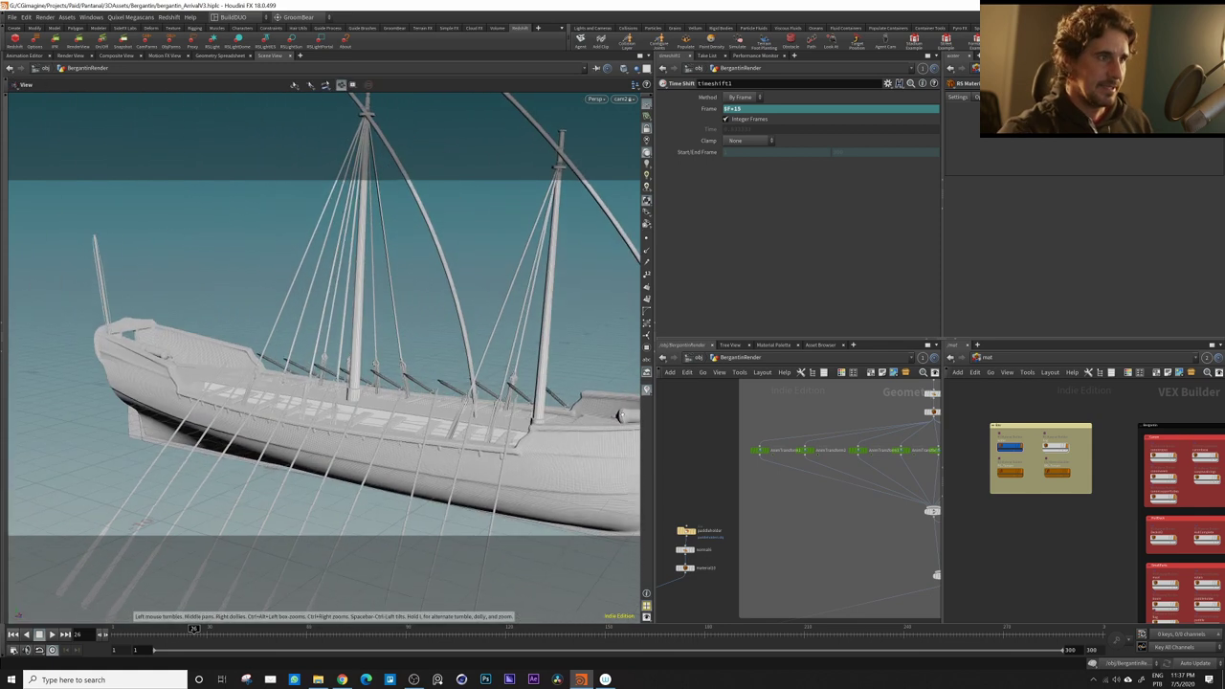
pyautogui.keyDown('alt'); pyautogui.moveTo(574, 402); pyautogui.dragTo(502, 426, button='right'); pyautogui.keyUp('alt')
pyautogui.keyDown('alt'); pyautogui.moveTo(503, 426); pyautogui.dragTo(527, 425); pyautogui.keyUp('alt')
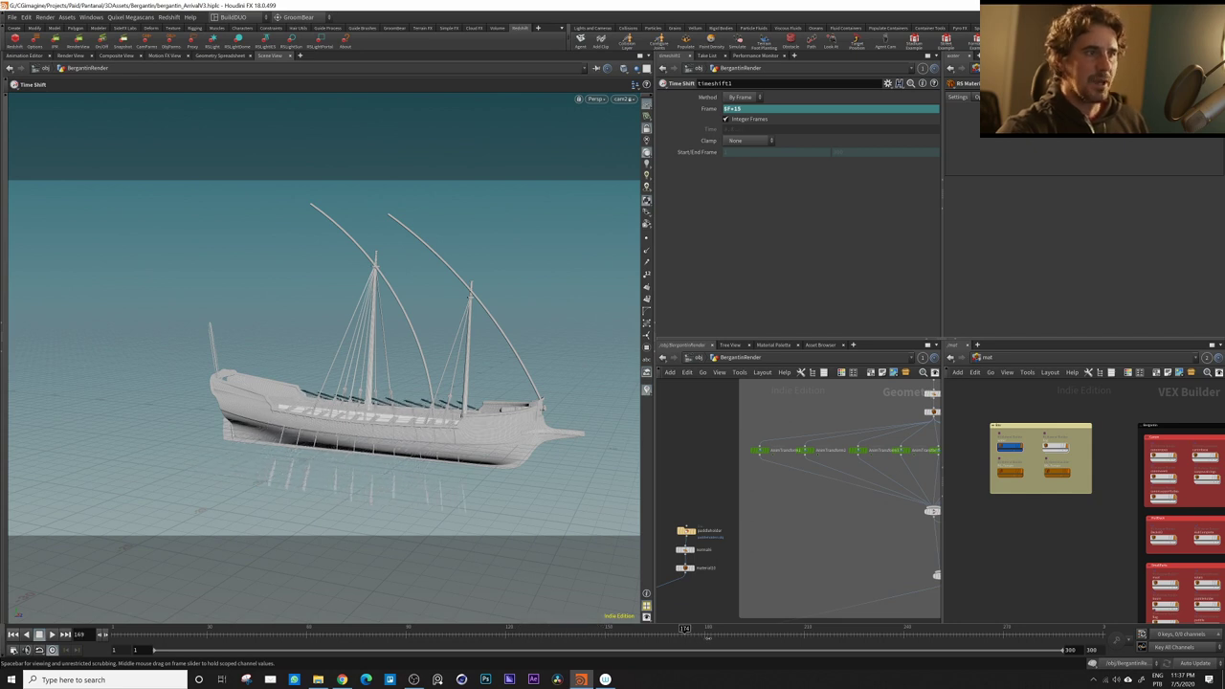
pyautogui.moveTo(708, 638); pyautogui.dragTo(751, 639)
pyautogui.keyDown('alt'); pyautogui.moveTo(483, 435); pyautogui.dragTo(525, 397); pyautogui.keyUp('alt')
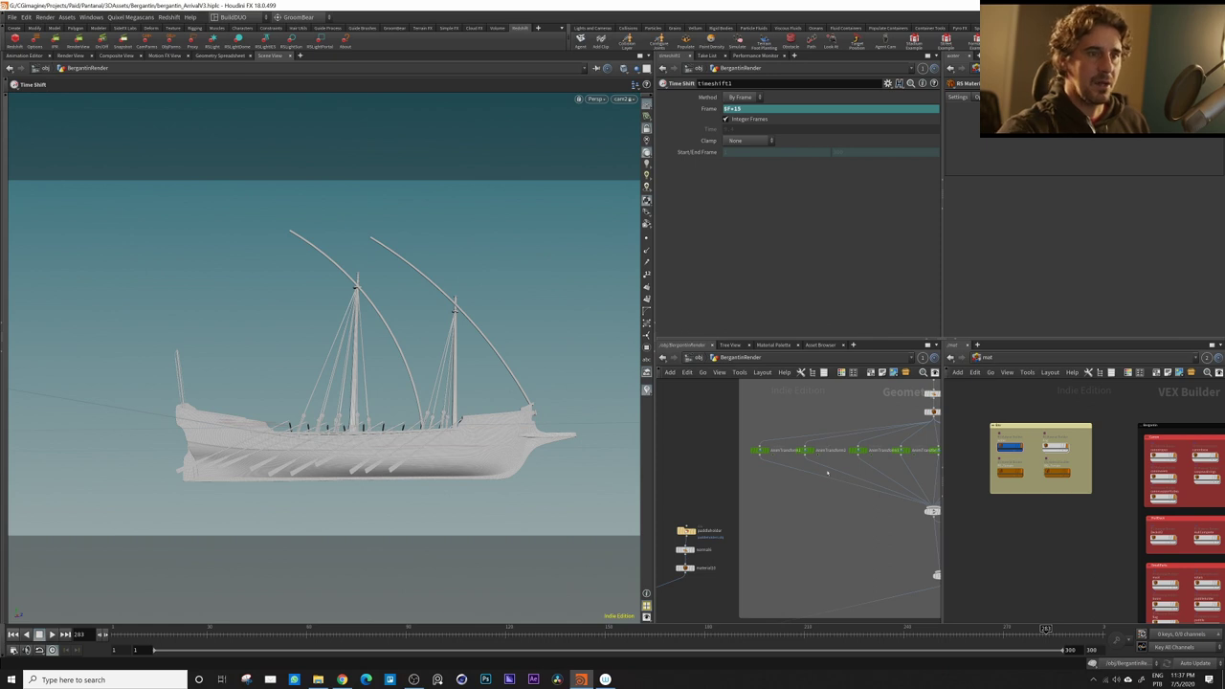
# Select the AnimTransform1 node and examine the foremost oar and its pivot up close at frame 2
pyautogui.scroll(5, 827, 472)
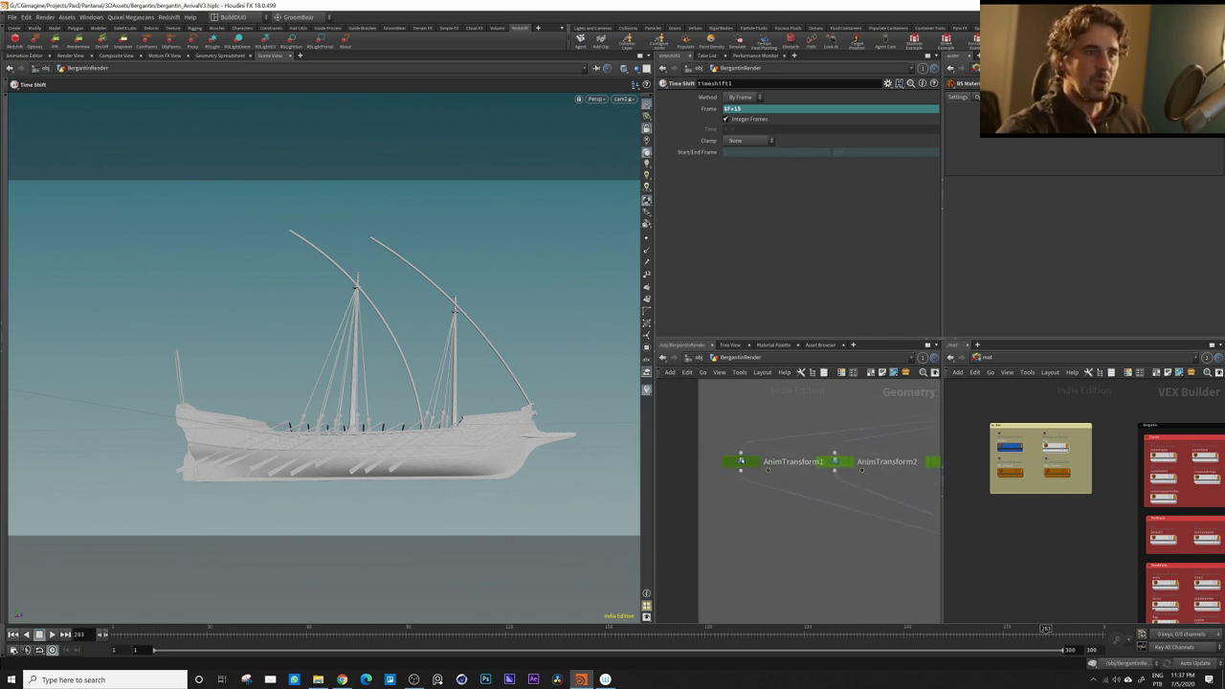
pyautogui.click(742, 461)
pyautogui.keyDown('alt'); pyautogui.moveTo(356, 465); pyautogui.dragTo(278, 541); pyautogui.keyUp('alt')
pyautogui.keyDown('alt'); pyautogui.moveTo(431, 402); pyautogui.dragTo(679, 397, button='right'); pyautogui.keyUp('alt')
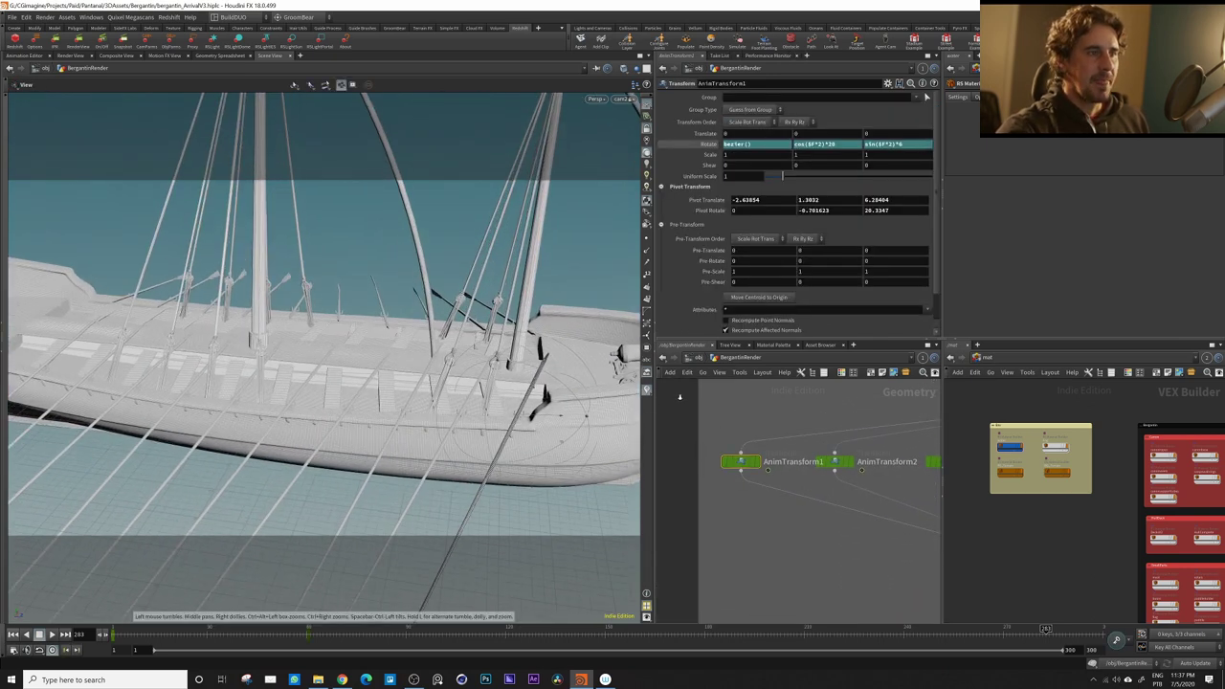
pyautogui.press('Return')
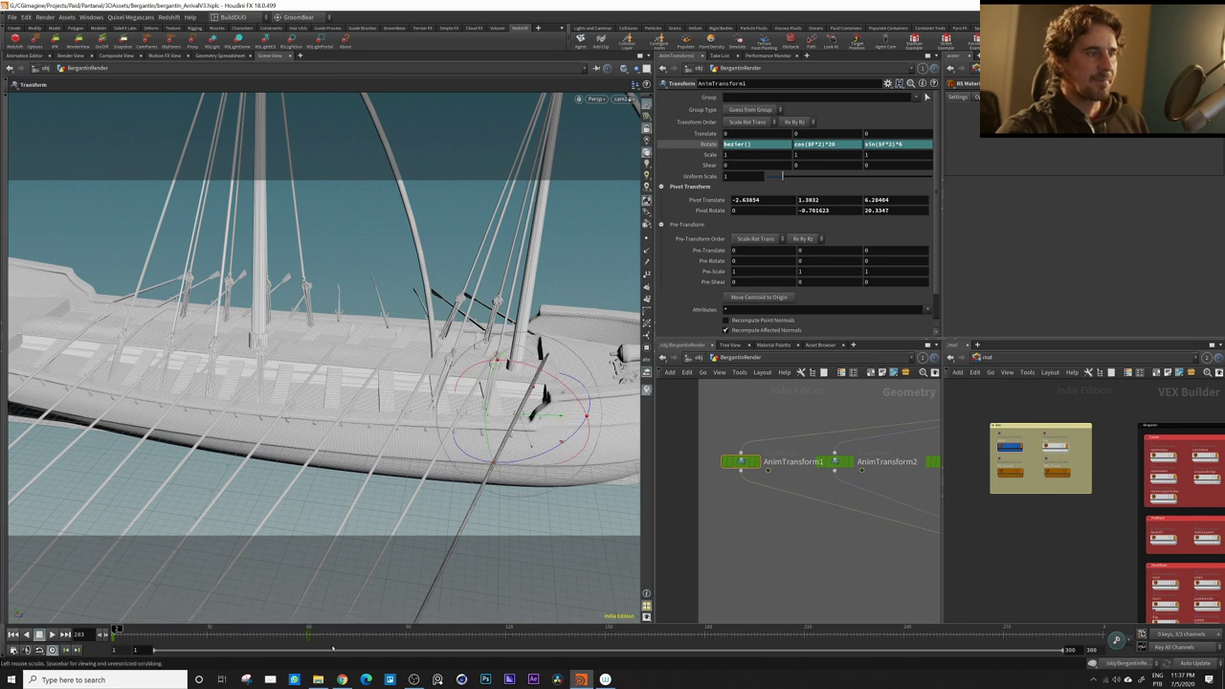
pyautogui.keyDown('alt'); pyautogui.moveTo(524, 411); pyautogui.dragTo(593, 406, button='right'); pyautogui.keyUp('alt')
pyautogui.keyDown('alt'); pyautogui.moveTo(593, 407); pyautogui.dragTo(518, 356); pyautogui.keyUp('alt')
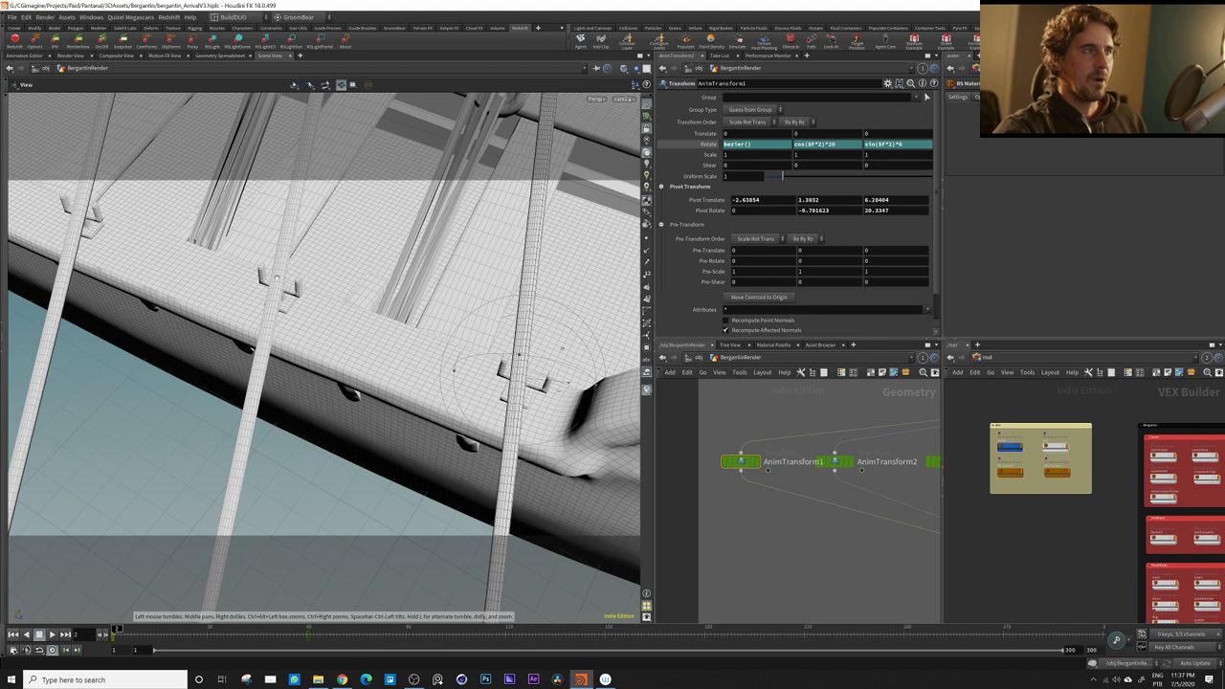
# Compare the AnimTransform2 settings with AnimTransform1 and review the rotation expressions that drive the first oar
pyautogui.click(835, 461)
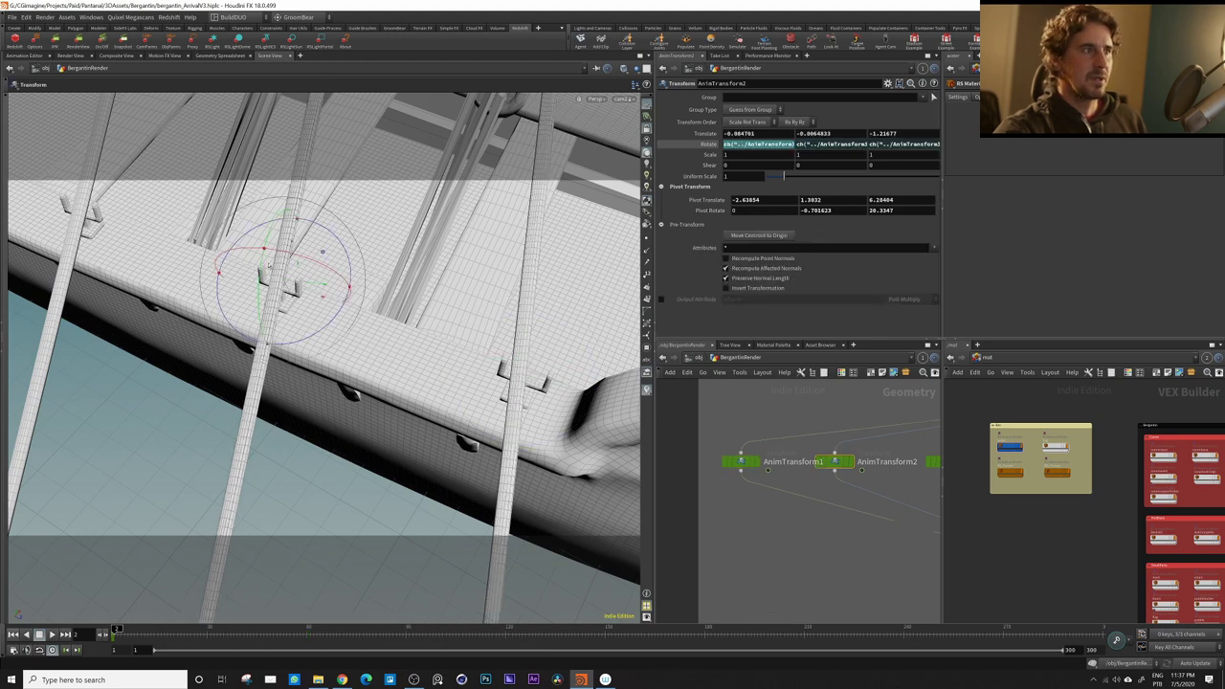
pyautogui.click(734, 464)
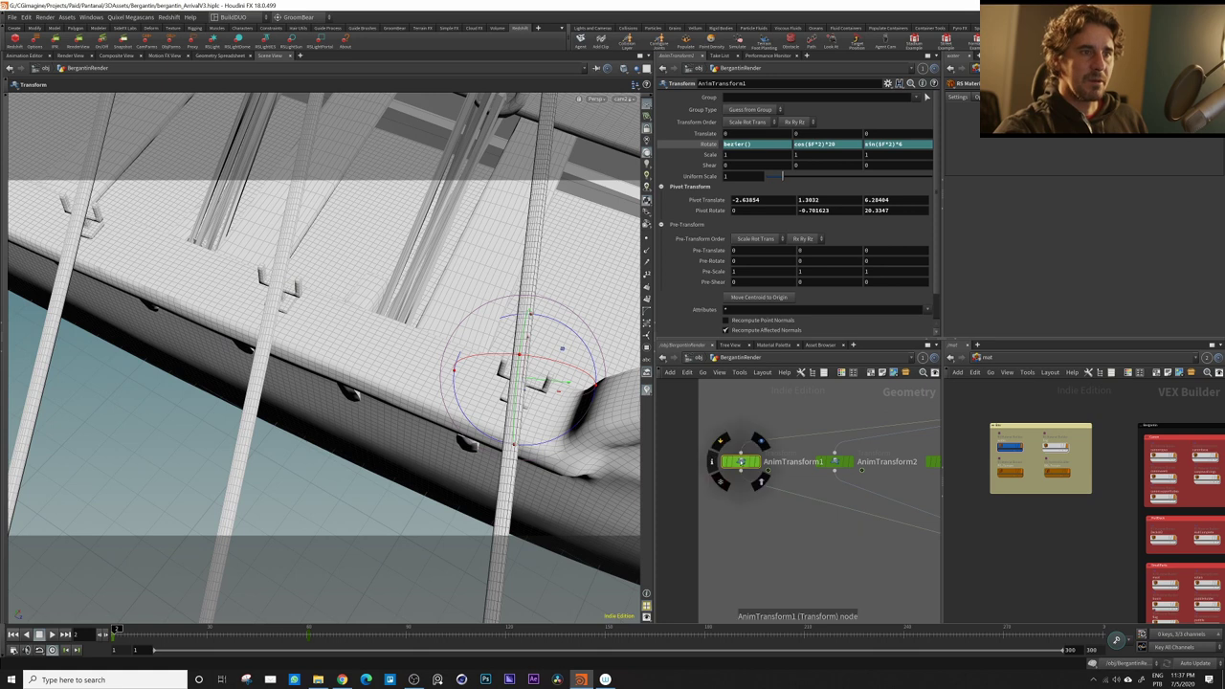
pyautogui.moveTo(741, 462); pyautogui.dragTo(733, 462)
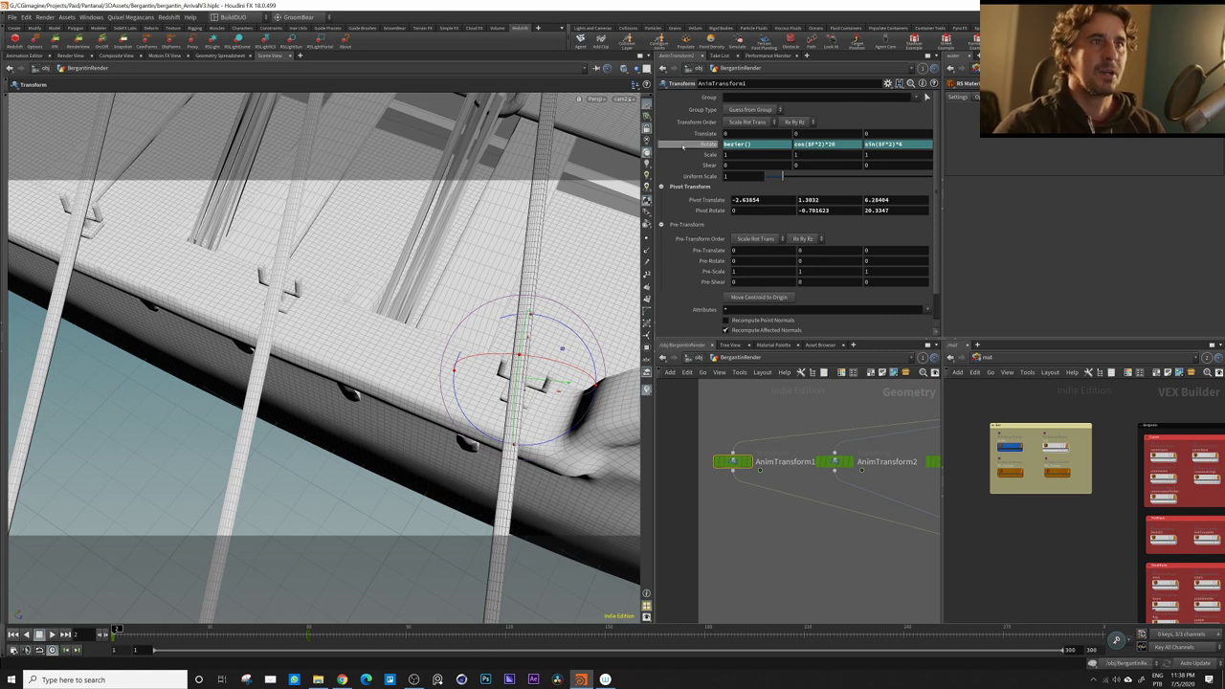
pyautogui.press('BackSpace')
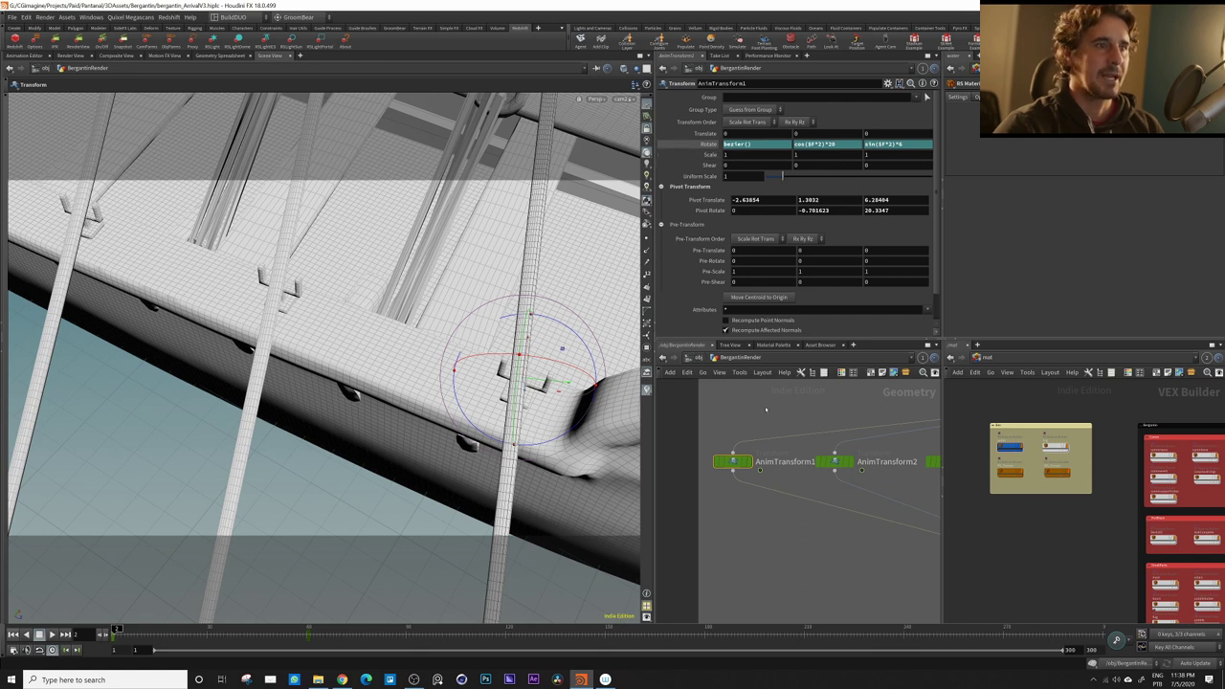
# Inspect the AnimTransform2 rotation channels that reference AnimTransform1, switching between their values and expressions
pyautogui.click(834, 462)
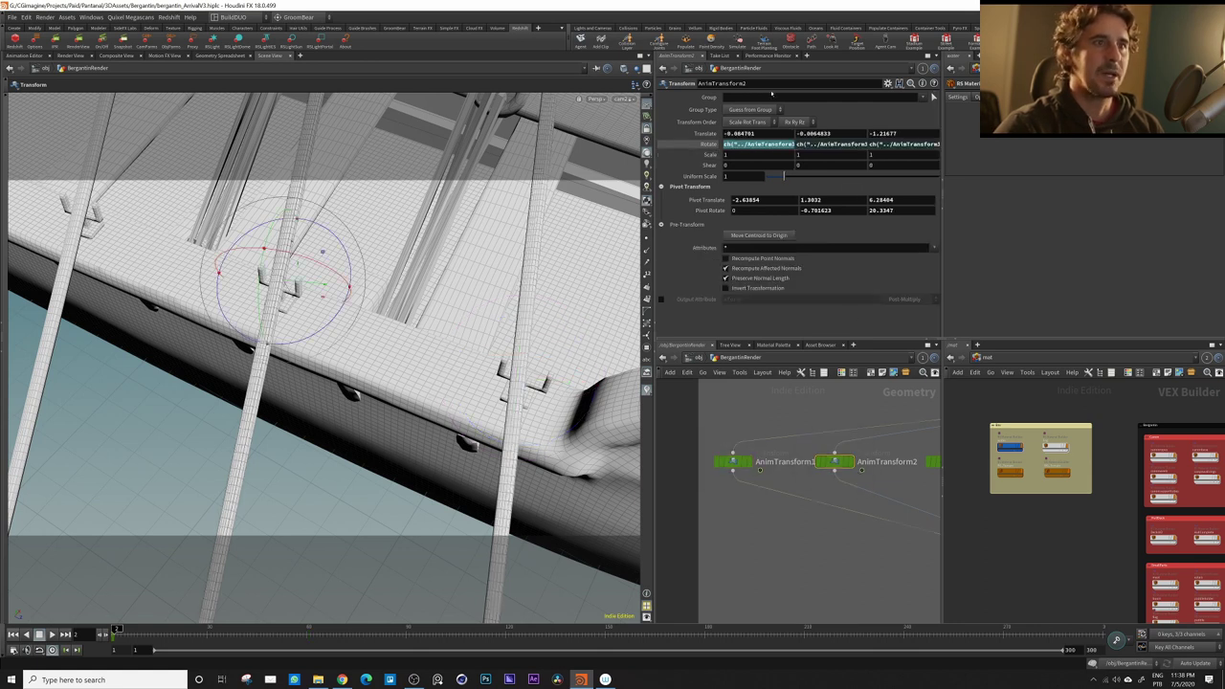
pyautogui.click(813, 146)
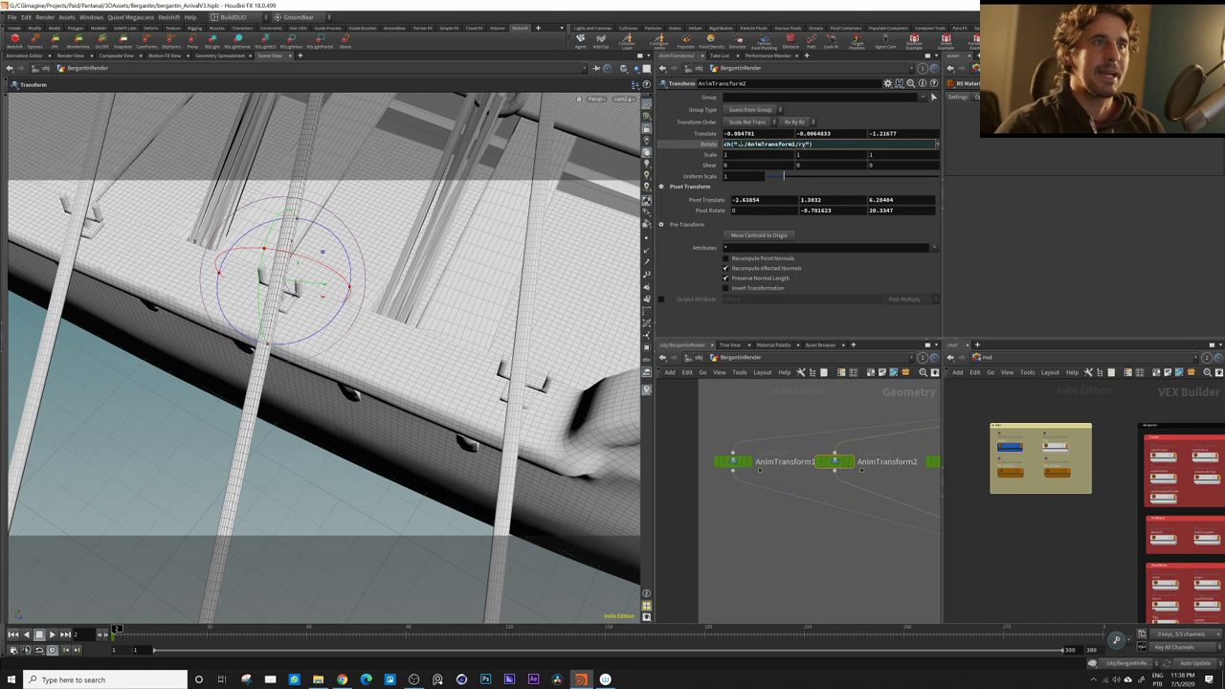
pyautogui.click(693, 144)
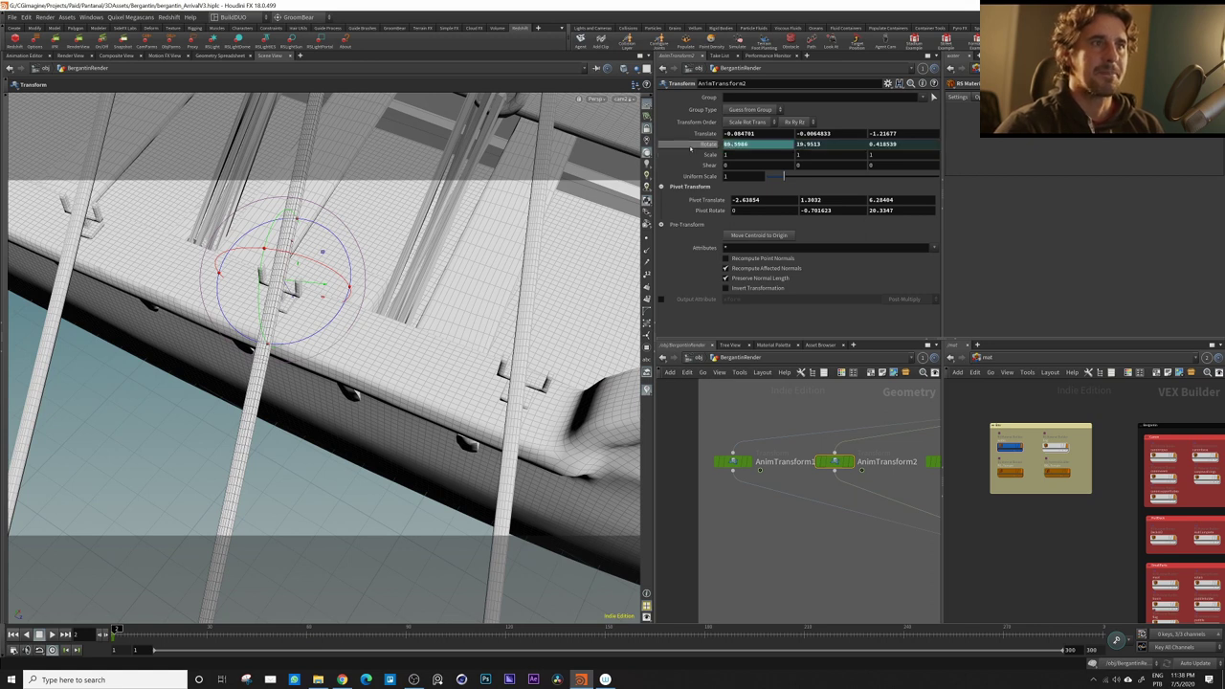
pyautogui.click(708, 144)
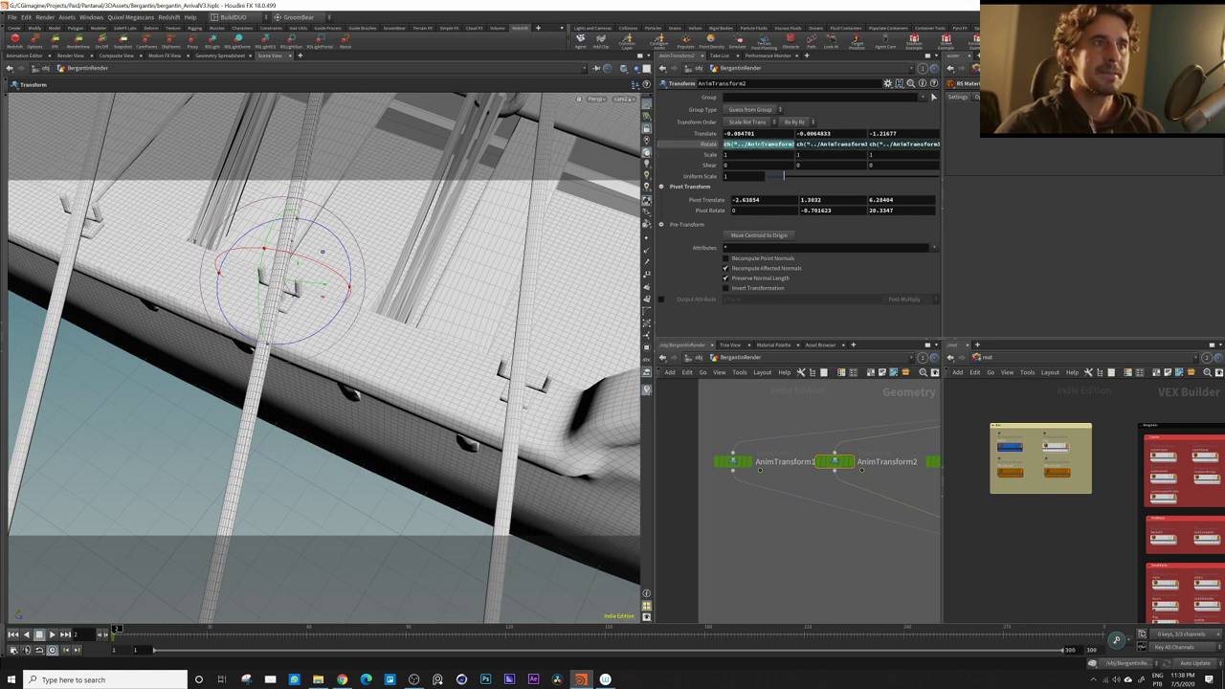
pyautogui.moveTo(788, 143); pyautogui.dragTo(796, 143)
pyautogui.click(796, 143)
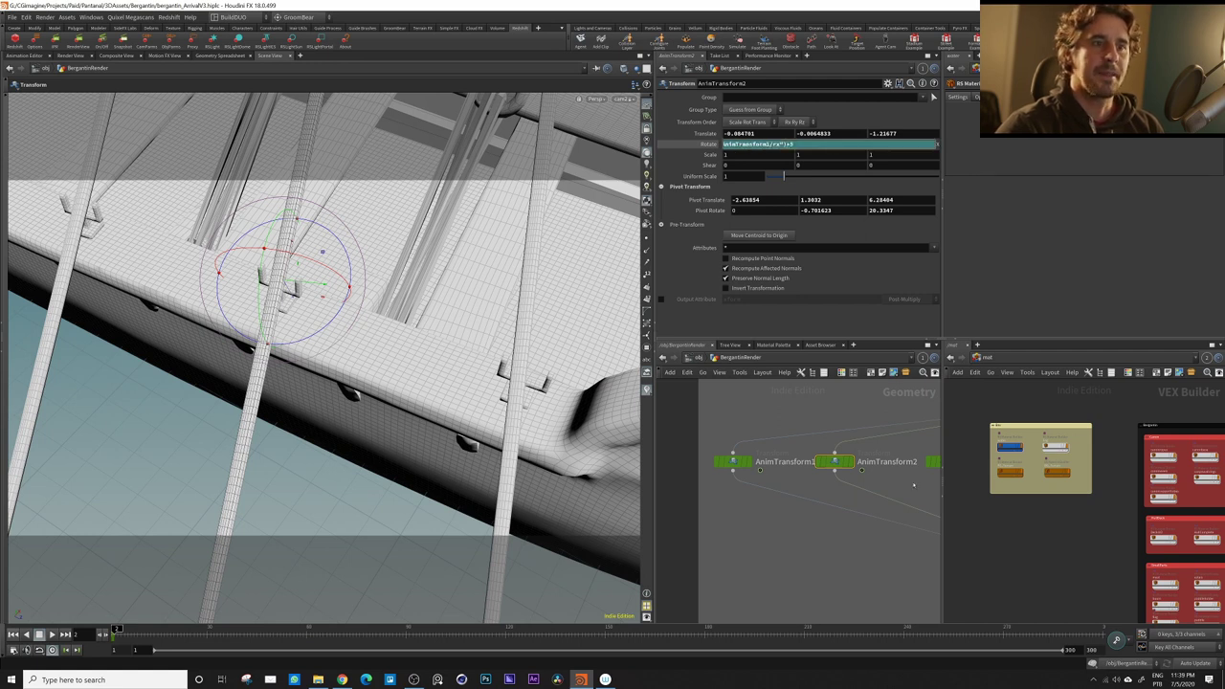
# Inspect the X rotation expression of AnimTransform3 and return to the AnimTransform2 node
pyautogui.moveTo(914, 485); pyautogui.dragTo(805, 481, button='middle')
pyautogui.click(835, 460)
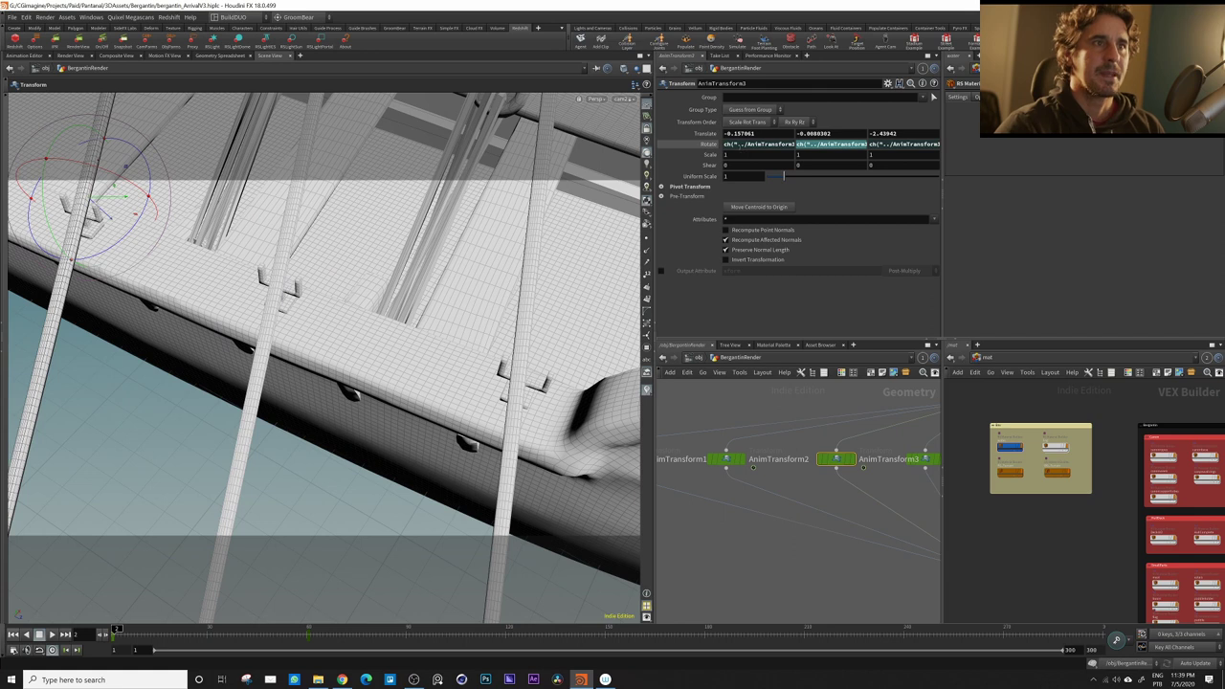
pyautogui.moveTo(770, 144)
pyautogui.mouseDown()
pyautogui.moveTo(810, 146)
pyautogui.moveTo(792, 150)
pyautogui.mouseUp()
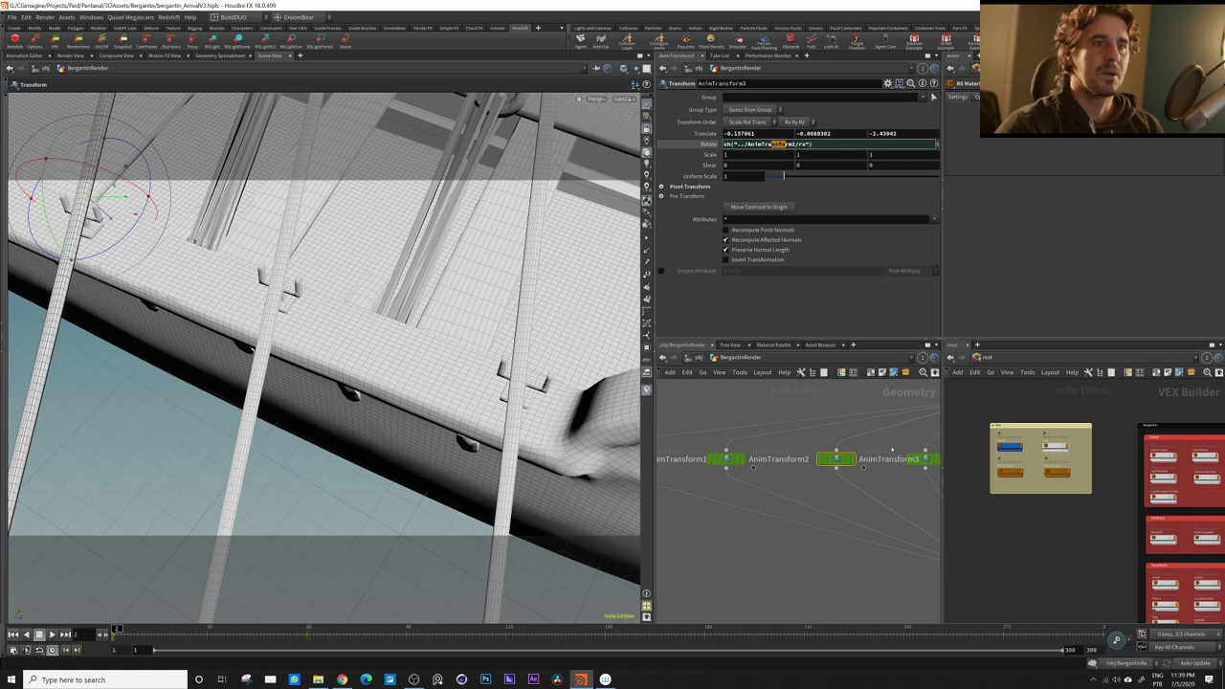
pyautogui.moveTo(892, 449); pyautogui.dragTo(864, 449, button='middle')
pyautogui.moveTo(657, 393); pyautogui.dragTo(770, 392, button='middle')
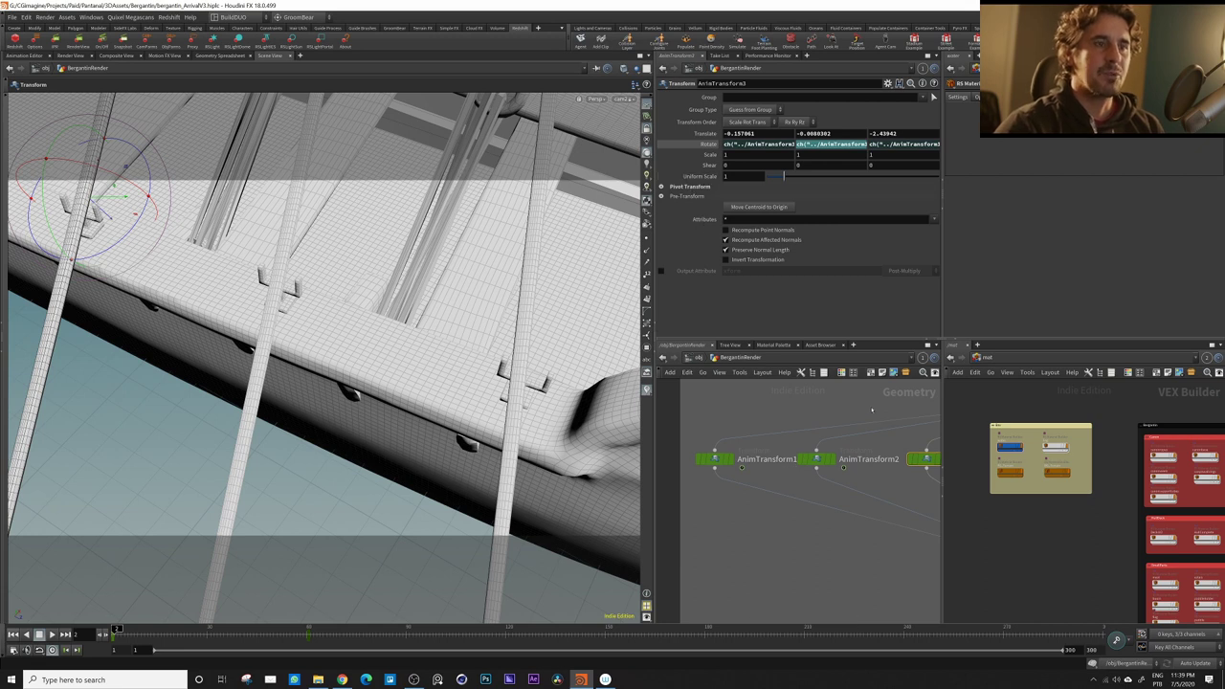
pyautogui.click(815, 458)
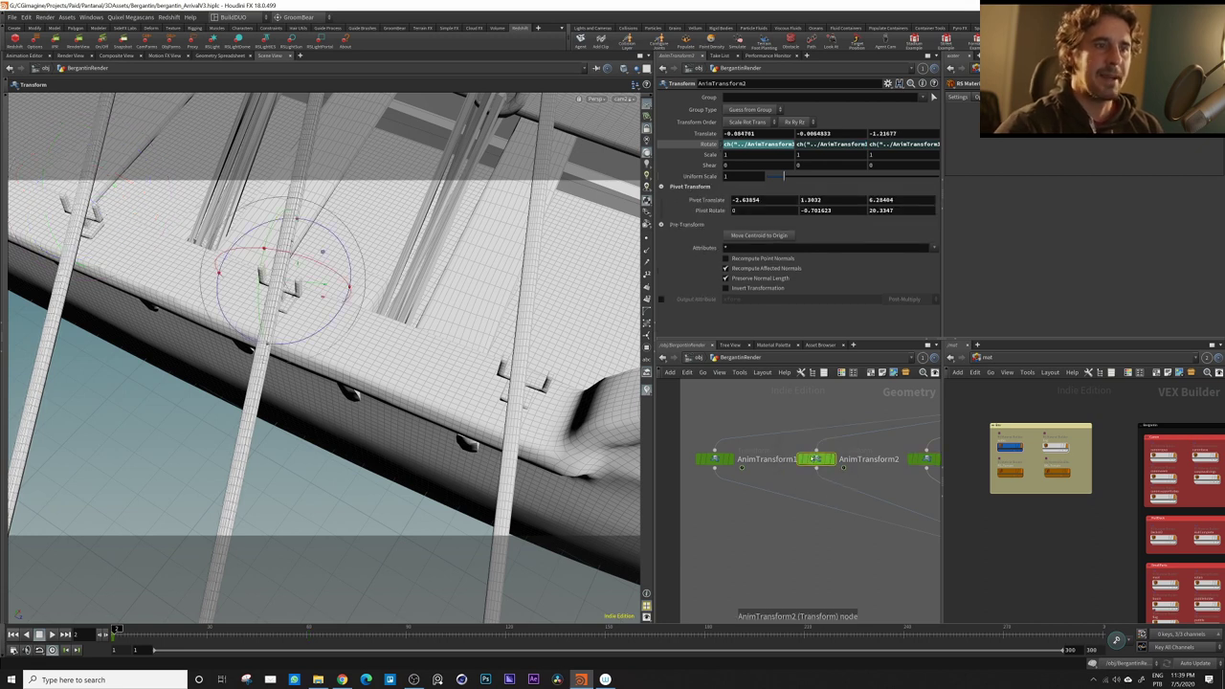
# Review the rotation expressions of AnimTransform4 and AnimTransform5, and expand AnimTransform5's Pre-Transform settings
pyautogui.moveTo(867, 485); pyautogui.dragTo(729, 491, button='middle')
pyautogui.click(877, 464)
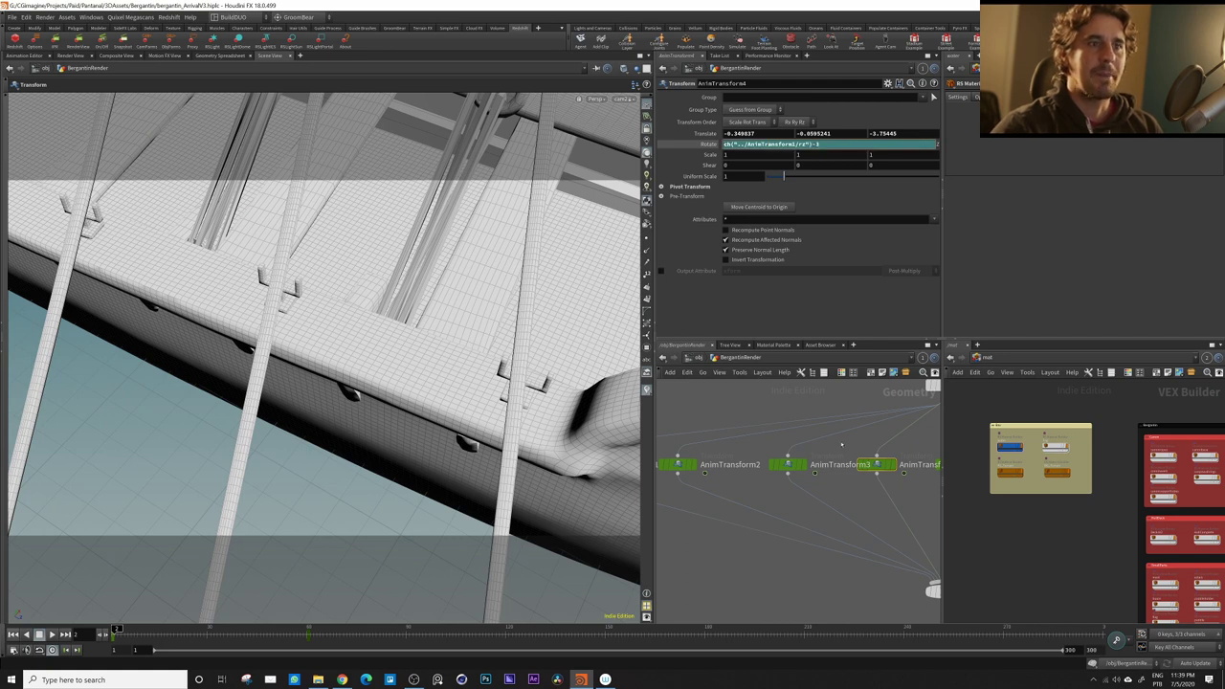
pyautogui.moveTo(853, 472); pyautogui.dragTo(693, 474, button='middle')
pyautogui.click(795, 466)
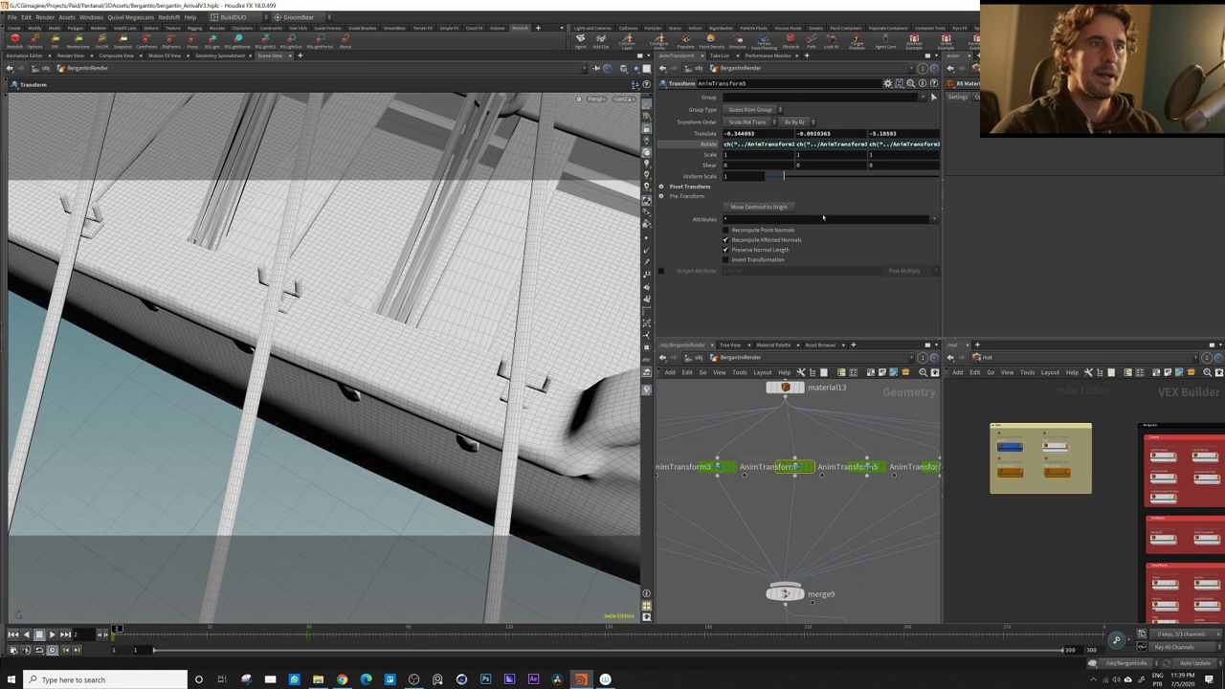
pyautogui.click(861, 144)
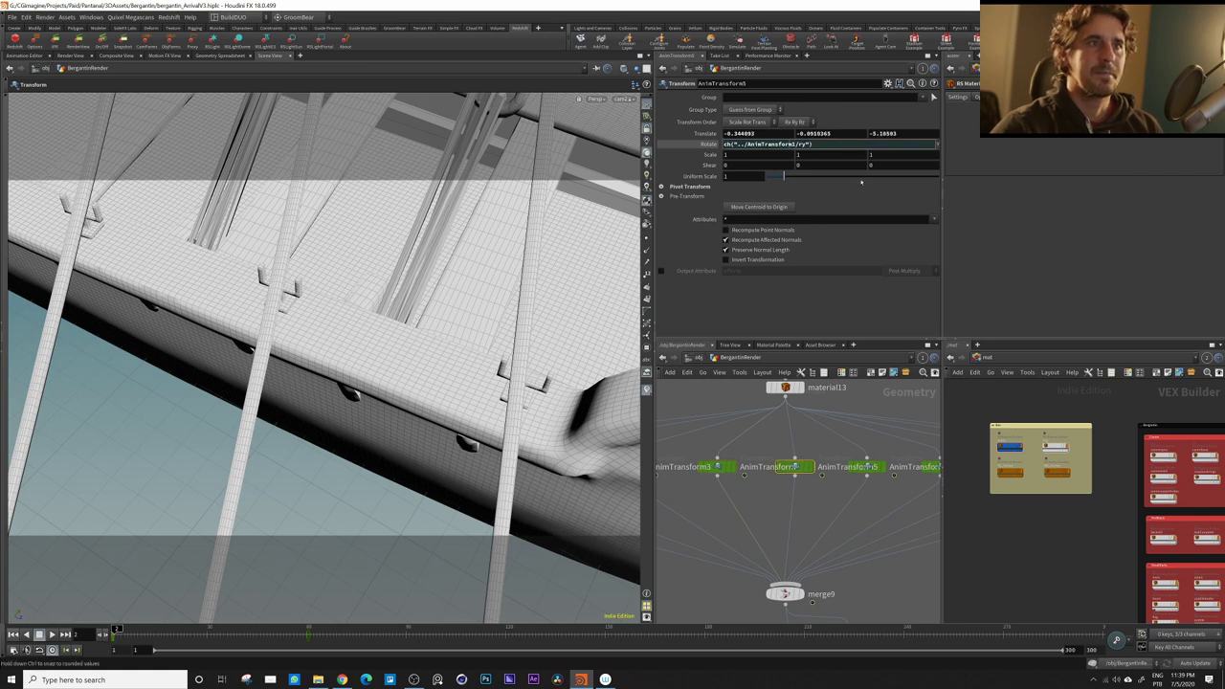
pyautogui.click(875, 197)
pyautogui.click(886, 145)
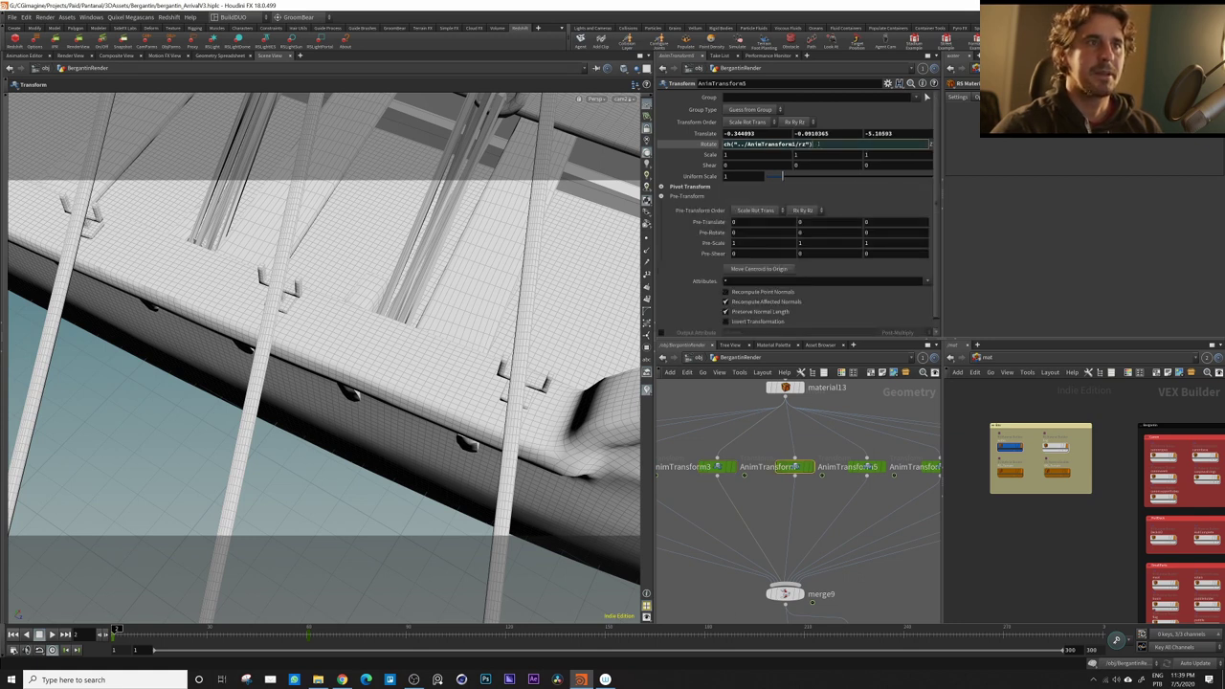
# Inspect the Z rotation expression of the AnimTransform7 node
pyautogui.moveTo(924, 471); pyautogui.dragTo(852, 471, button='middle')
pyautogui.click(861, 467)
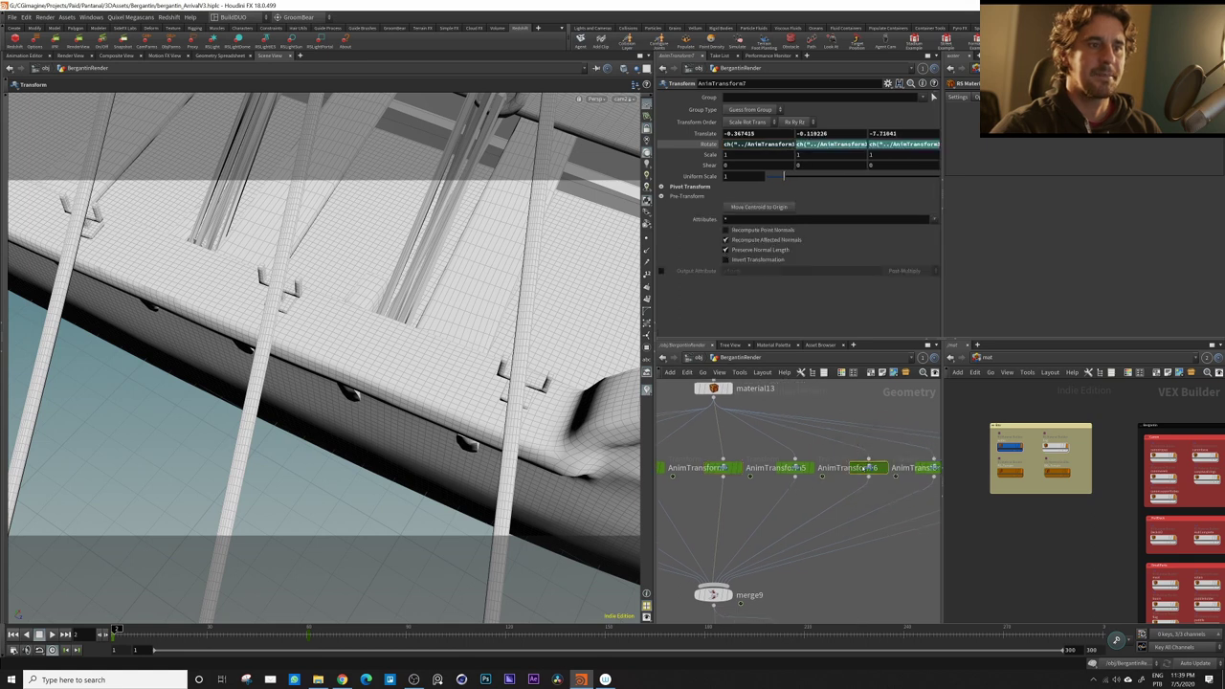
pyautogui.click(894, 143)
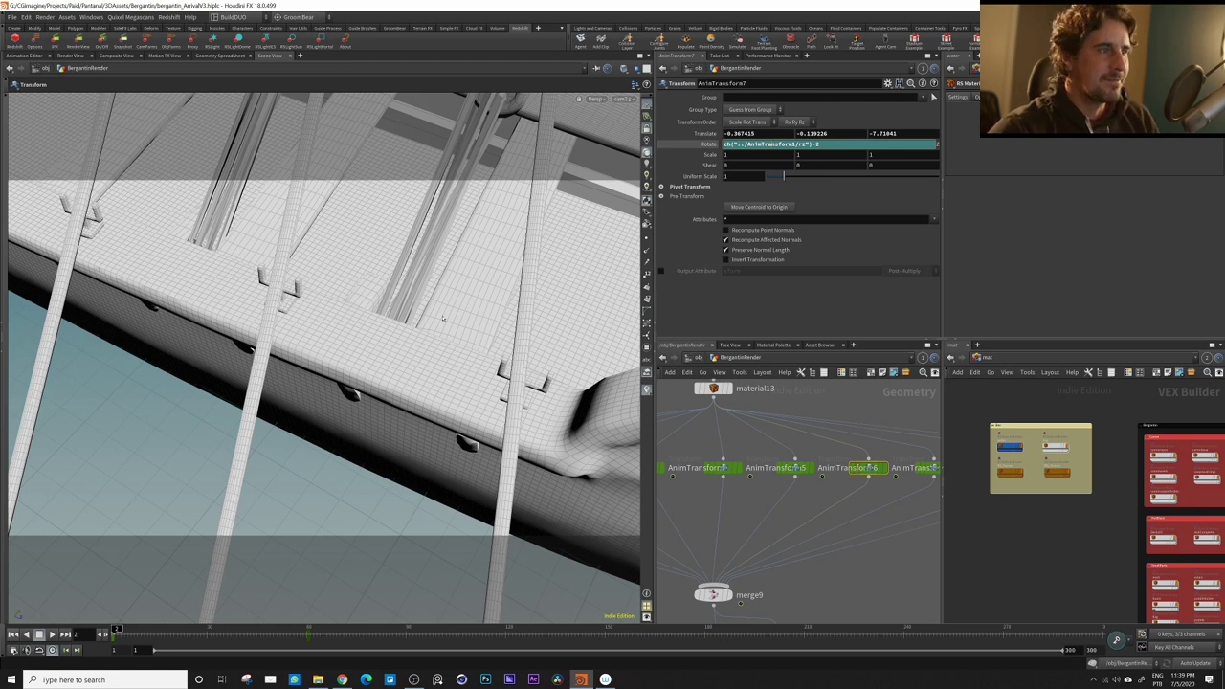
pyautogui.press('Return')
pyautogui.press('Escape')
# Examine the spread of the oars along the hull from the side, the stern and the bow
pyautogui.scroll(-4, 539, 289)
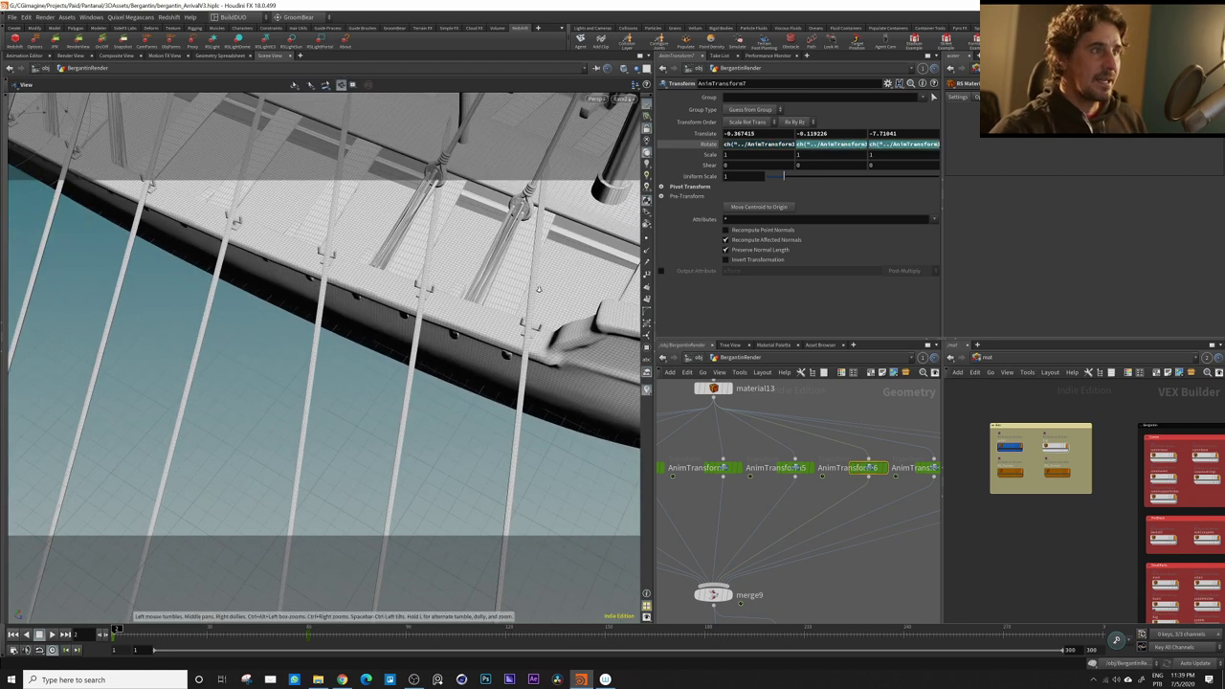
pyautogui.moveTo(539, 289); pyautogui.dragTo(251, 312, button='right')
pyautogui.moveTo(251, 312); pyautogui.dragTo(298, 300)
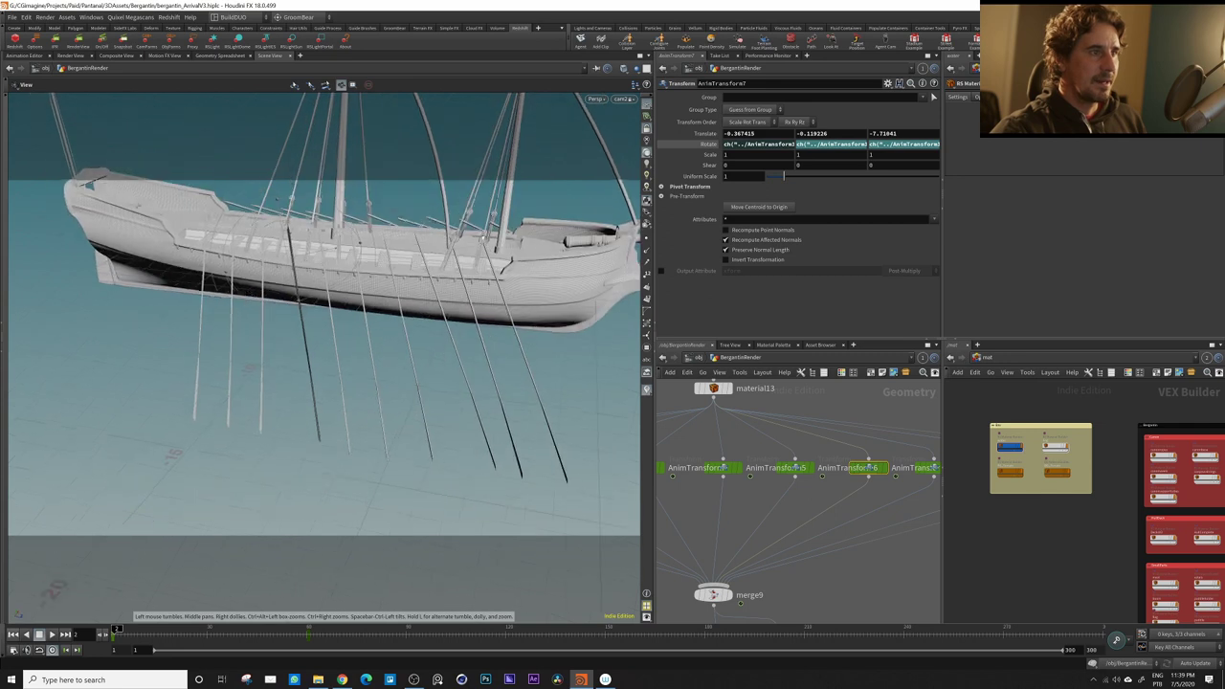
pyautogui.moveTo(435, 330); pyautogui.dragTo(453, 405)
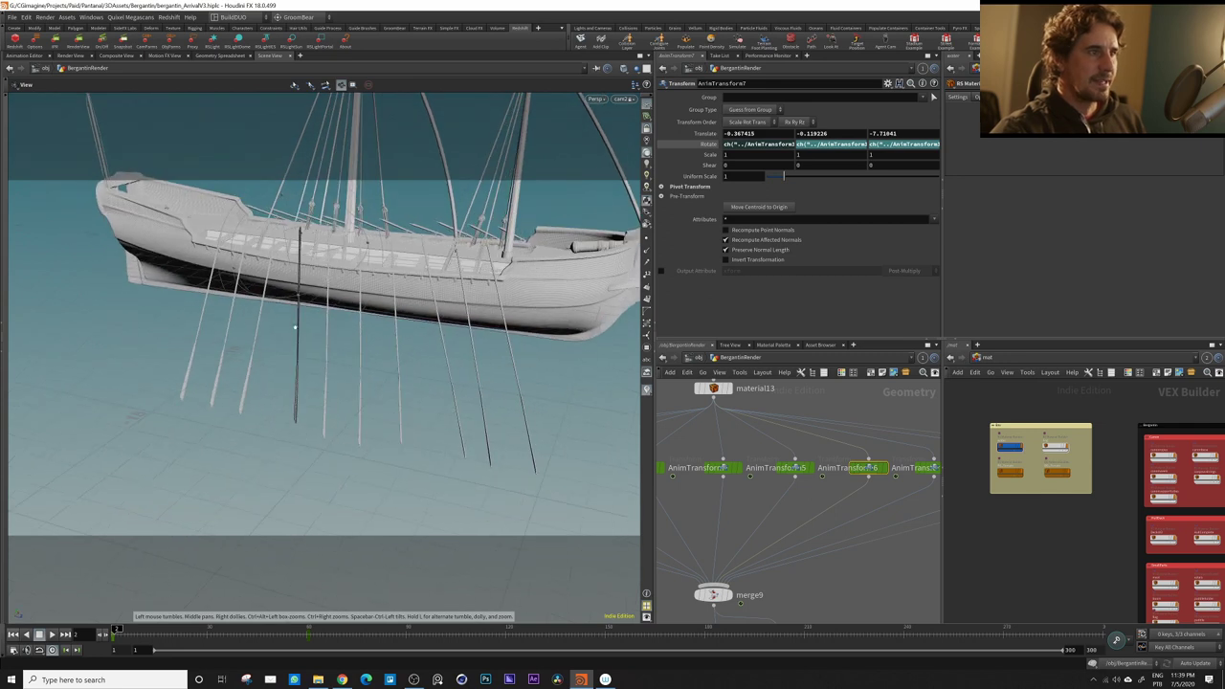
pyautogui.moveTo(336, 286); pyautogui.dragTo(530, 320)
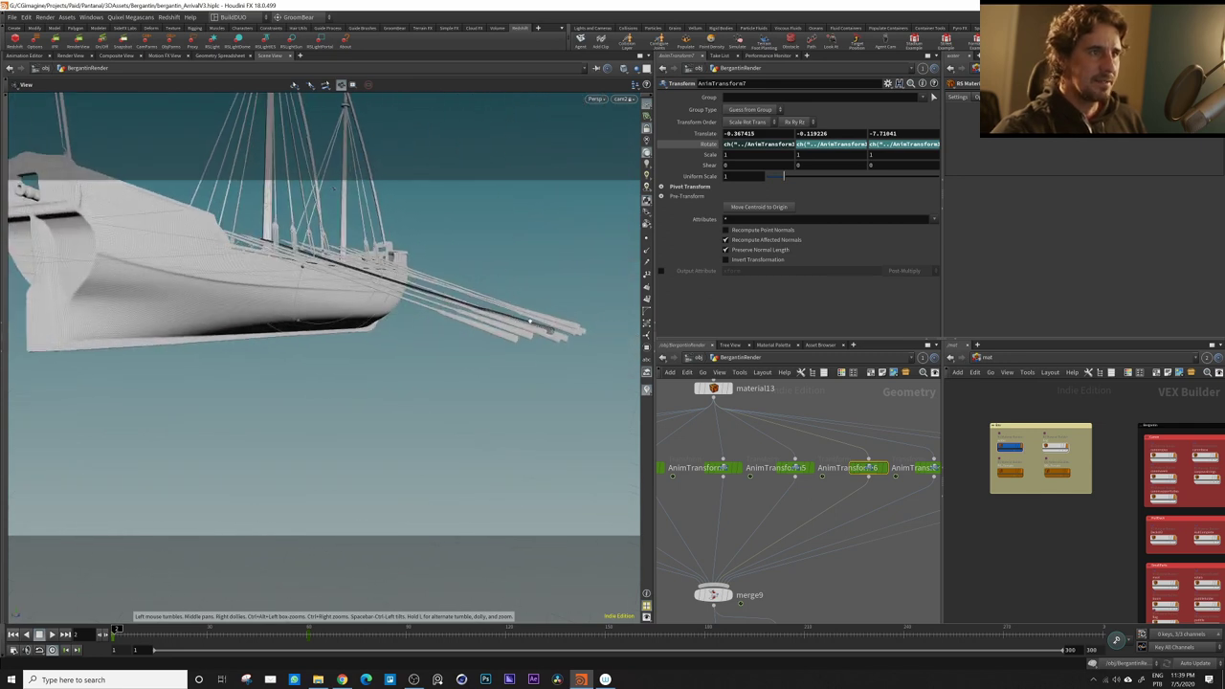
pyautogui.moveTo(446, 329); pyautogui.dragTo(479, 291)
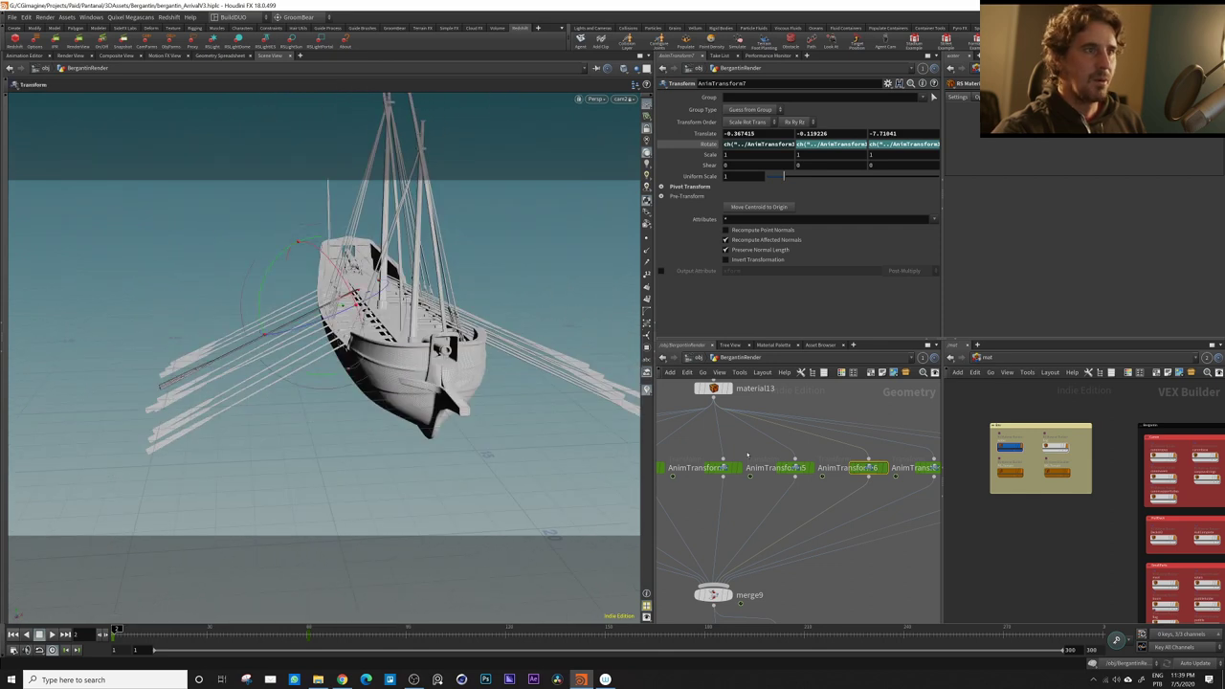
# Display the mirror1, timeshift1 and merge10 nodes in turn to review how the opposite row of oars is mirrored, time-shifted and merged
pyautogui.scroll(-3, 747, 453)
pyautogui.moveTo(792, 473); pyautogui.dragTo(785, 443, button='middle')
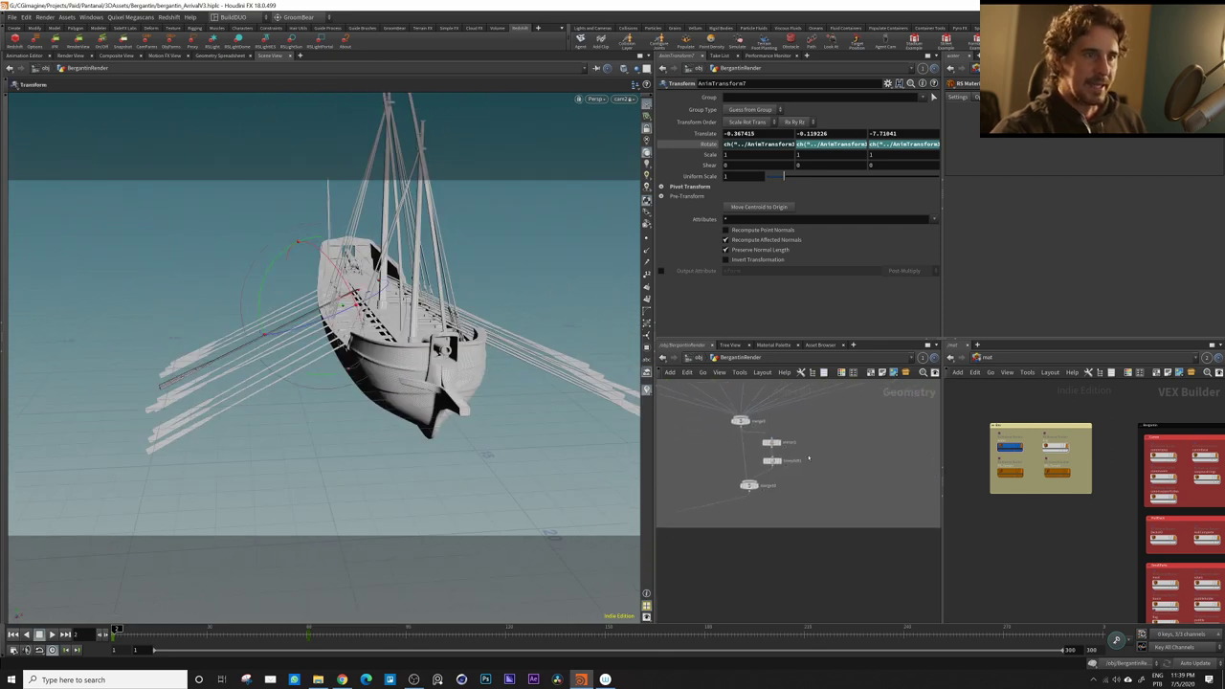
pyautogui.scroll(4, 785, 443)
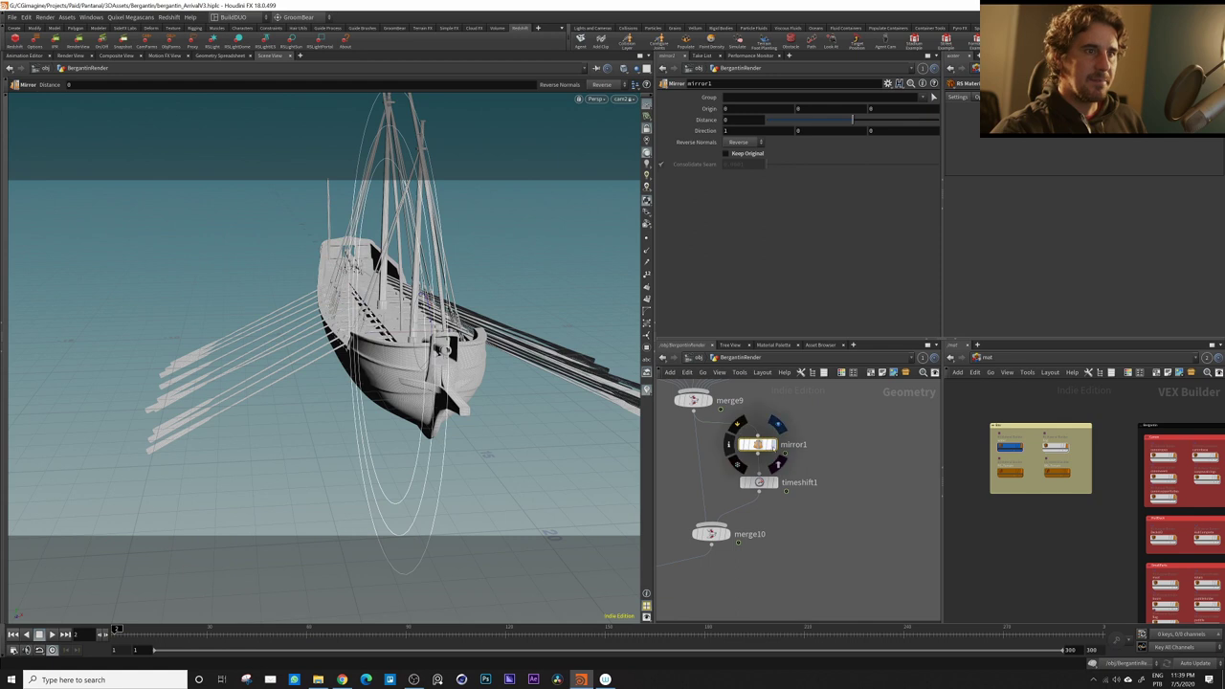
pyautogui.click(777, 424)
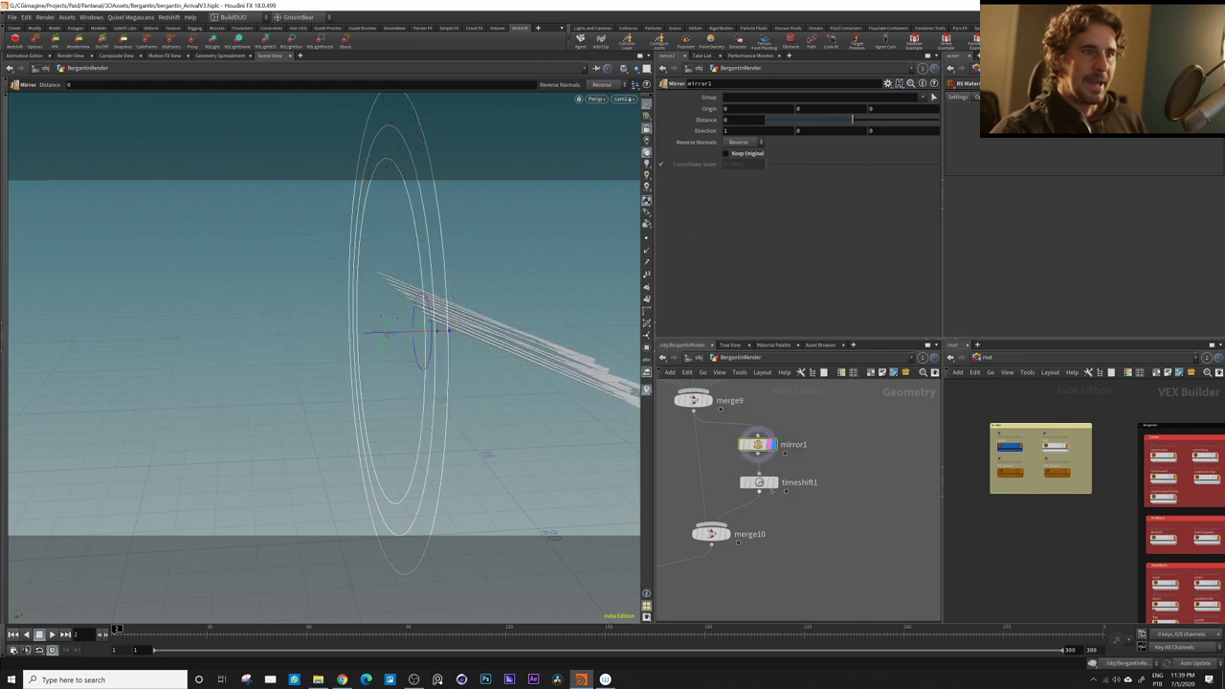
pyautogui.moveTo(748, 482)
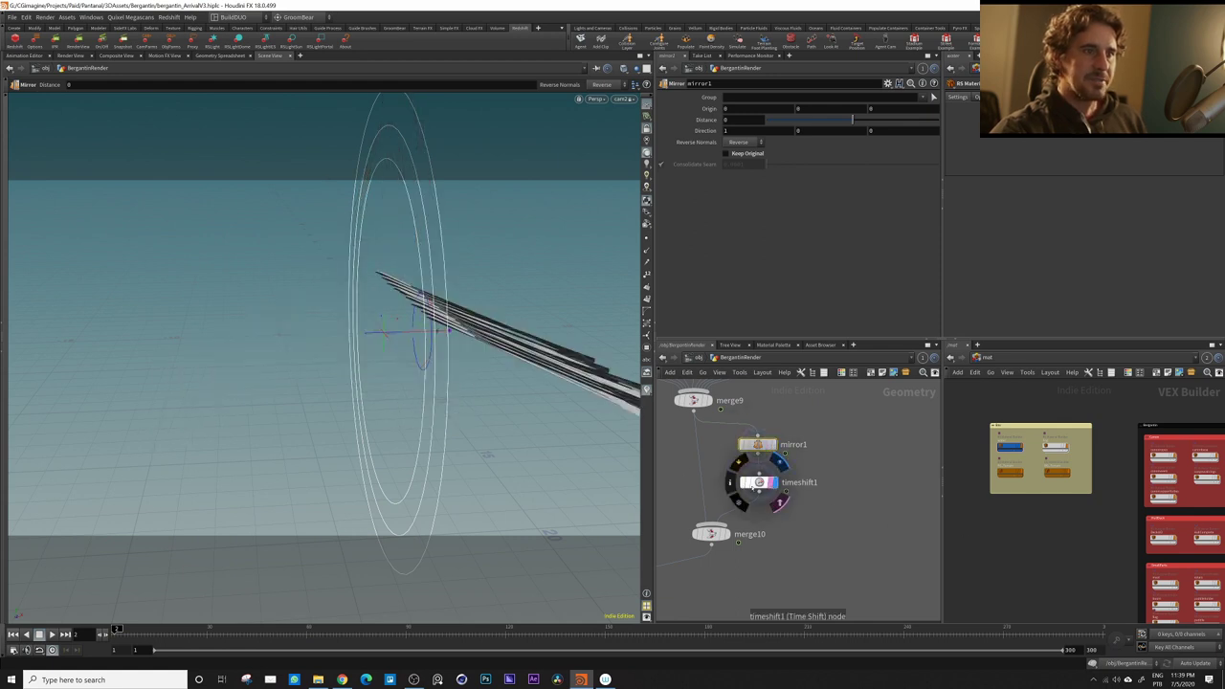
pyautogui.click(780, 464)
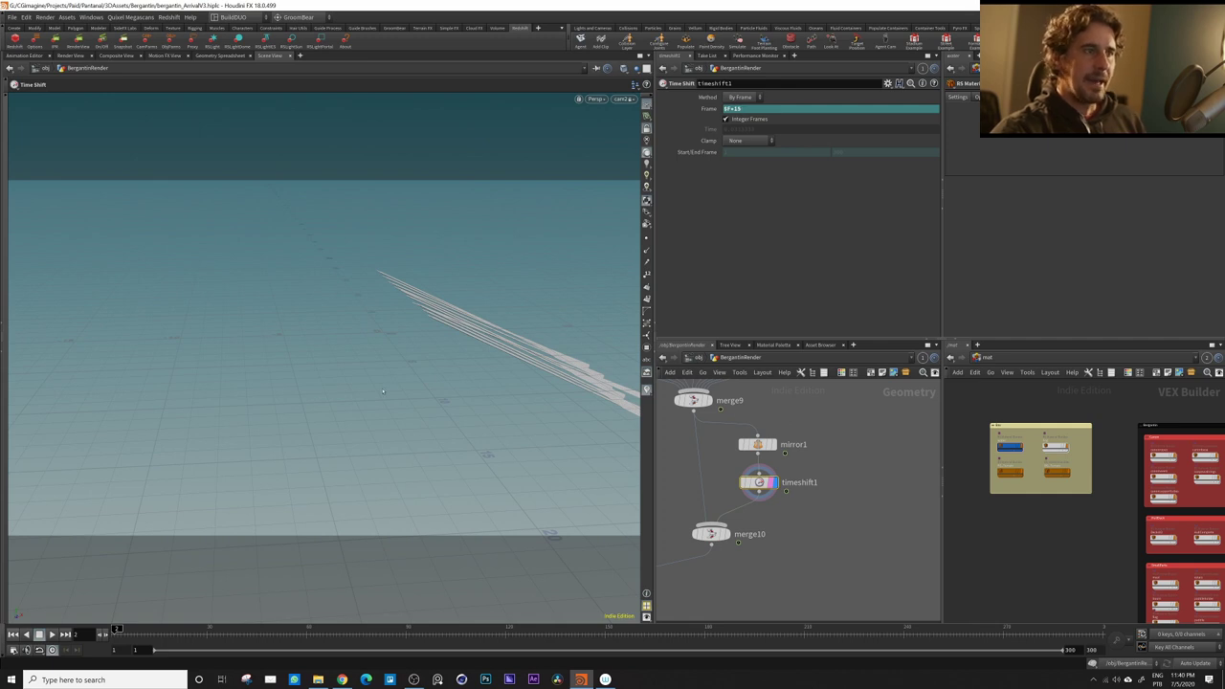
pyautogui.click(731, 553)
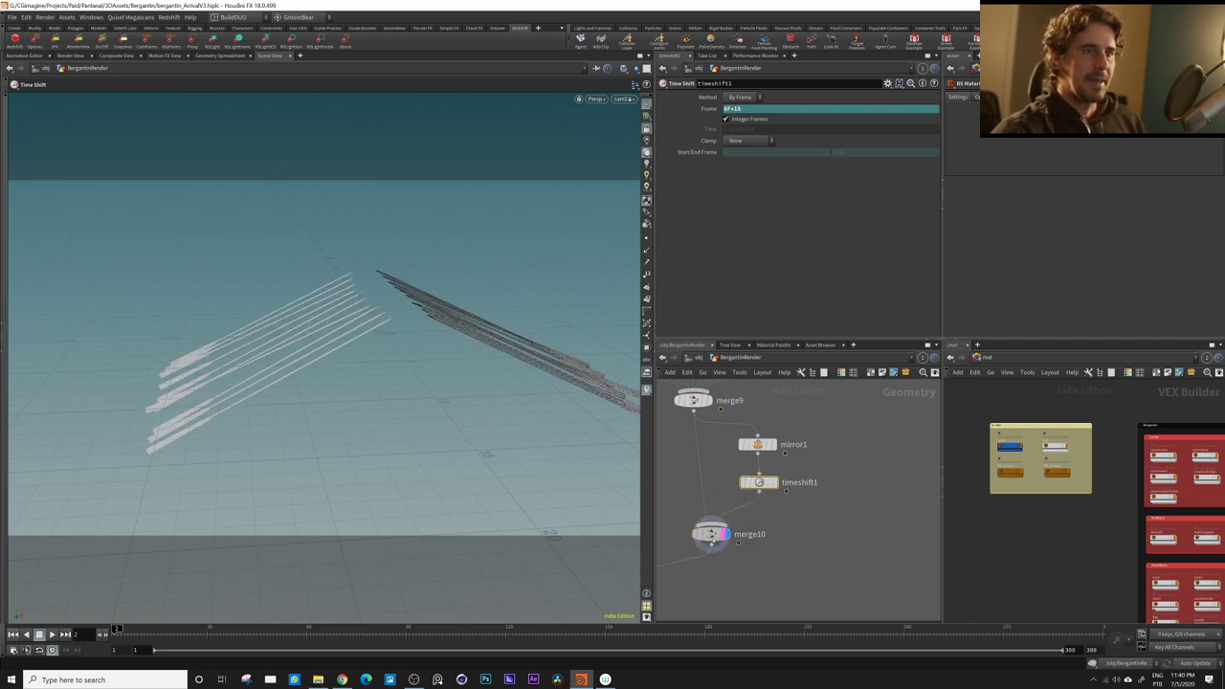
pyautogui.moveTo(836, 477); pyautogui.dragTo(650, 490, button='right')
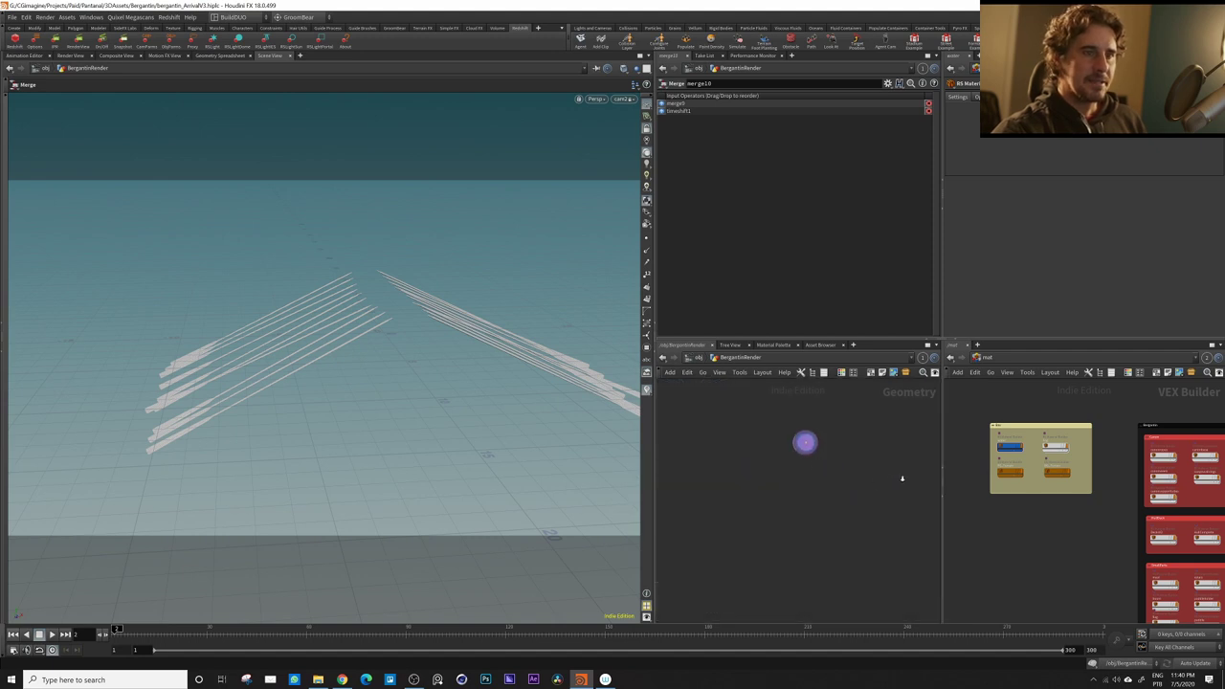